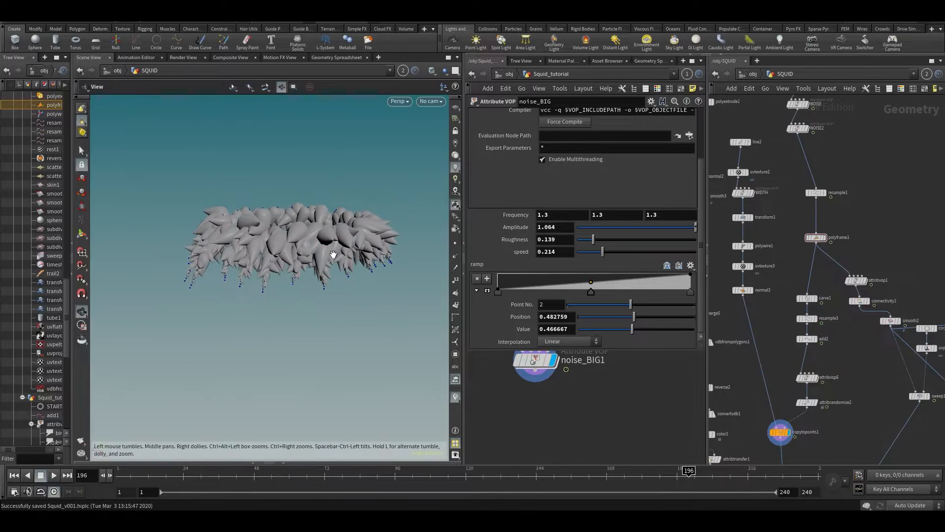
Examine the reference squid network from line2 to normal3 and carve1, along with its clustered geometry in the viewport.
scroll(604, 438, down, 2)
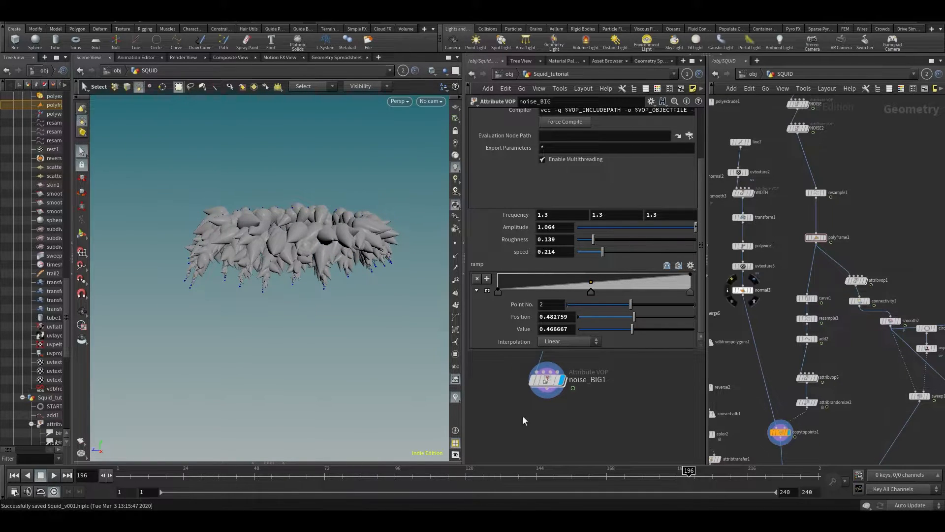
key(p)
middle_drag(622, 349, 640, 340)
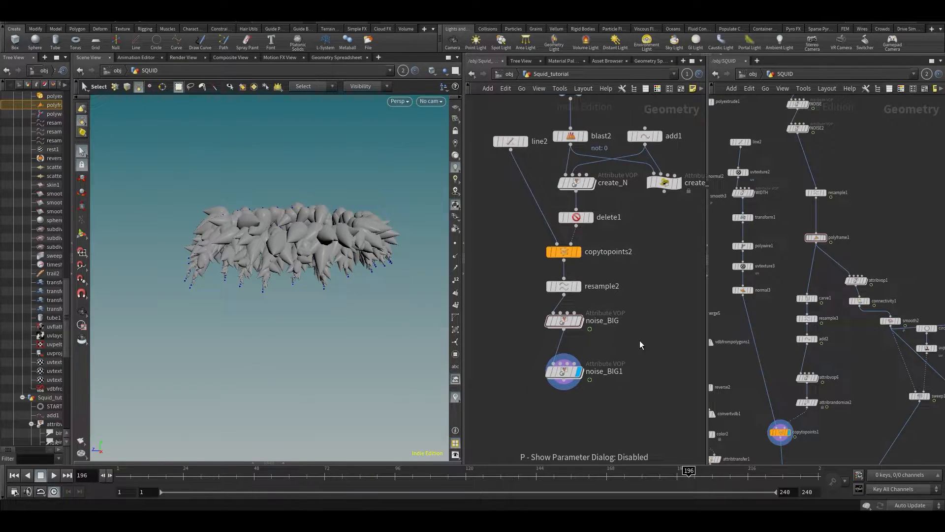
middle_drag(660, 437, 662, 409)
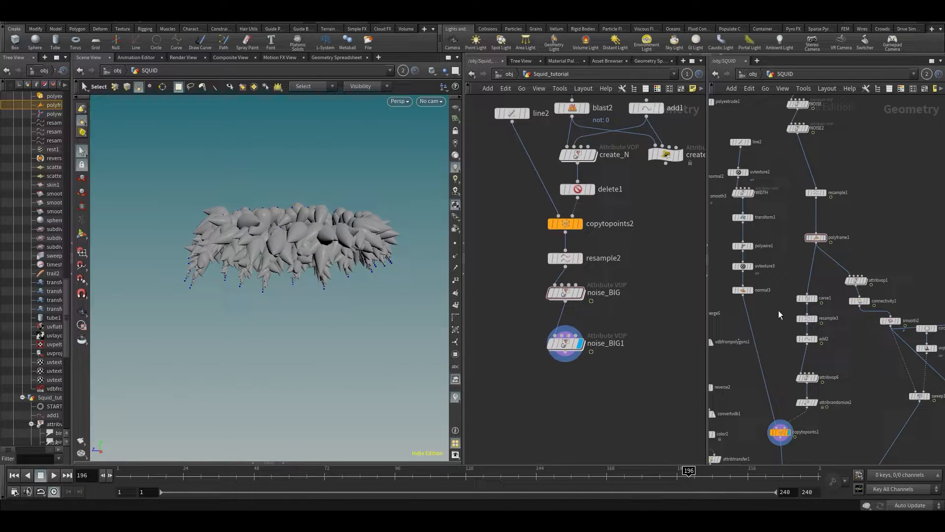
scroll(776, 297, up, 3)
middle_drag(778, 302, 773, 257)
middle_drag(784, 208, 806, 362)
drag(212, 273, 255, 262)
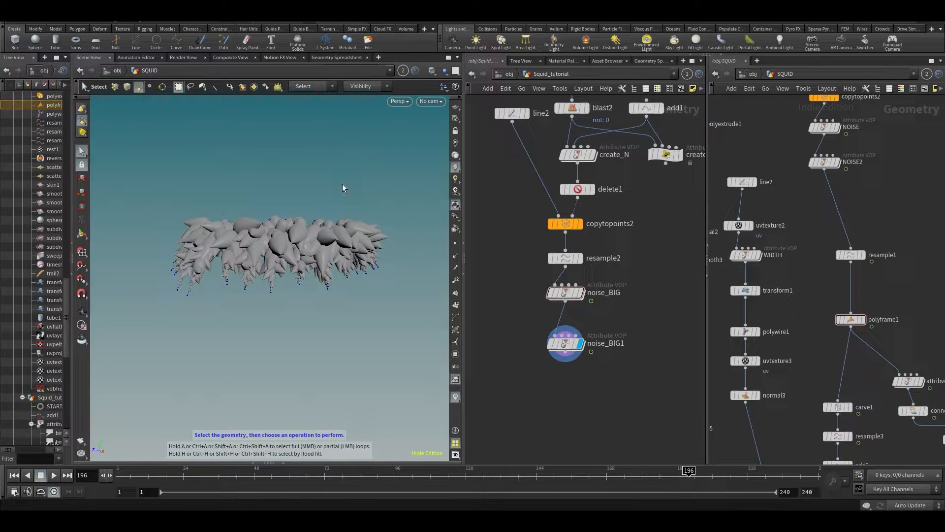
drag(273, 222, 241, 236)
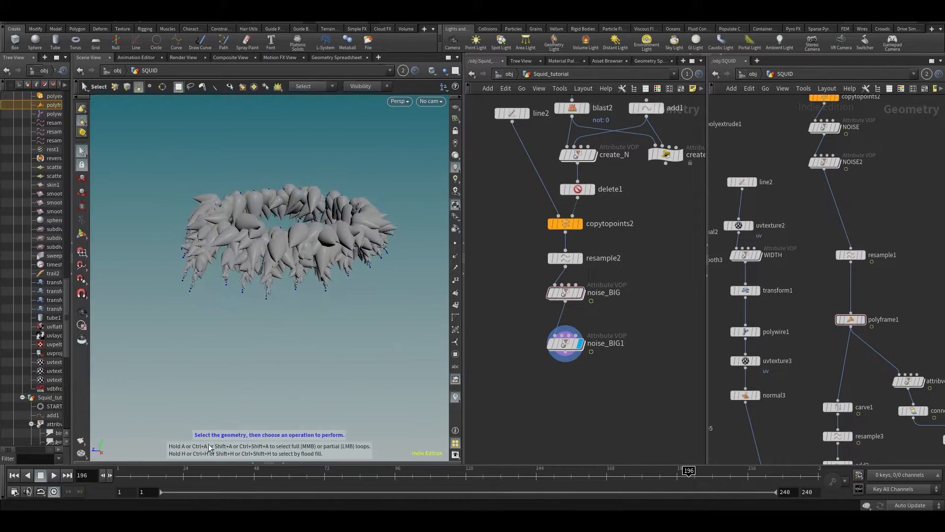
middle_drag(773, 407, 766, 378)
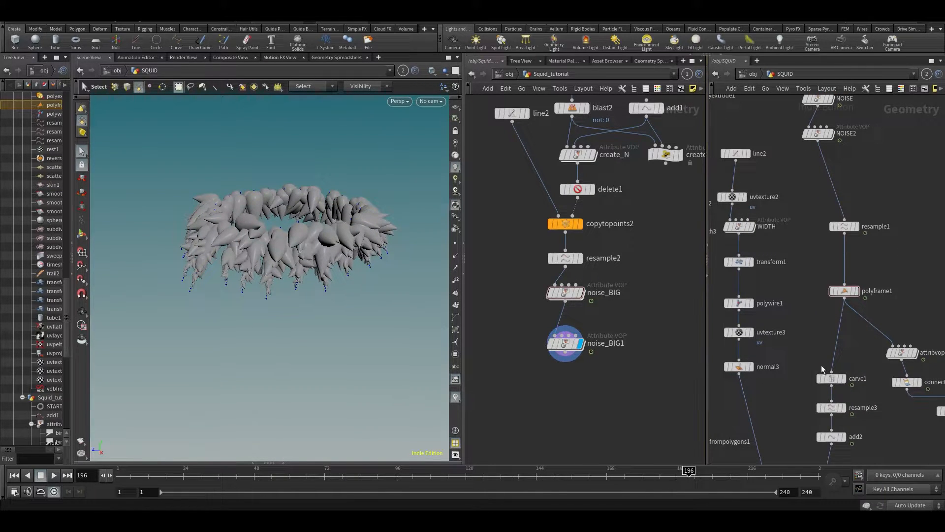
Add a Carve node fed by noise_BIG1, display it, and link the viewport to the Squid_tutorial network.
key(Tab)
text(carv)
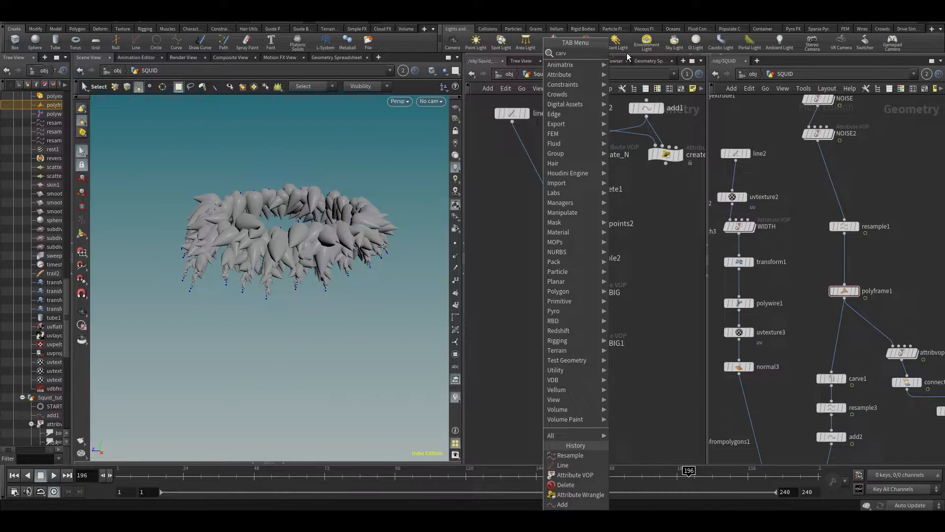
key(Return)
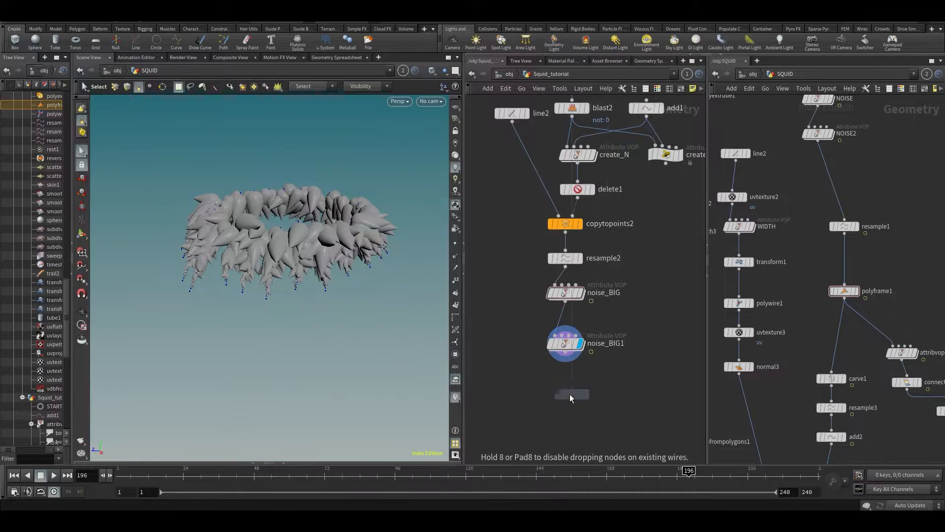
click(545, 413)
click(565, 353)
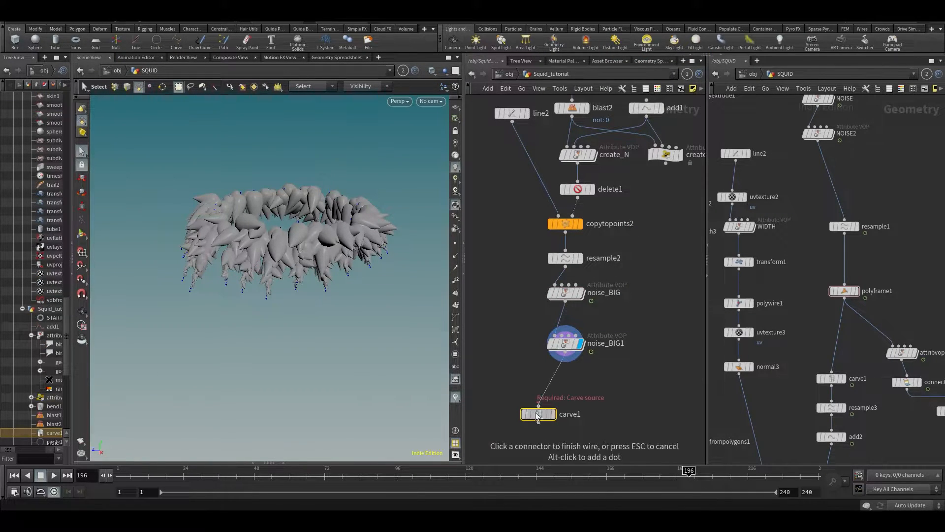
click(539, 407)
click(554, 413)
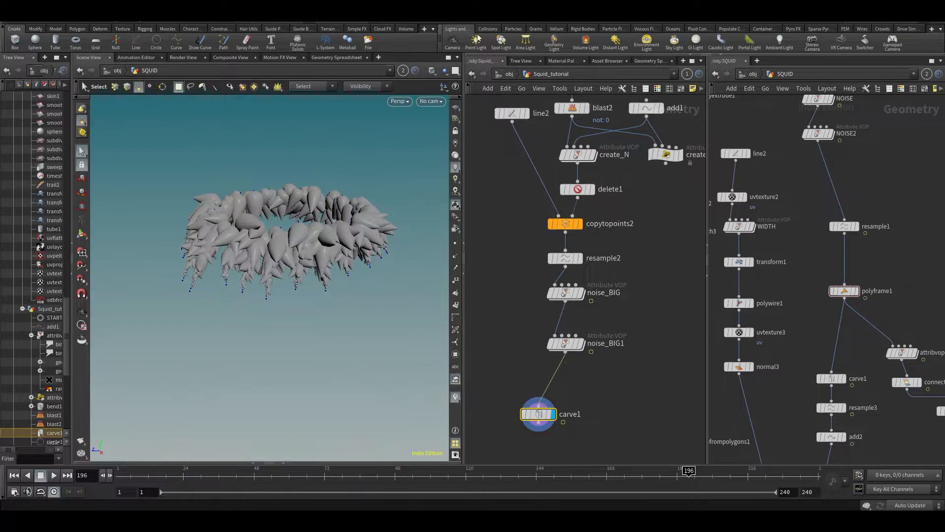
click(402, 70)
click(418, 93)
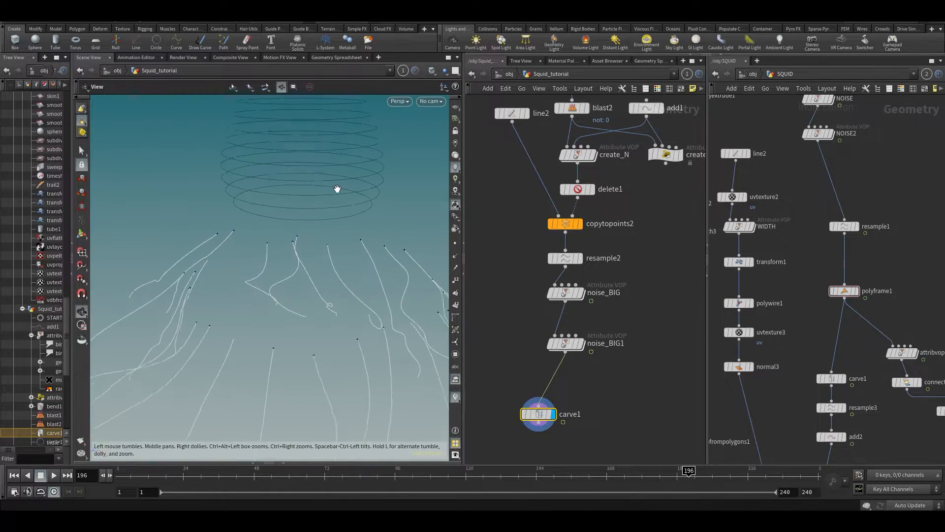
Turn off First U on carve1 and enable Second U with a value of 0.138.
key(p)
drag(708, 364, 763, 365)
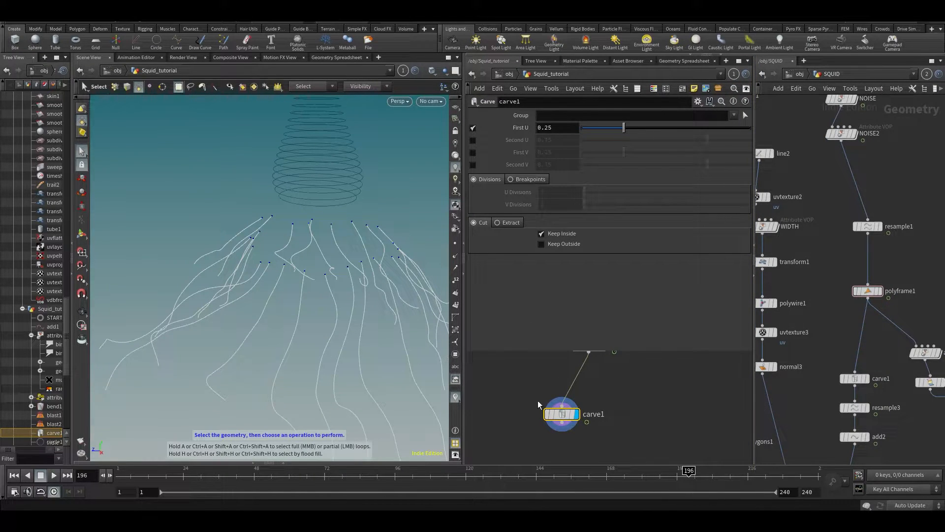
click(530, 462)
drag(622, 122, 567, 159)
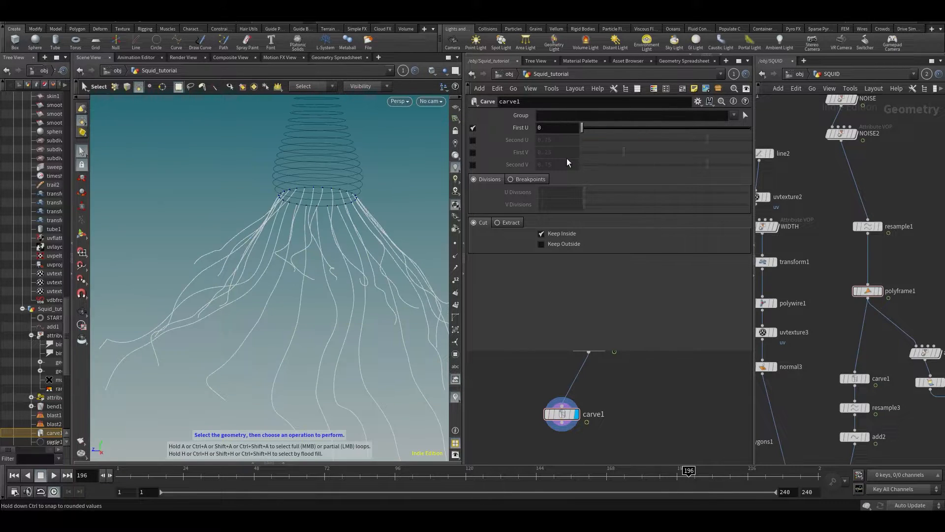
click(473, 130)
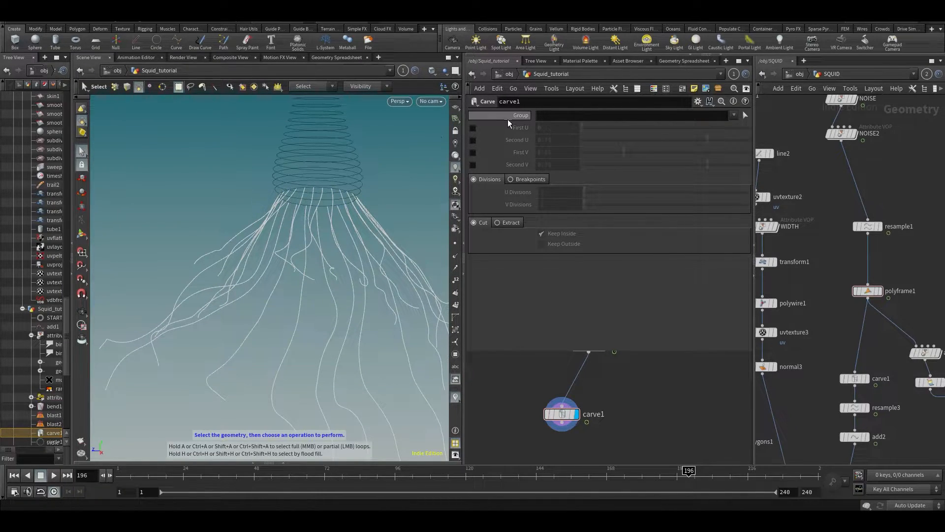
click(473, 140)
drag(708, 140, 605, 154)
alt+drag(318, 212, 322, 189)
scroll(322, 187, up, 5)
alt+middle_drag(320, 186, 313, 194)
Play the animation with the carved curves' points displayed, and scrub the timeline to frame 135.
key(Up)
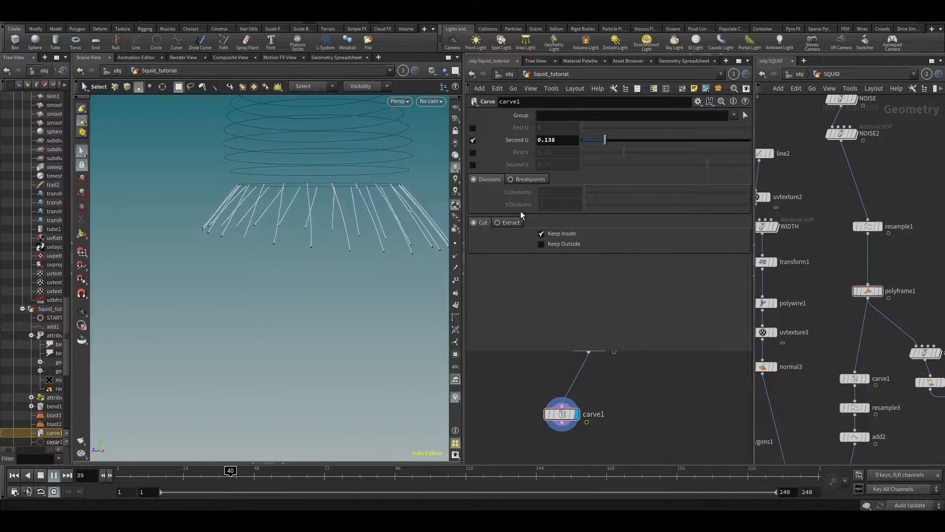
click(455, 243)
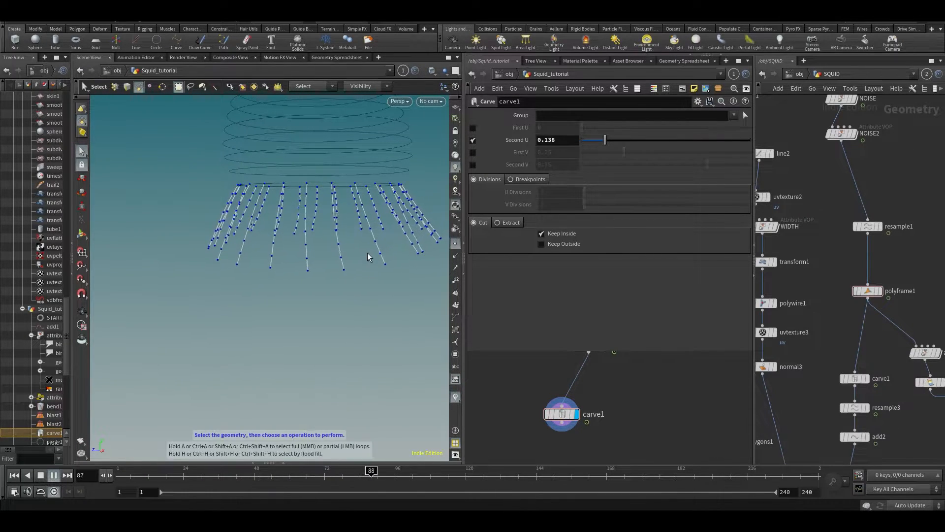
middle_drag(639, 398, 660, 324)
middle_drag(618, 414, 540, 424)
drag(355, 474, 510, 484)
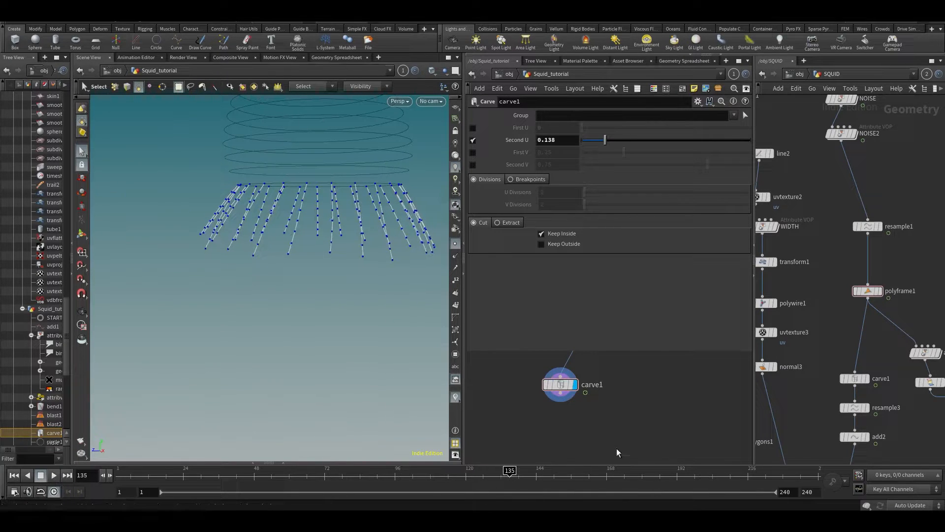
Add a Resample node after carve1, disabling Maximum Segment Length and enabling Maximum Segments with 12 segments.
middle_drag(616, 448, 609, 427)
key(Tab)
text(resa)
key(Return)
key(Return)
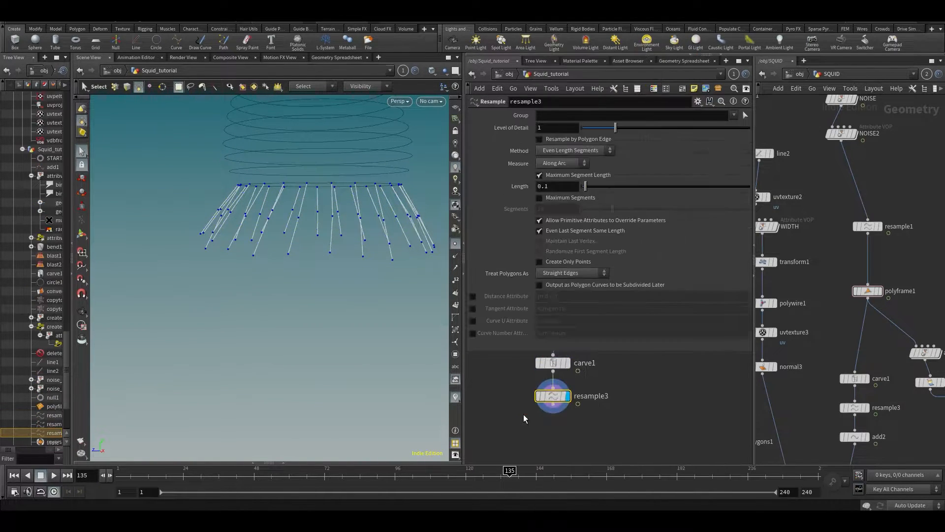
click(561, 175)
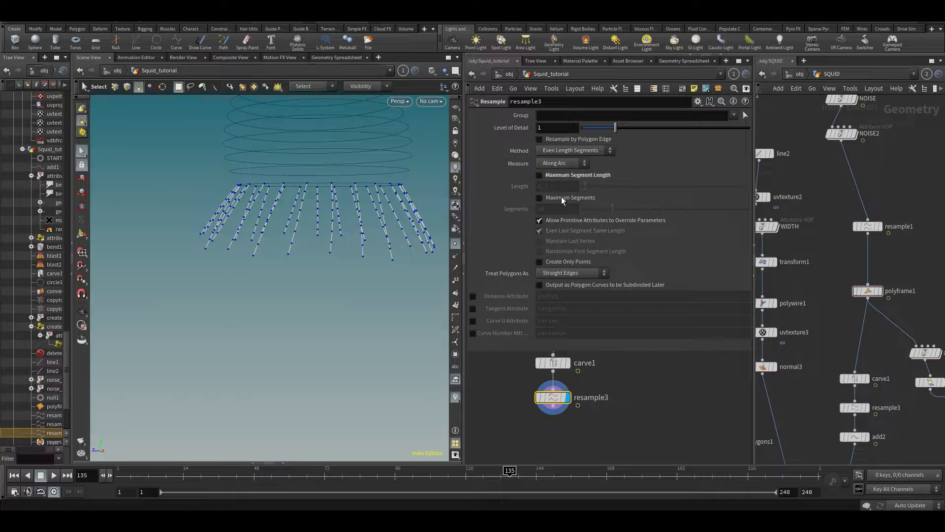
click(562, 197)
drag(613, 208, 621, 212)
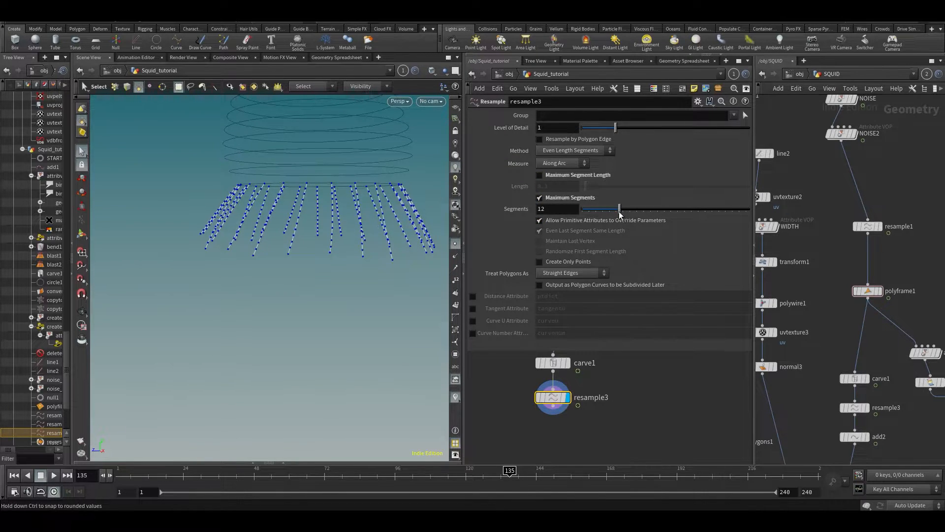
middle_drag(594, 440, 609, 296)
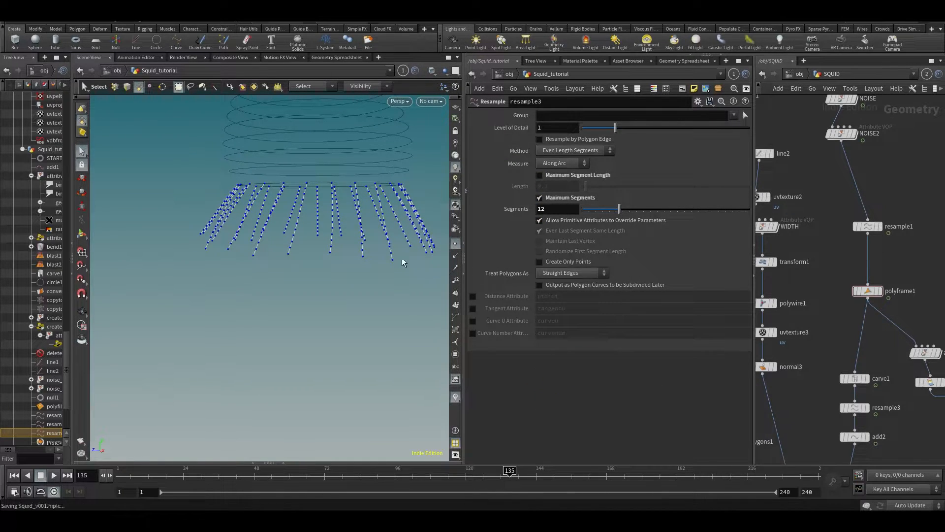
Hide the point display, inspect the resampled curves and the reference network below polyframe1, and save the scene.
alt+drag(331, 226, 256, 270)
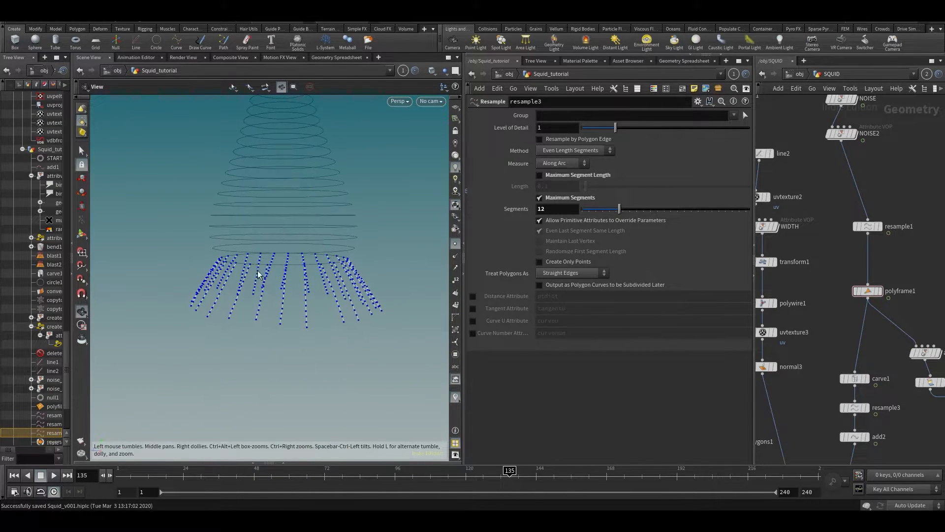
alt+drag(211, 242, 236, 268)
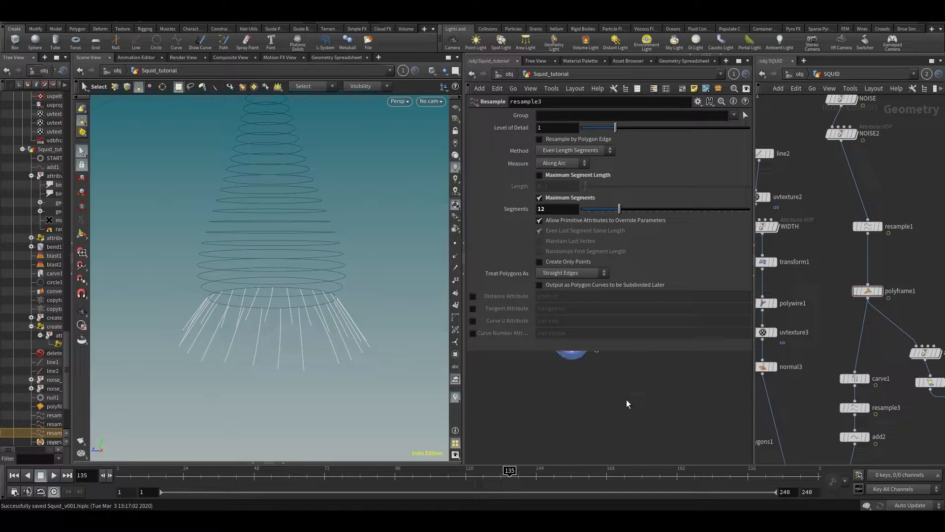
key(p)
key(f)
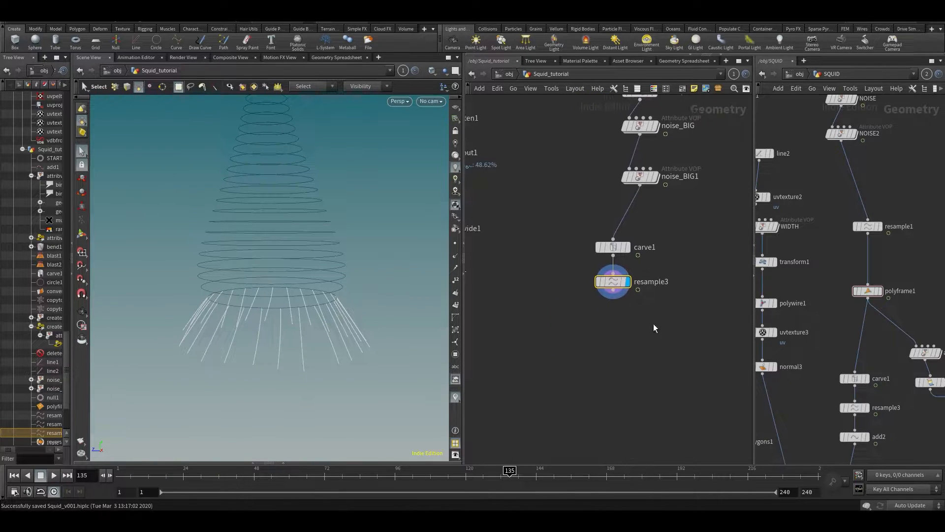
middle_drag(636, 347, 640, 317)
middle_drag(815, 356, 829, 248)
middle_drag(634, 355, 634, 347)
click(717, 342)
mouse_move(264, 293)
alt+mouse_down()
mouse_move(249, 317)
mouse_move(289, 291)
mouse_move(279, 285)
alt+mouse_up()
alt+middle_drag(279, 285, 289, 261)
key(ctrl+s)
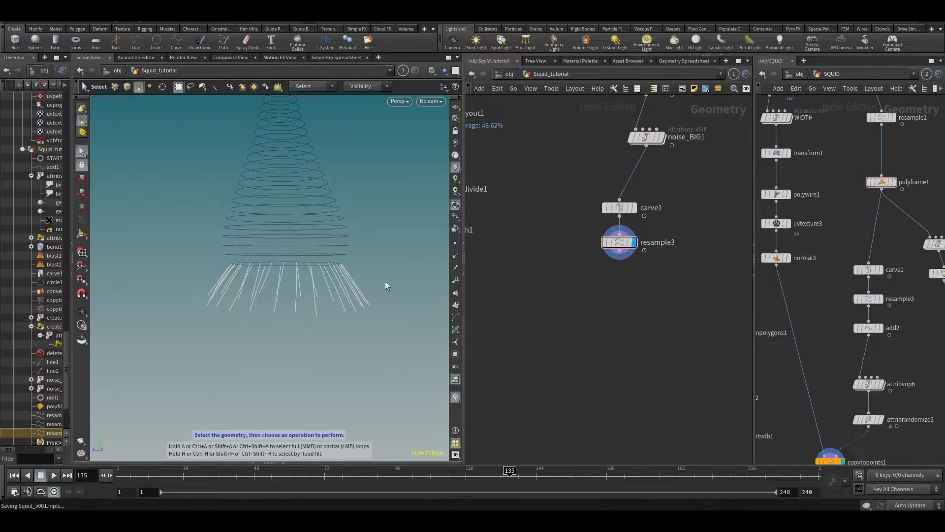
Enable the Curve U Attribute output curveu on resample3.
click(620, 246)
key(p)
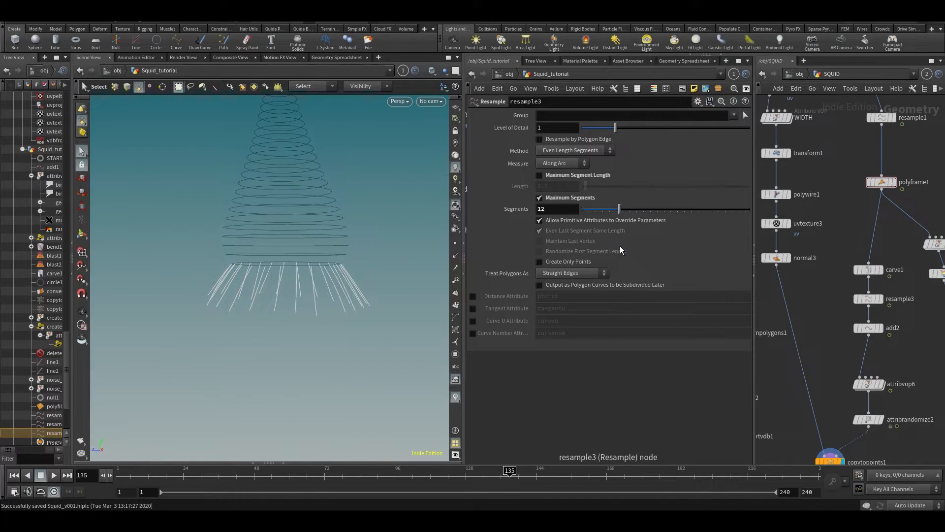
click(474, 319)
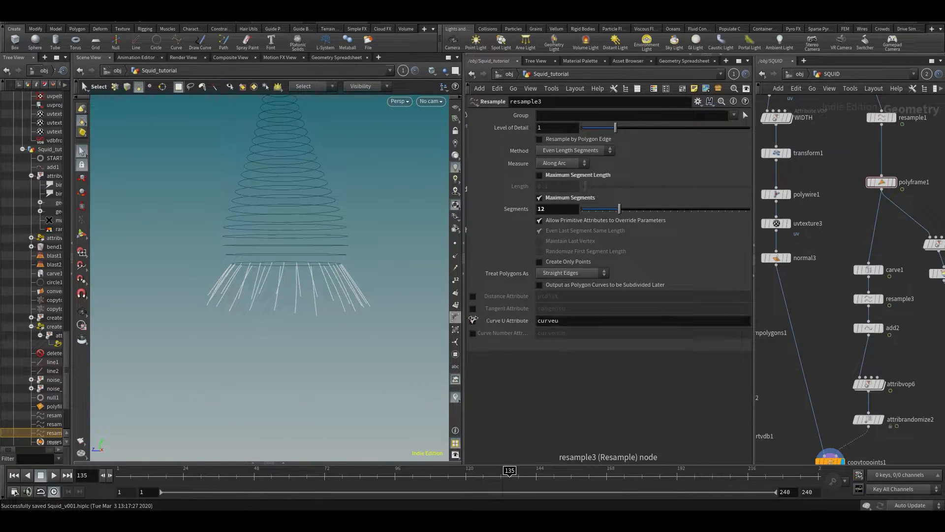
key(p)
scroll(294, 222, up, 2)
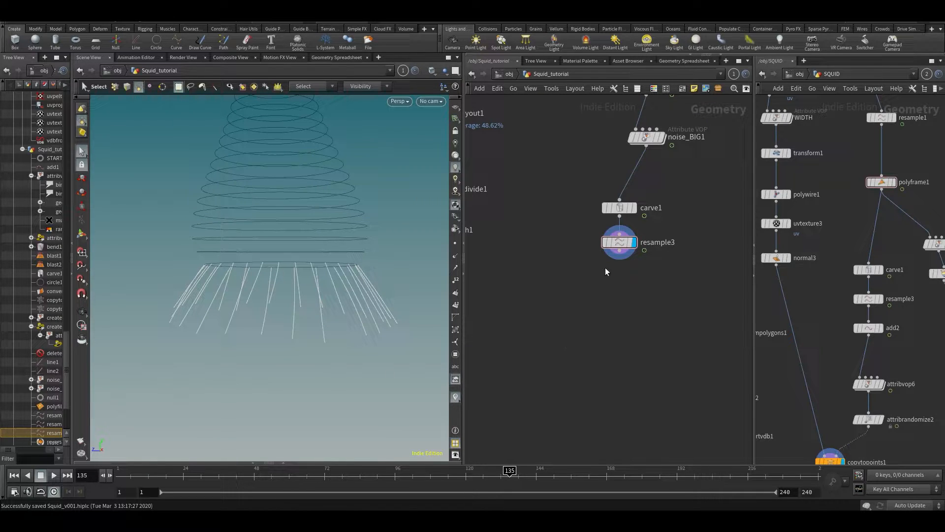
Add an Attribute VOP after resample3 and enter its inner network.
middle_drag(677, 331, 635, 306)
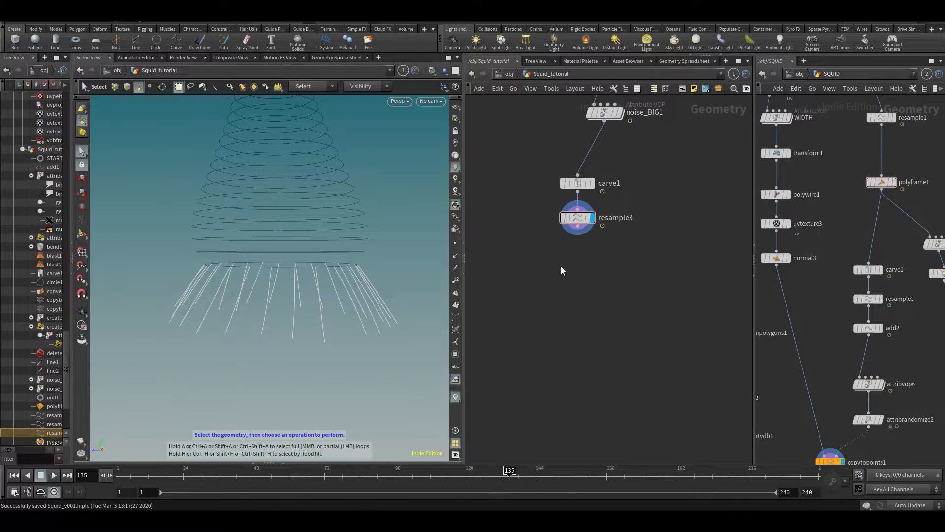
key(Tab)
text(av)
key(Return)
key(Return)
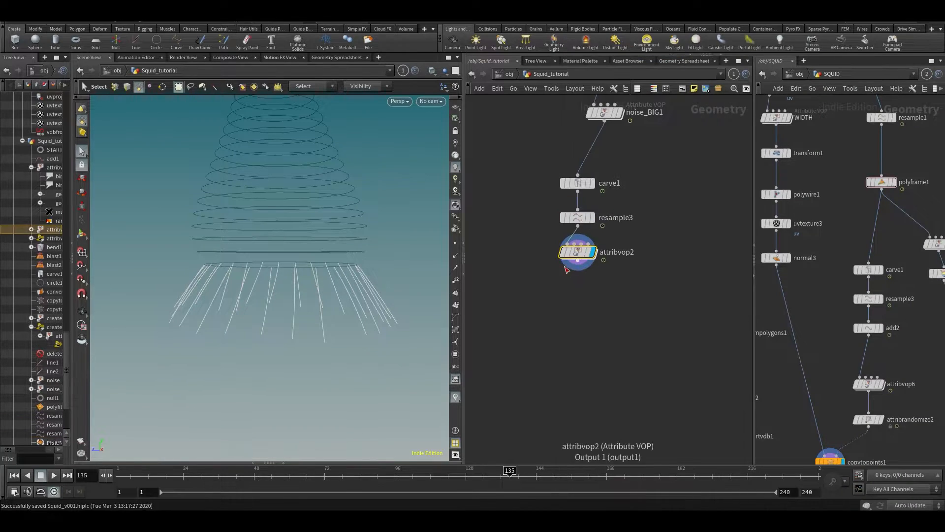
double_click(578, 253)
Add a Bind node inside the Attribute VOP and set its attribute name to curveu.
key(Tab)
text(bind)
key(Return)
click(573, 192)
key(p)
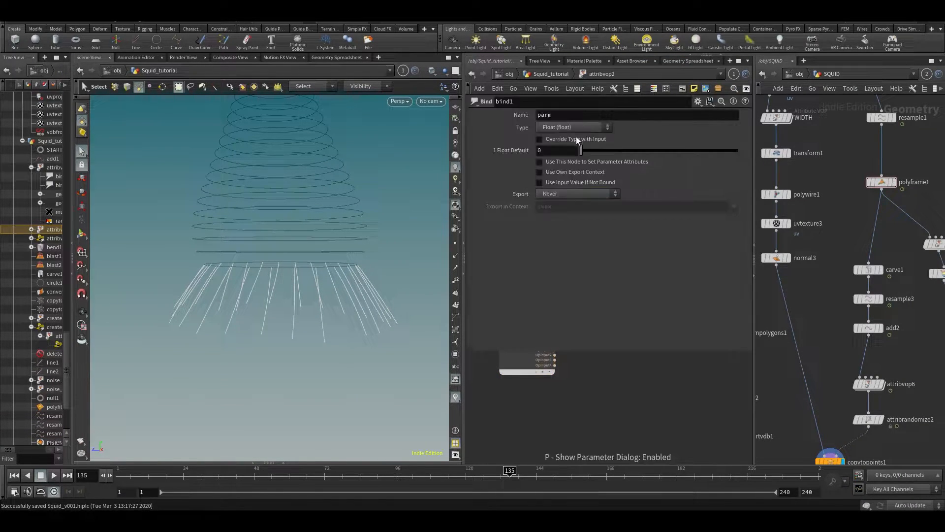
click(570, 114)
text(curvup)
key(Tab)
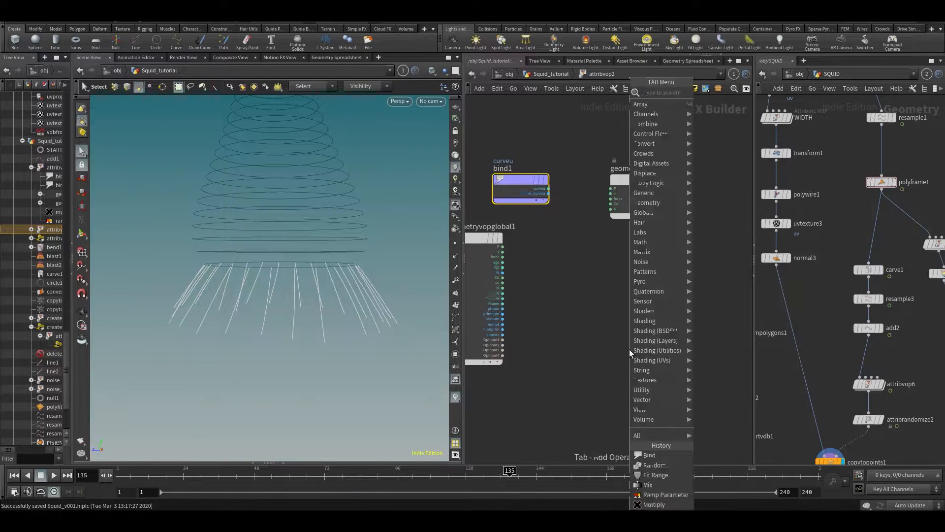
text(bind)
key(Return)
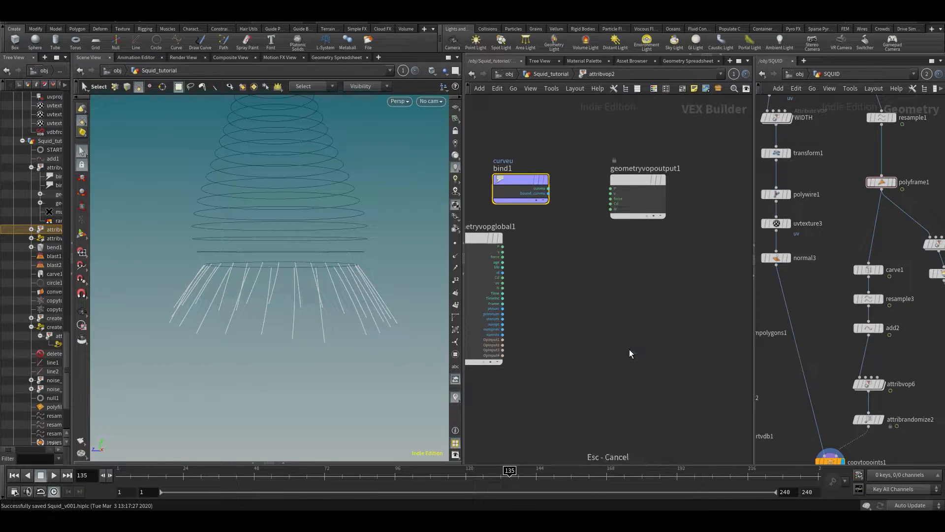
click(630, 351)
key(ctrl+z)
Add a Bind Export node below geometryvopoutput1 and set its attribute name to pscale.
key(Tab)
text(bind)
key(Return)
click(672, 296)
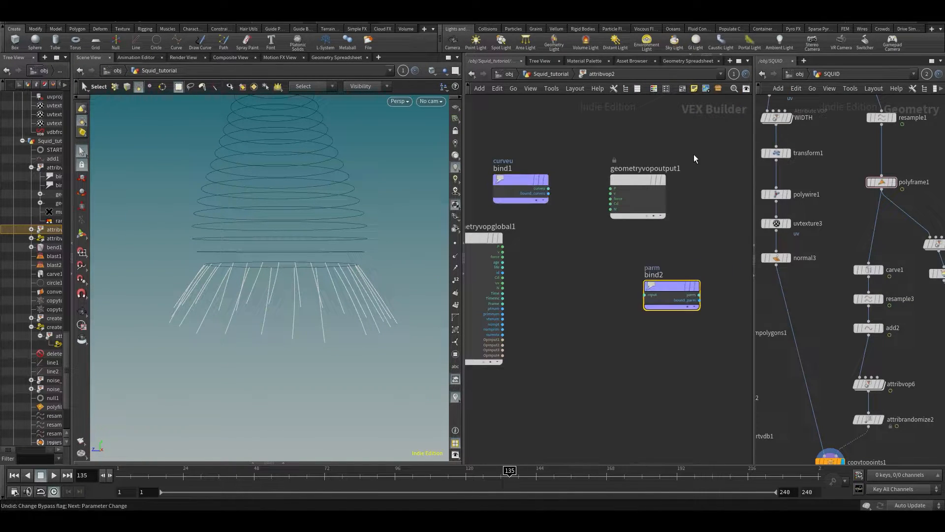
text(p)
text(ps)
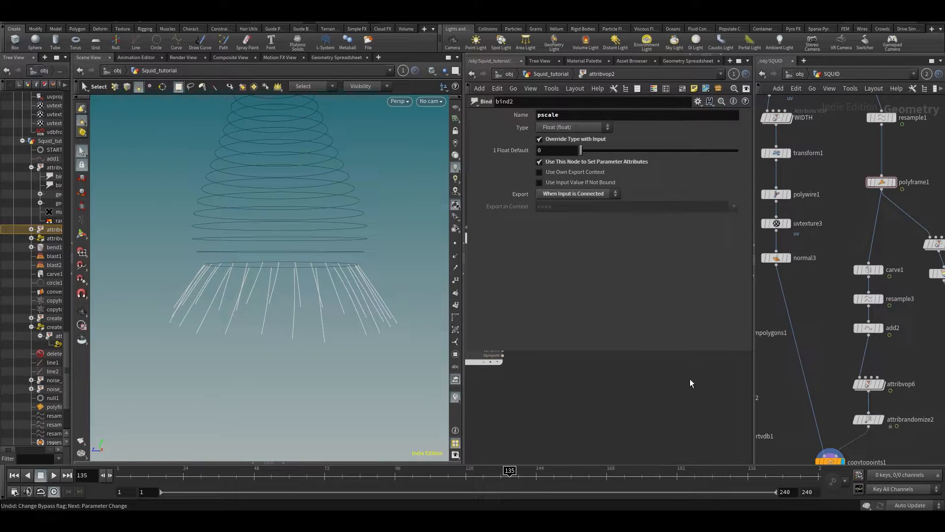
Arrange the bind nodes beside geometryvopoutput1 and connect the curveu output of bind1 to the pscale input of bind2.
key(p)
middle_drag(563, 384, 553, 385)
scroll(553, 384, down, 3)
drag(622, 366, 658, 257)
scroll(548, 254, up, 3)
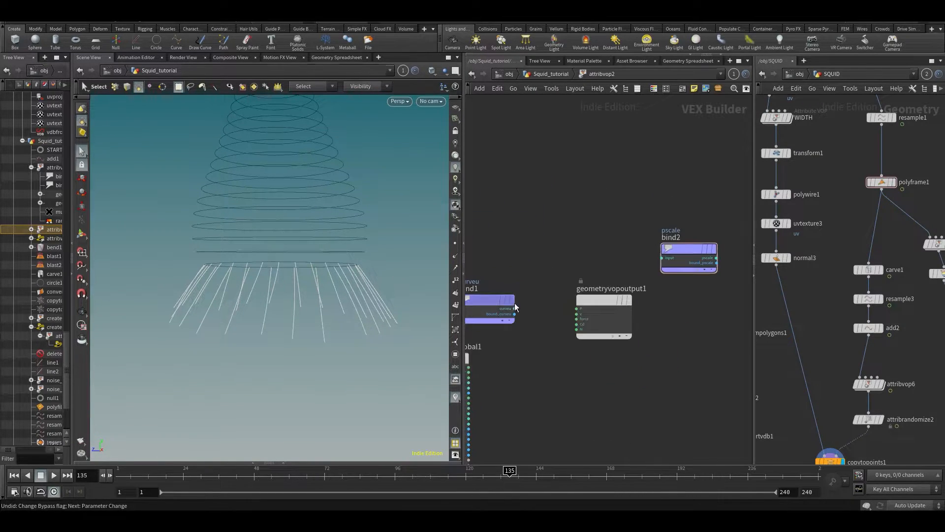
drag(621, 308, 621, 362)
drag(473, 302, 477, 276)
click(519, 280)
Insert a Ramp Parameter between the curveu bind and the pscale bind export.
key(Tab)
text(ramp)
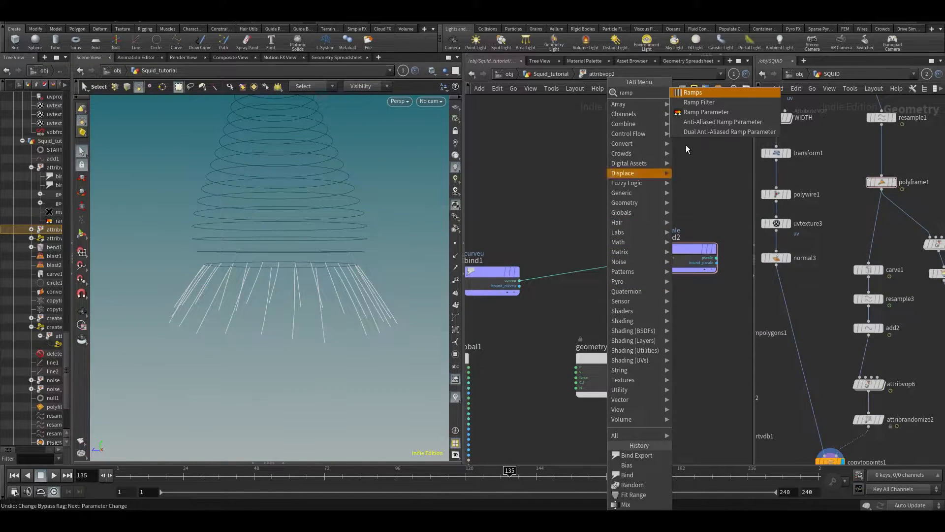
click(704, 111)
click(580, 285)
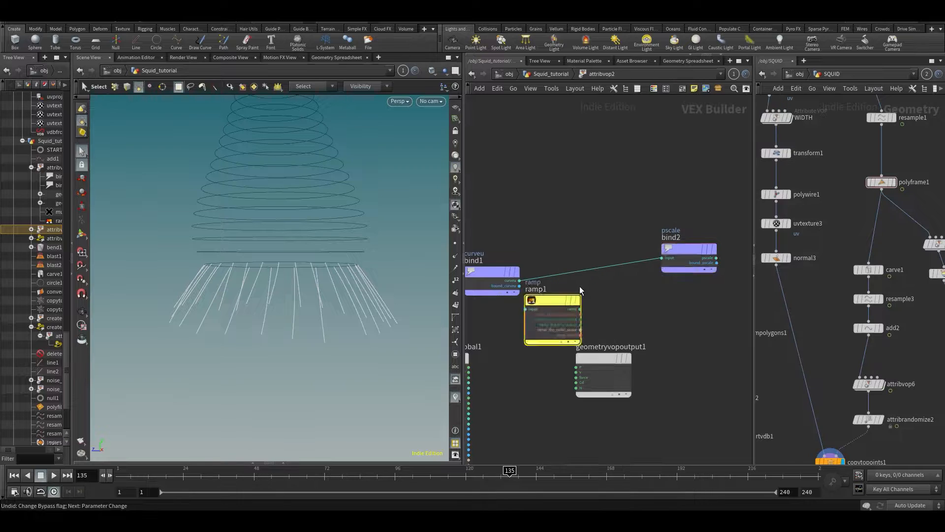
drag(571, 285, 610, 258)
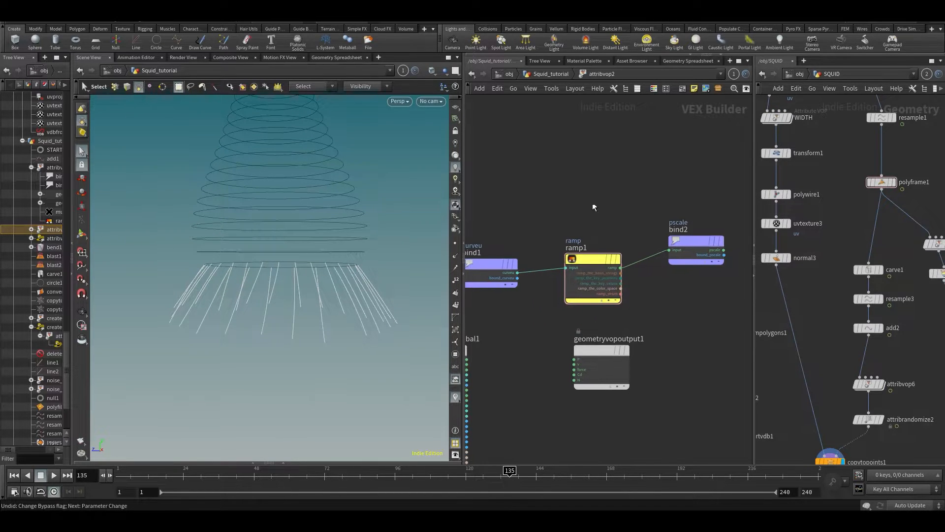
Switch ramp1 from an RGB color ramp to a value ramp and raise its point at position 1 on attribvop2.
key(p)
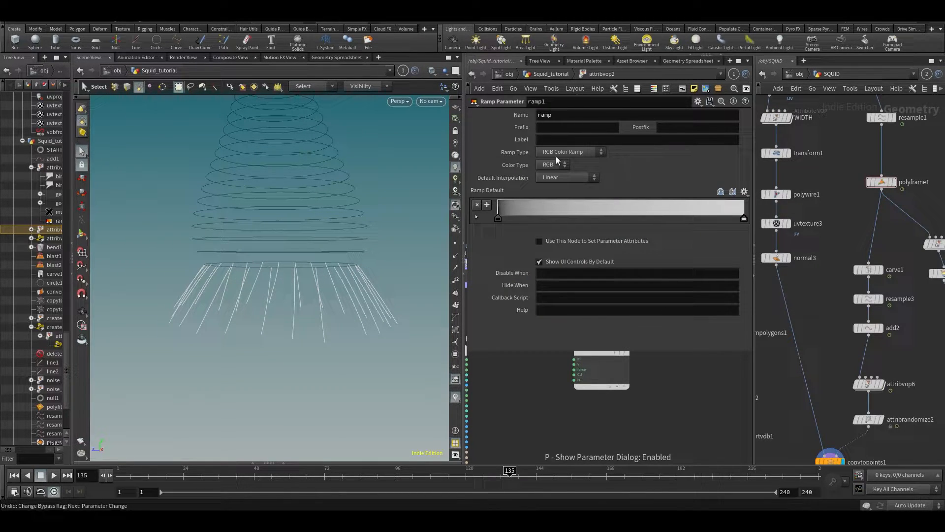
click(557, 171)
key(u)
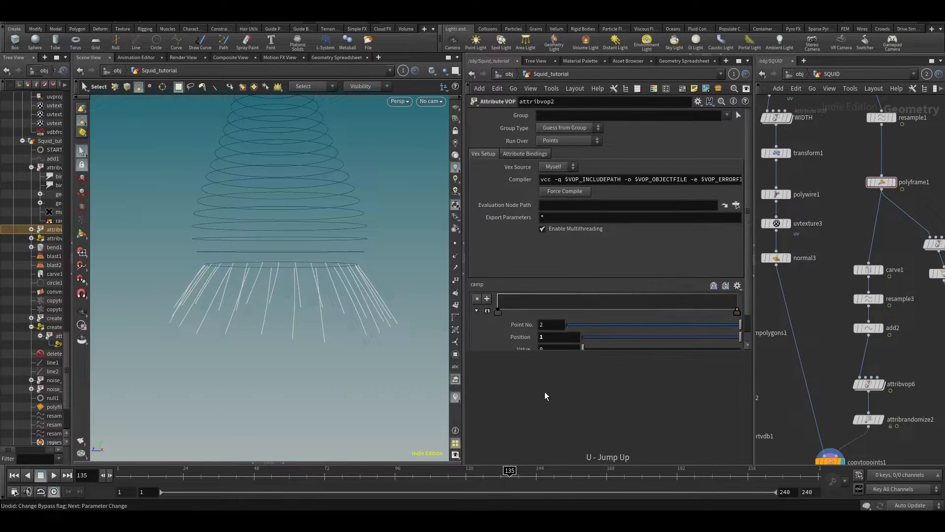
drag(737, 311, 737, 295)
key(p)
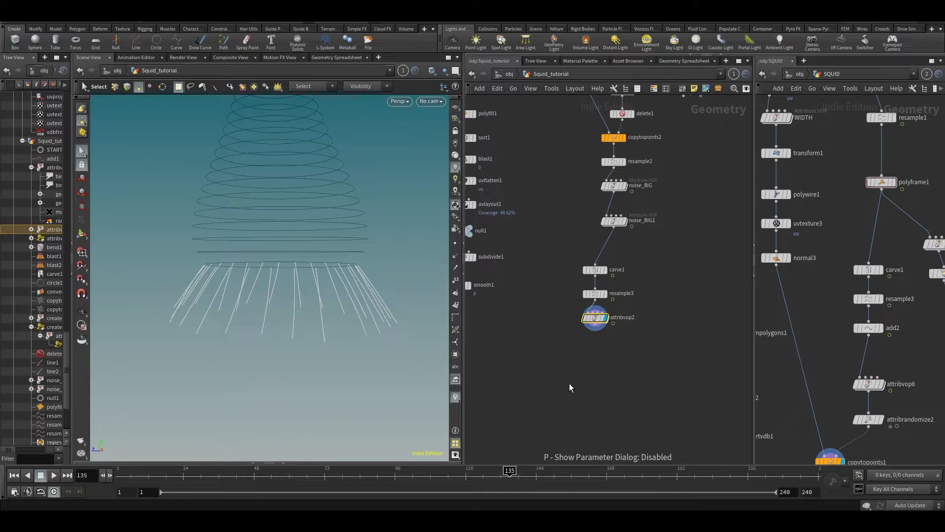
Add a Copy to Points node below attribvop2 and connect attribvop2 to its target points input.
key(Tab)
click(500, 353)
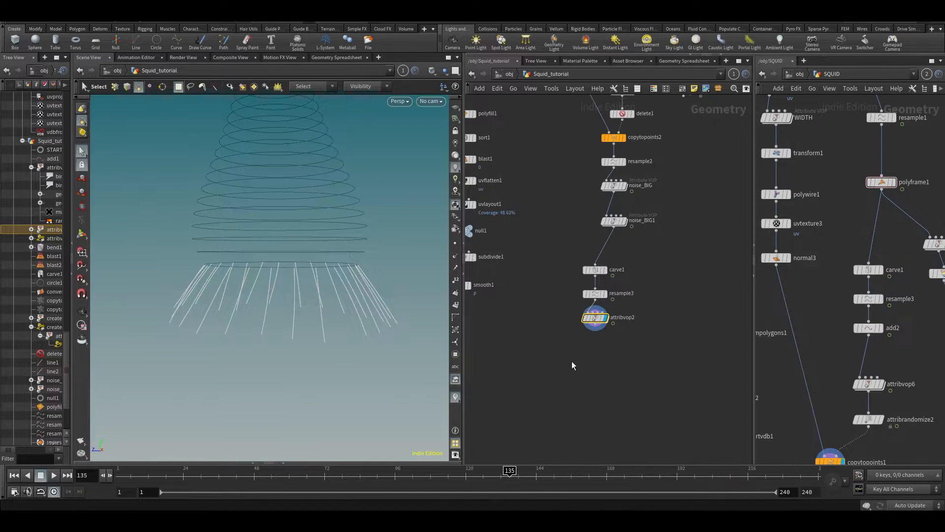
scroll(572, 359, up, 3)
key(Tab)
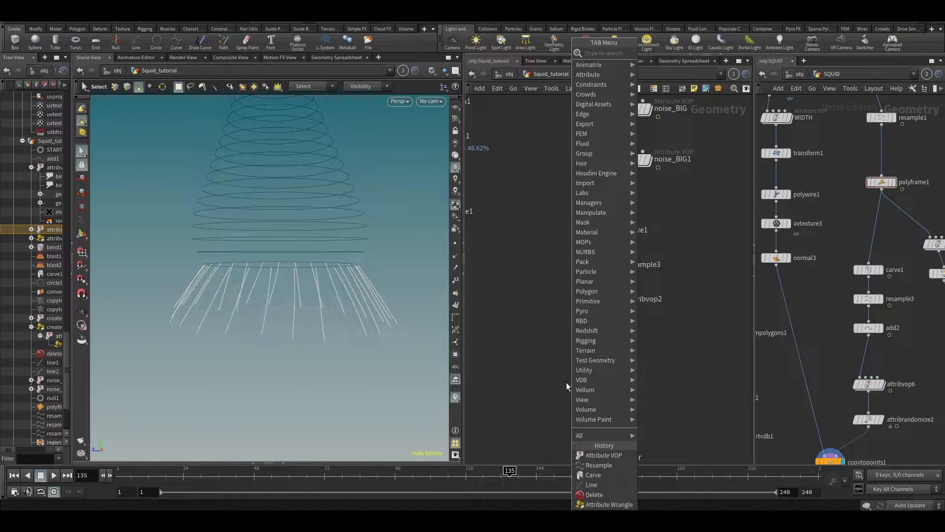
text(copy)
key(Return)
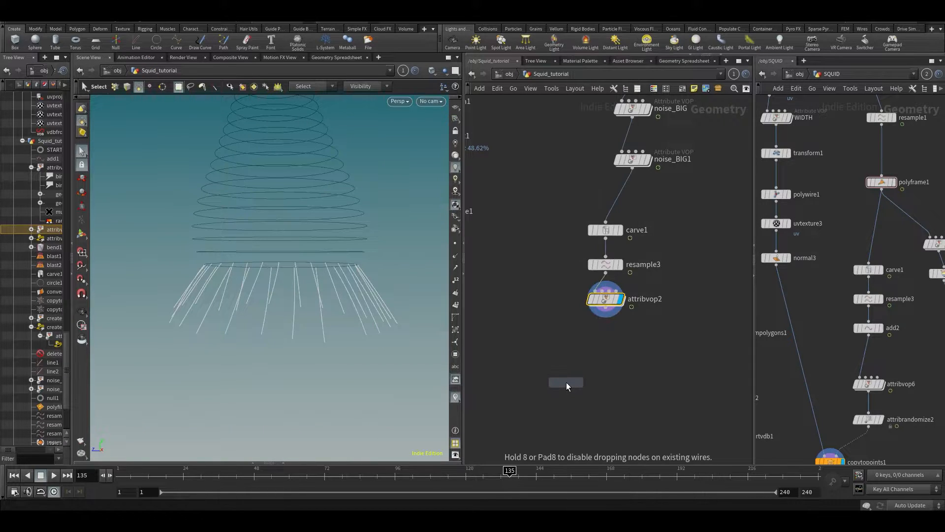
click(586, 368)
click(606, 317)
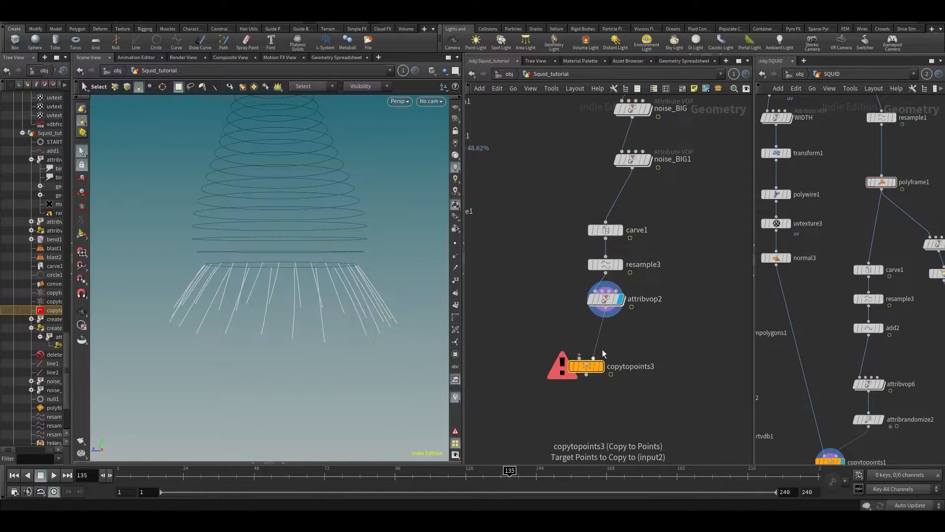
click(601, 353)
Add a Line node as the geometry to copy for copytopoints3, display the copied result and save the scene.
key(Tab)
text(line)
key(Return)
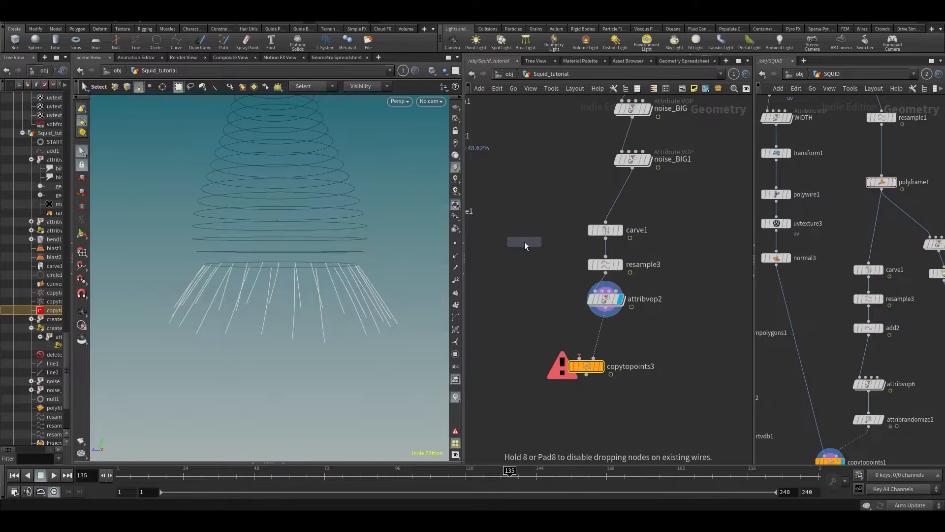
click(553, 273)
click(553, 282)
click(579, 358)
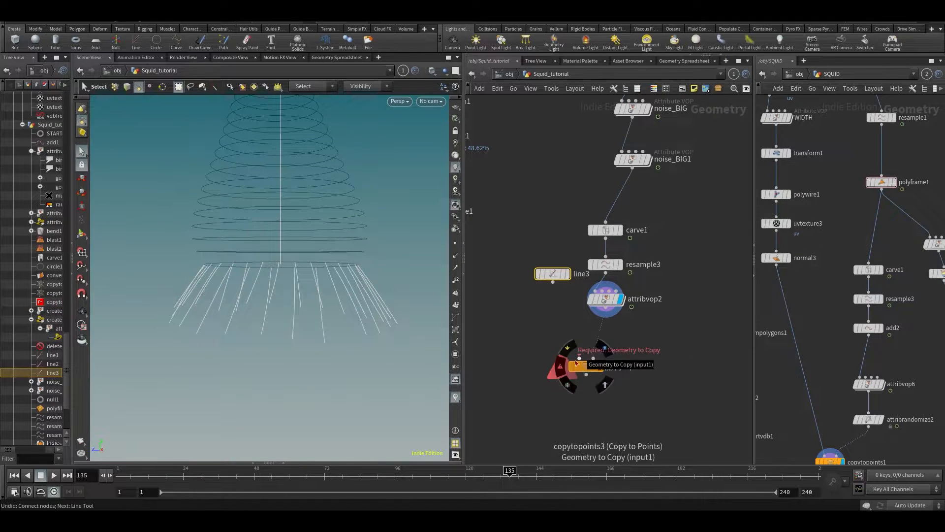
click(600, 366)
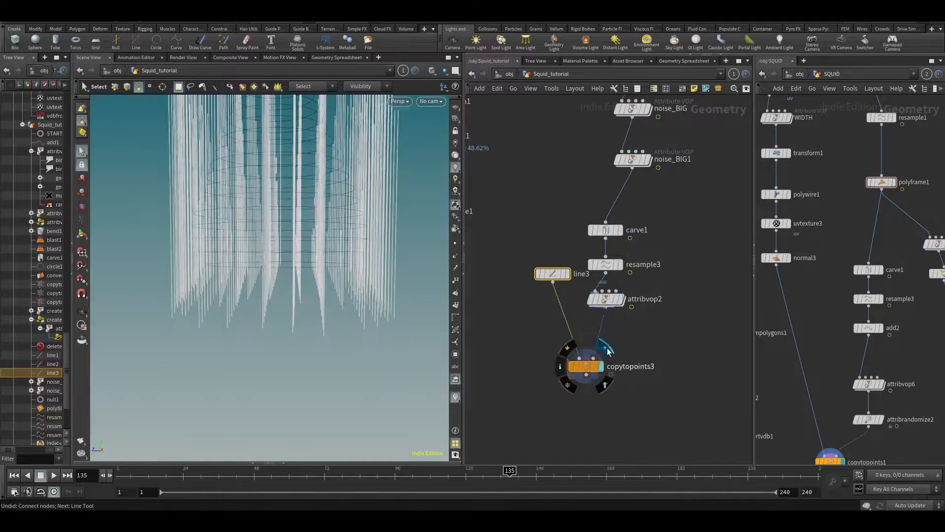
click(689, 344)
middle_drag(688, 344, 706, 320)
key(ctrl+s)
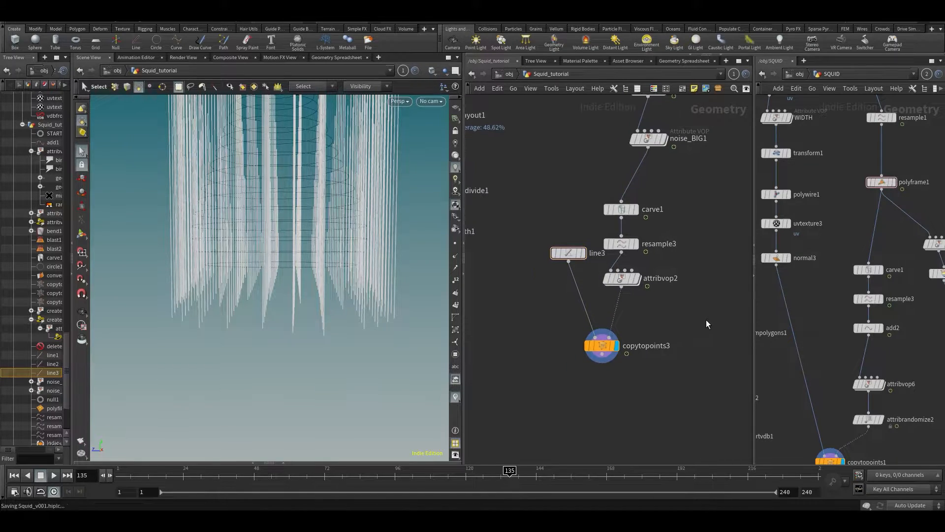
Display attribvop2 and show the point normals in the viewport to check the curve orientation.
key(Escape)
drag(271, 268, 313, 279)
key(s)
middle_drag(772, 275, 751, 319)
middle_drag(697, 247, 671, 323)
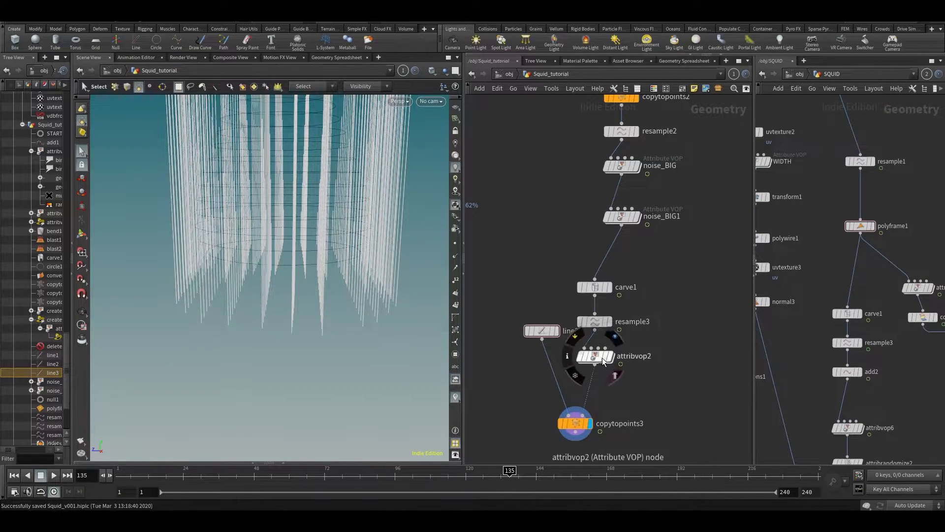
key(r)
click(582, 358)
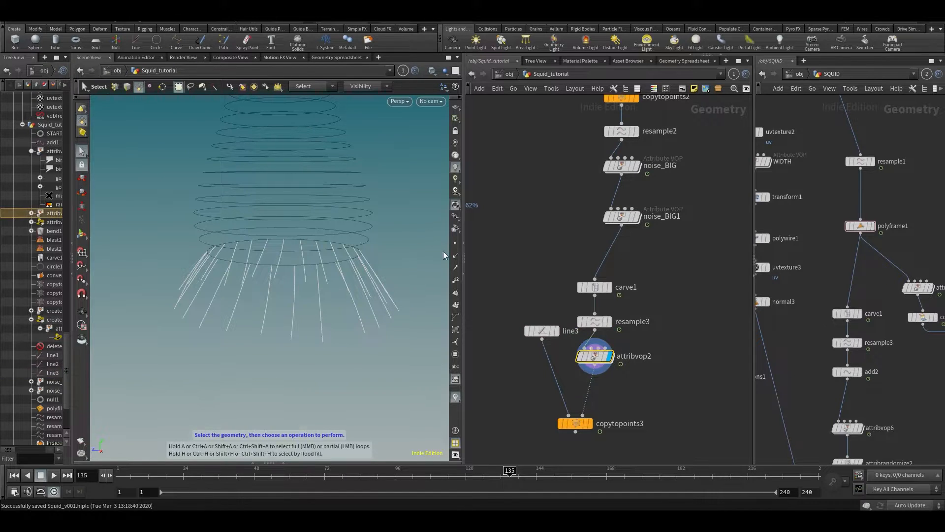
click(456, 256)
click(456, 255)
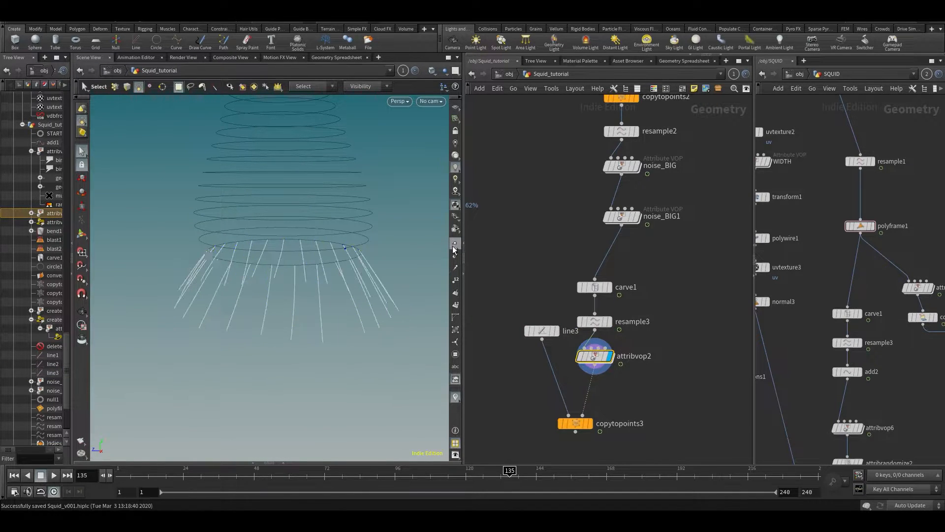
middle_drag(689, 302, 609, 240)
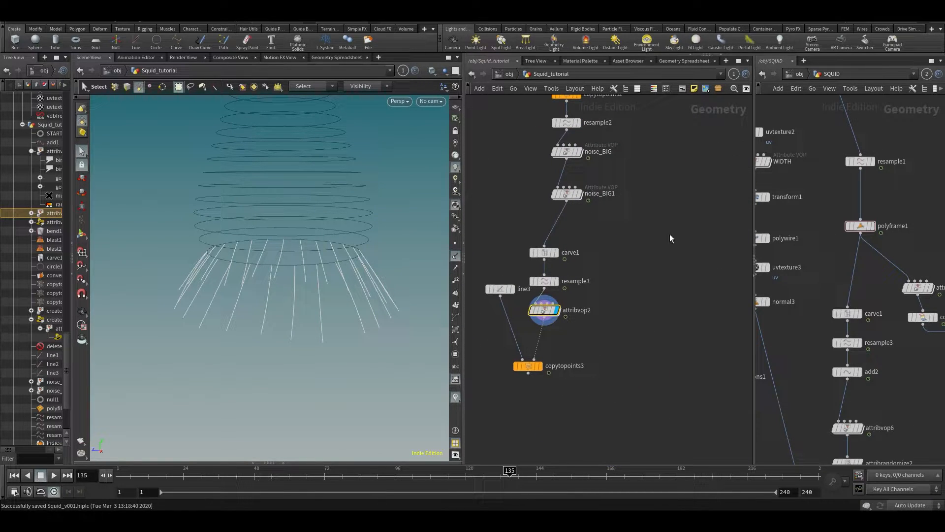
middle_drag(670, 255, 688, 307)
scroll(603, 234, up, 1)
right_click(588, 286)
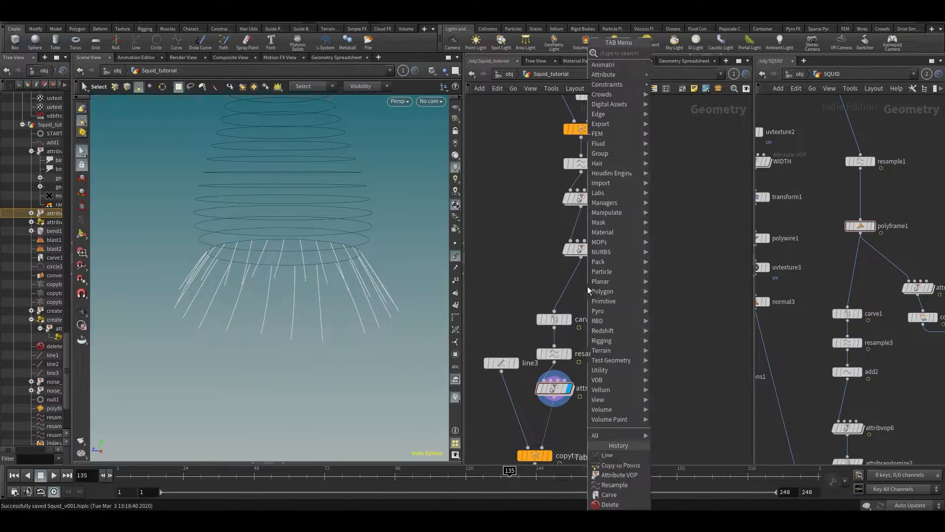
text(polyfr)
key(Return)
key(Escape)
Insert a PolyFrame node between noise_BIG1 and carve1 and save the scene.
right_click(586, 300)
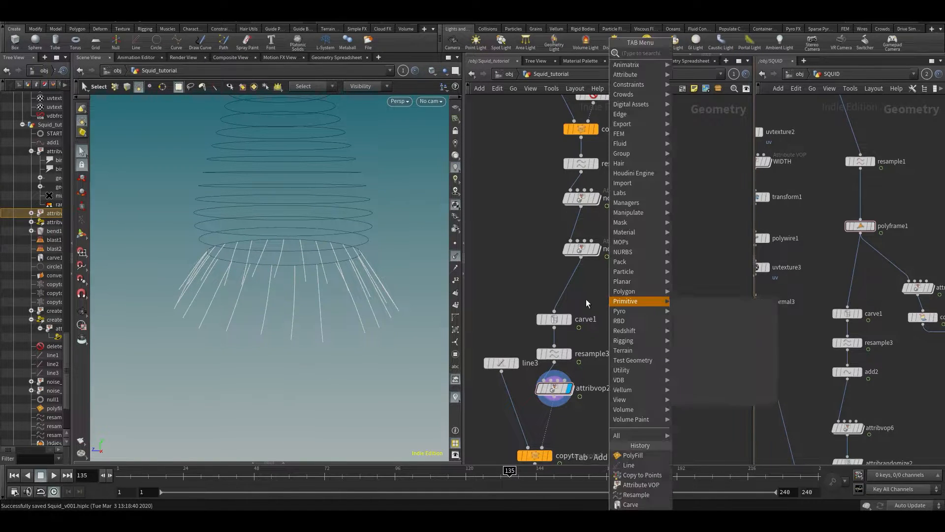
text(polyfr)
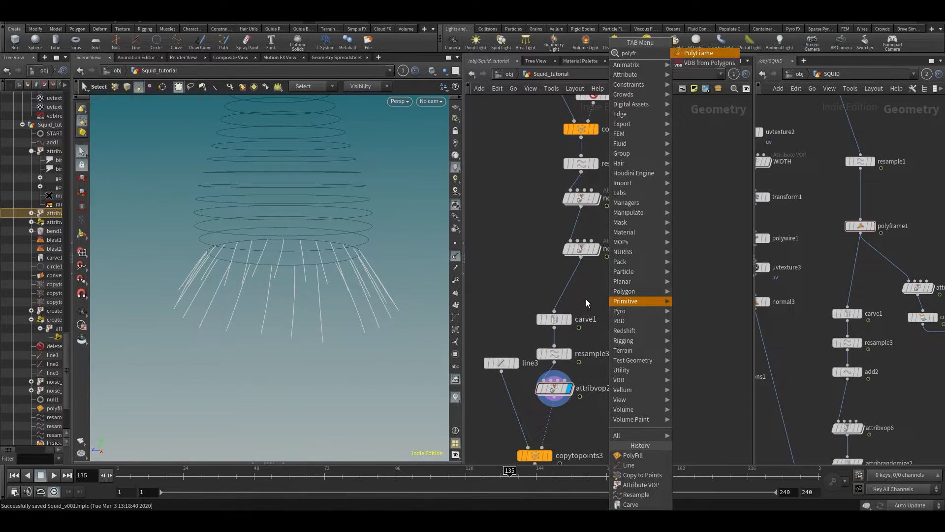
key(Return)
click(584, 286)
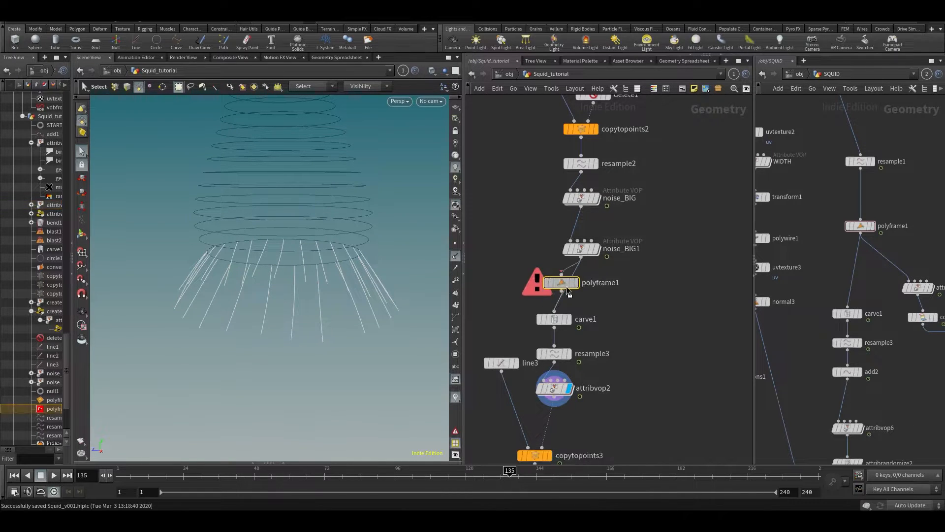
key(ctrl+s)
Set the Tangent Name of polyframe1 to N and disable its Normal Name output.
key(p)
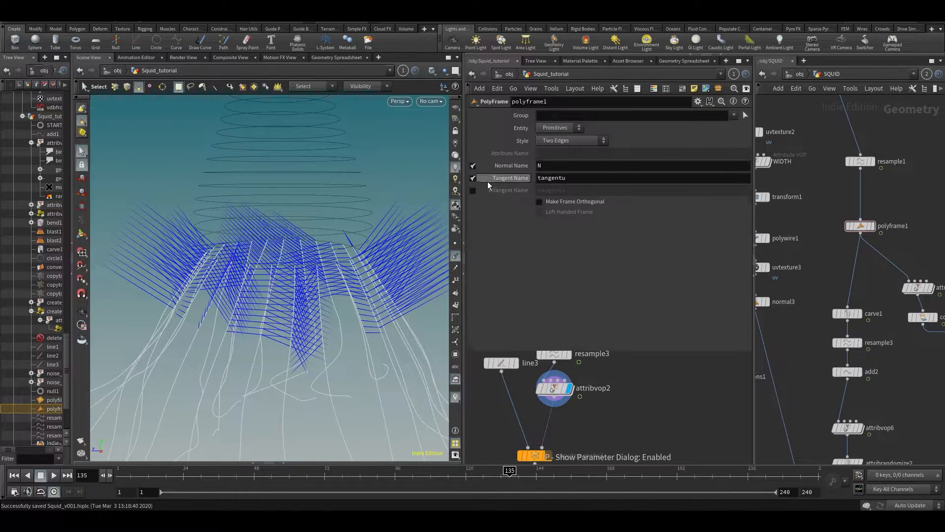
click(567, 167)
key(Tab)
text(N)
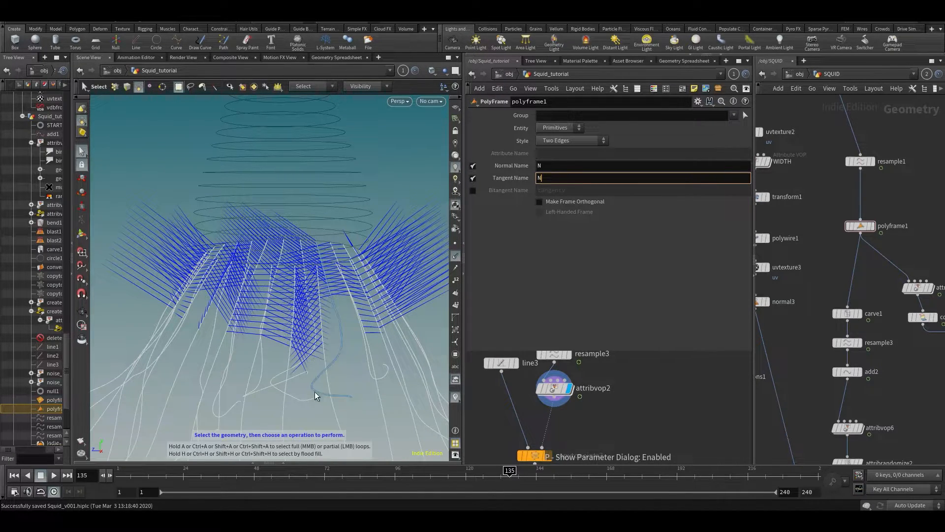
click(645, 400)
middle_drag(652, 408, 646, 375)
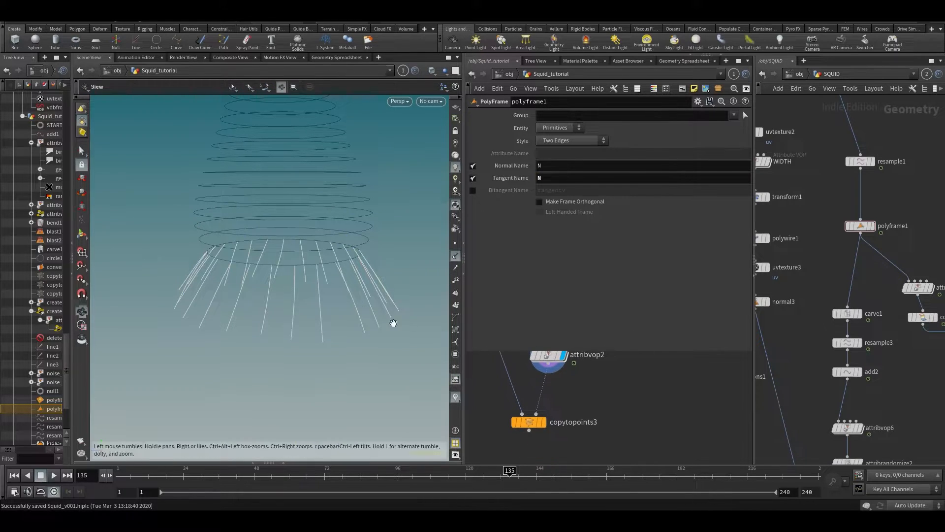
alt+drag(393, 321, 395, 344)
key(ctrl+s)
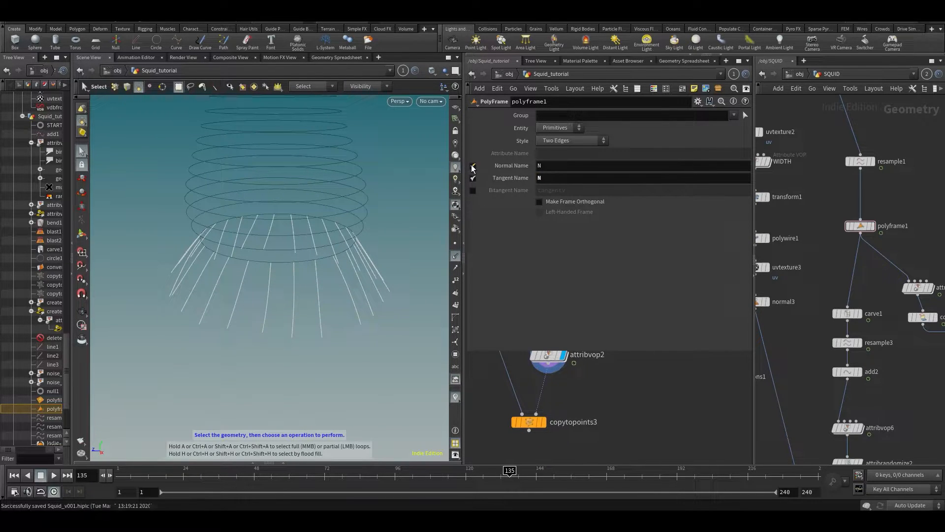
click(472, 168)
Move the timeline to frame 57 and check the normals on the carved tentacle curves.
alt+drag(296, 296, 320, 315)
drag(227, 480, 280, 475)
click(453, 266)
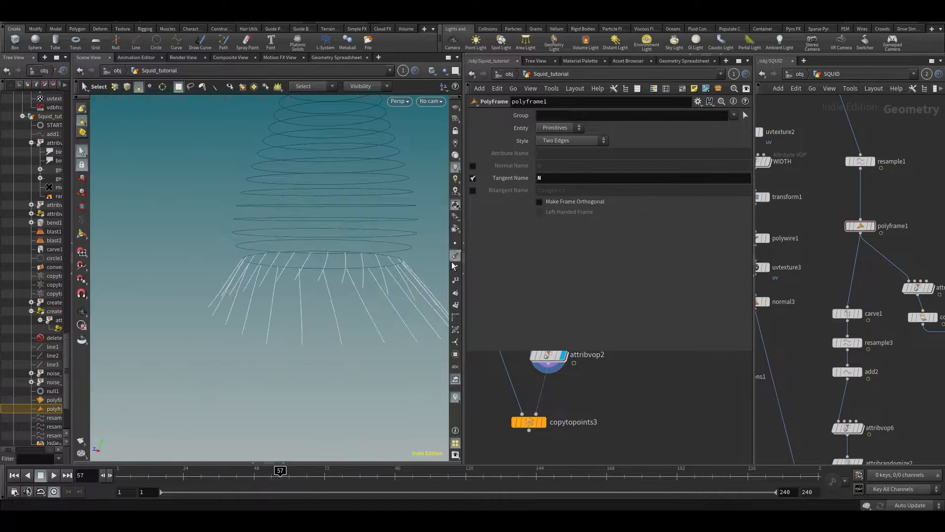
key(p)
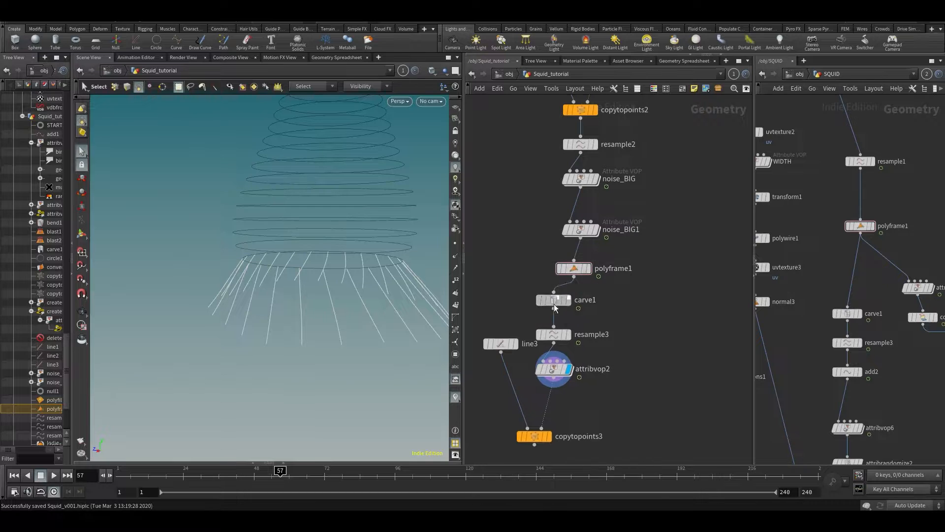
Move carve1 and the nodes after it farther below polyframe1, and examine the curves up close in the viewport.
ctrl+drag(550, 300, 554, 325)
key(Escape)
drag(286, 220, 313, 300)
right_drag(327, 276, 327, 287)
key(s)
click(456, 258)
alt+middle_drag(391, 258, 365, 238)
scroll(607, 309, up, 2)
drag(551, 329, 551, 339)
Add an Attribute VOP branching off polyframe1 beside carve1 and set it as the displayed node.
key(Tab)
text(avo)
key(Return)
click(620, 320)
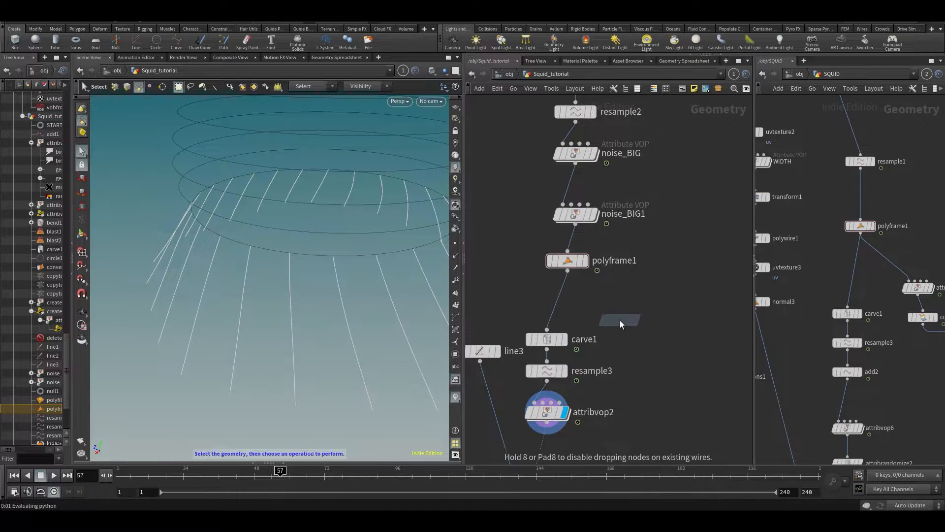
click(608, 312)
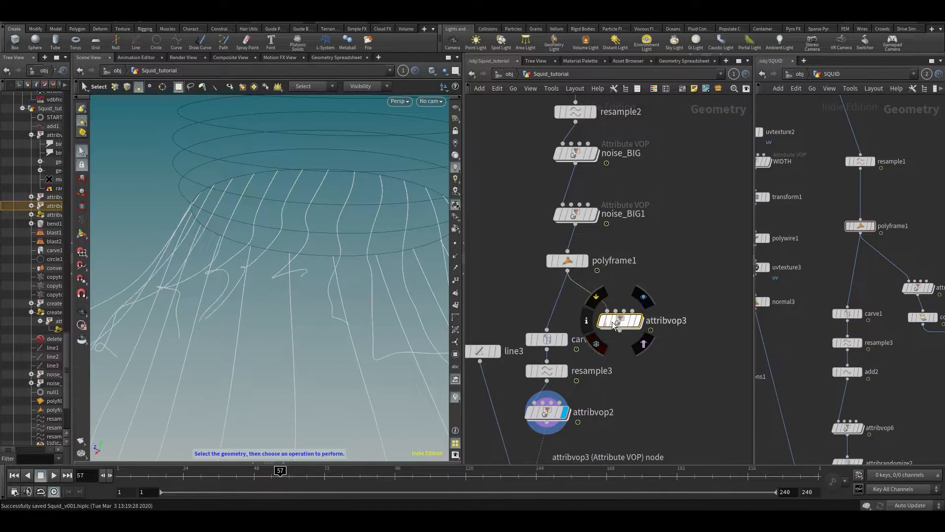
drag(614, 322, 618, 329)
click(644, 326)
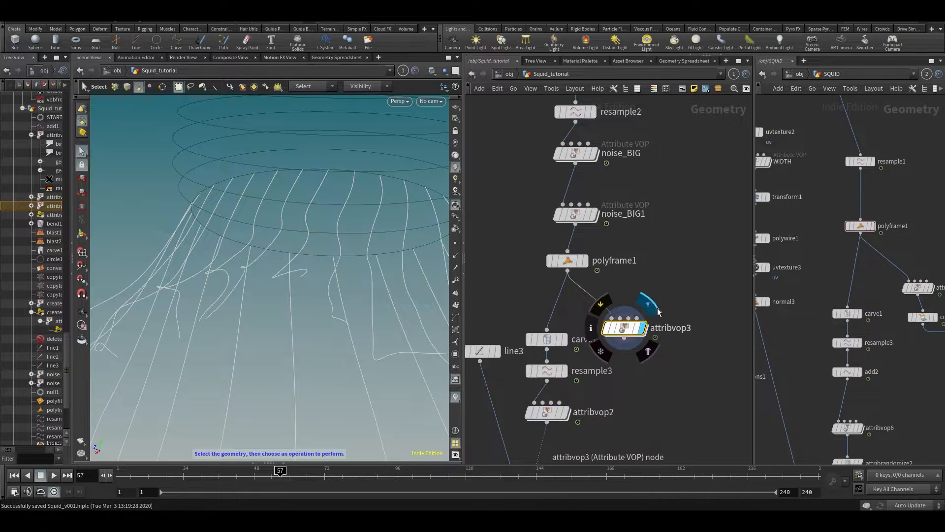
Move resample3 and its downstream nodes lower and rewire the input of attribvop3 to the output of carve1.
middle_drag(569, 397, 559, 350)
shift+drag(542, 332, 542, 380)
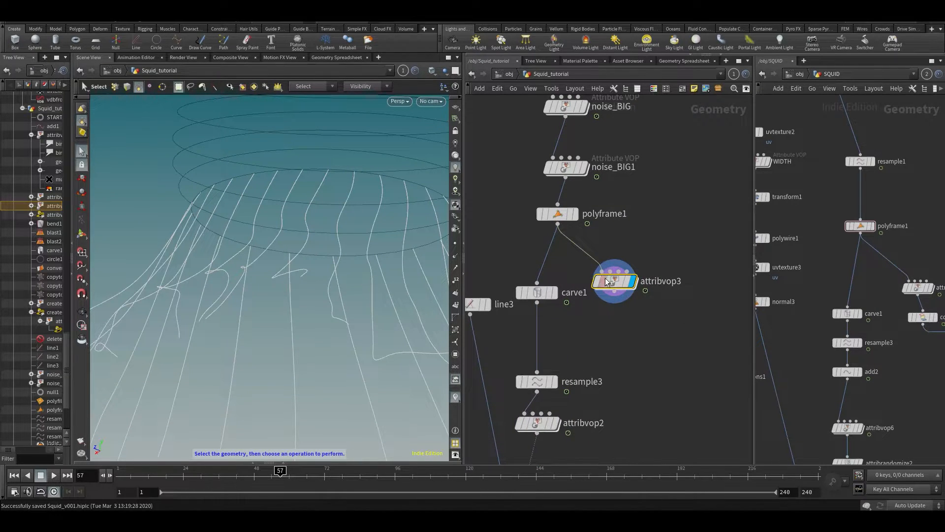
click(535, 304)
click(601, 272)
drag(628, 285, 630, 326)
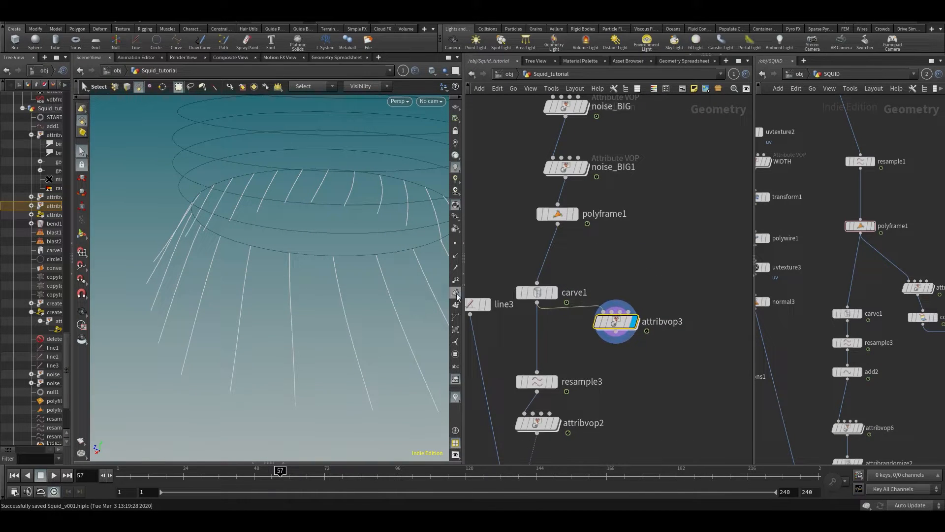
click(456, 255)
click(456, 256)
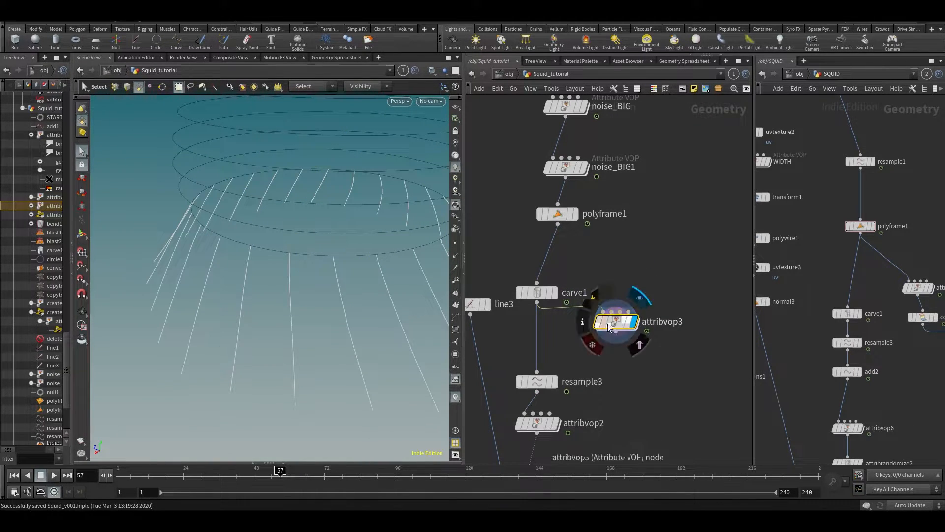
Wire attribvop3 to the output of resample3, open its VOP network and reposition the global variables node.
drag(616, 322, 620, 367)
click(608, 354)
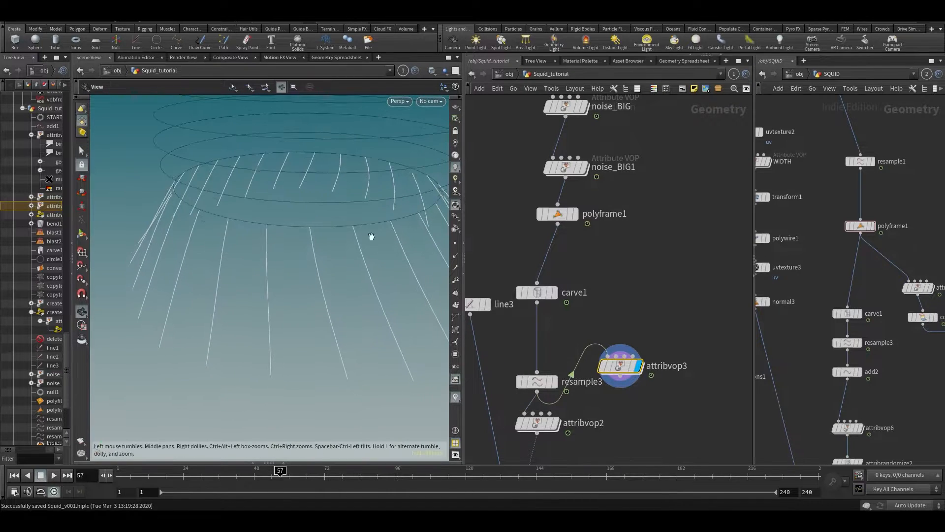
double_click(621, 366)
middle_drag(673, 243, 547, 278)
scroll(547, 278, down, 1)
drag(555, 235, 607, 319)
middle_drag(564, 267, 642, 232)
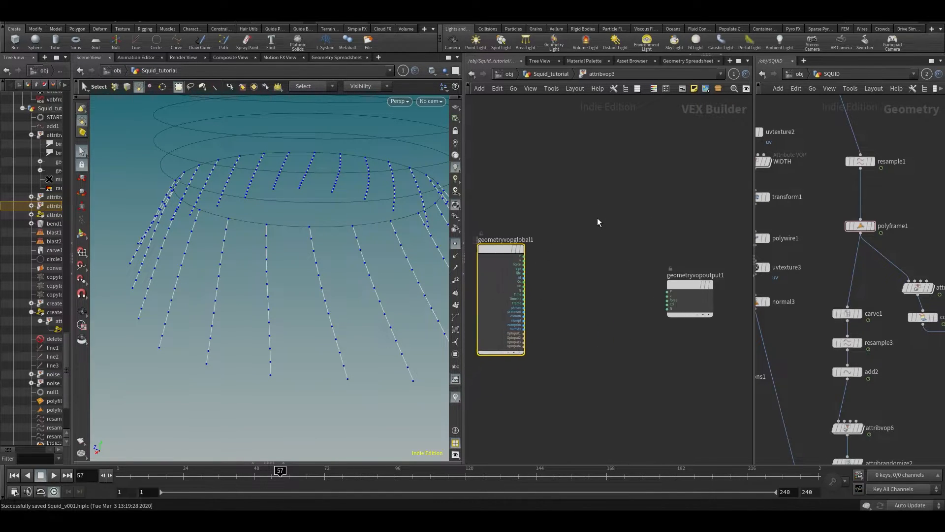
Add a Subtract node between the global variables and output nodes.
scroll(596, 223, up, 1)
key(Tab)
text(sub)
key(BackSpace)
key(BackSpace)
key(BackSpace)
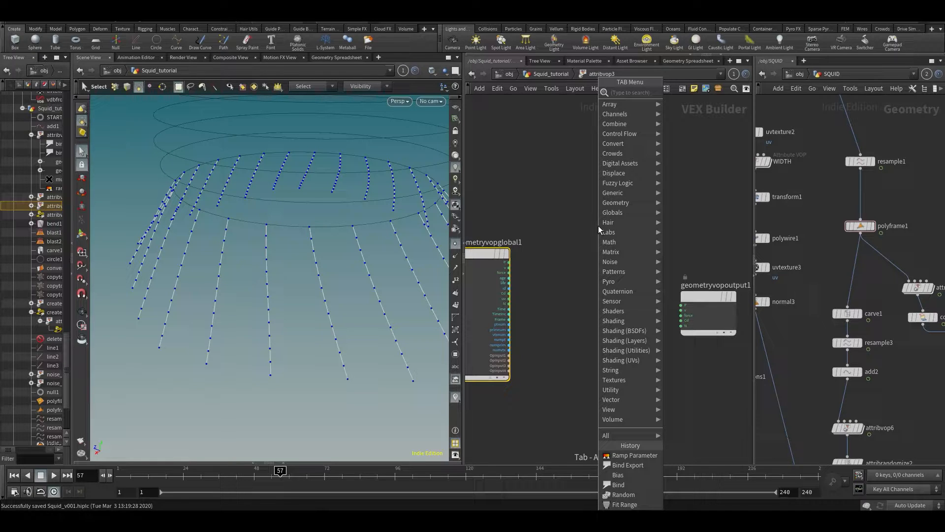
text(subtract)
key(Return)
click(598, 226)
Move the Subtract node higher and feed the global P into its first input.
middle_drag(549, 316, 571, 295)
scroll(568, 295, up, 3)
drag(618, 162, 643, 147)
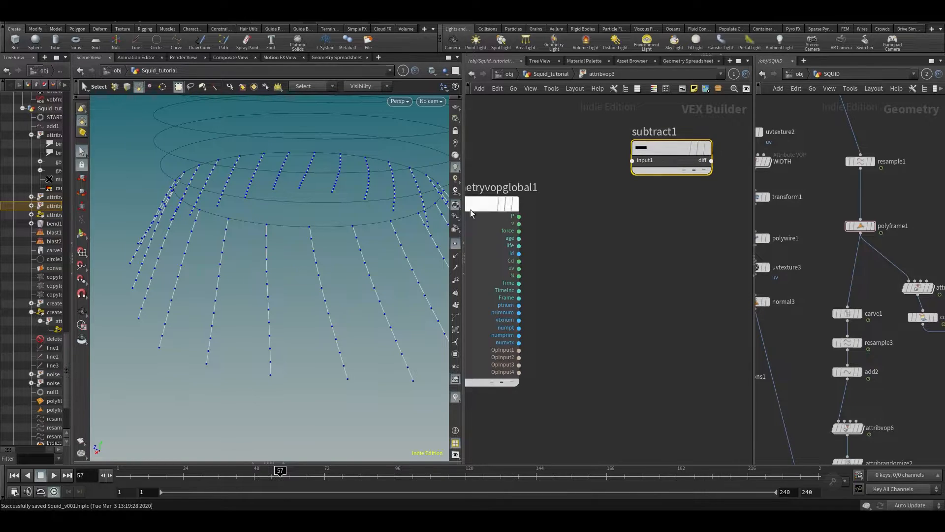
click(519, 216)
click(632, 160)
Add an Import Point Attribute node below the Subtract node.
middle_drag(649, 245, 621, 215)
scroll(621, 216, down, 2)
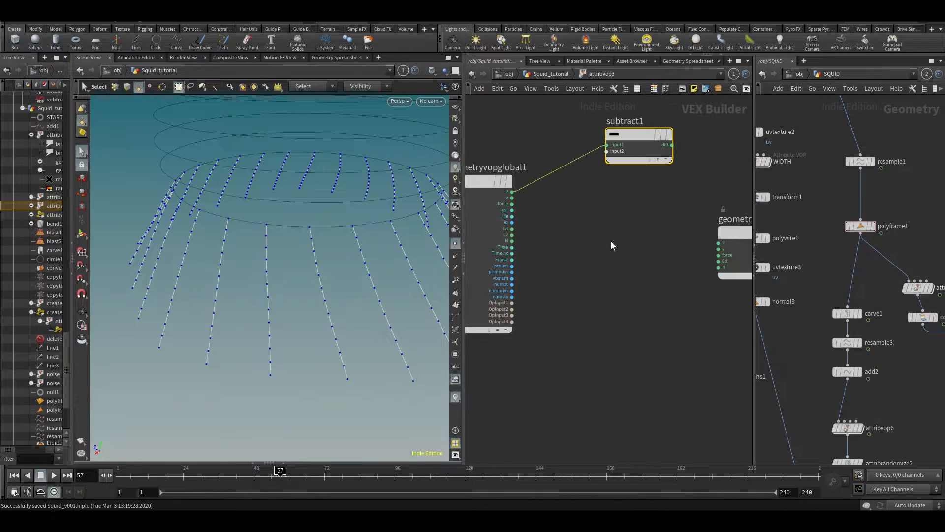
key(Tab)
text(import p)
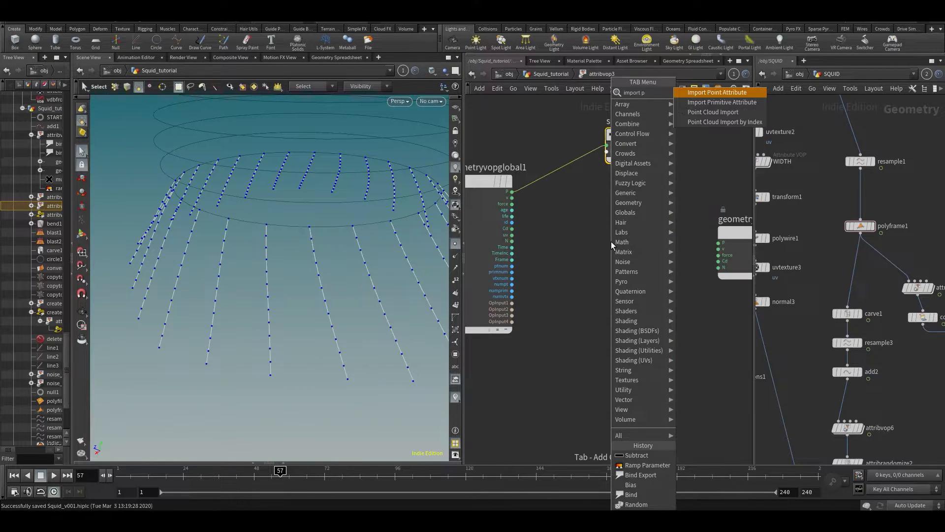
key(Return)
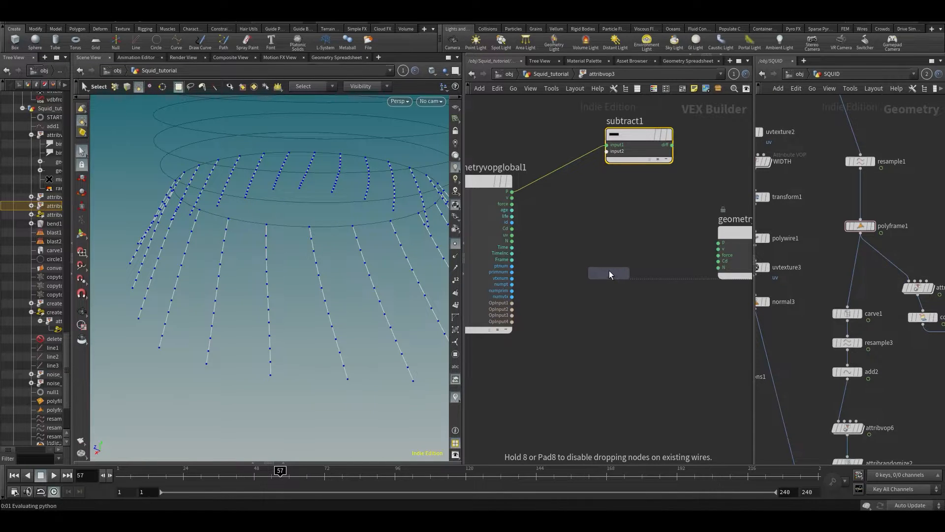
click(599, 272)
Connect the global OpInput1 to the file input and ptnum to the ptnum input of importpoint1.
scroll(599, 272, up, 2)
middle_drag(486, 314, 529, 309)
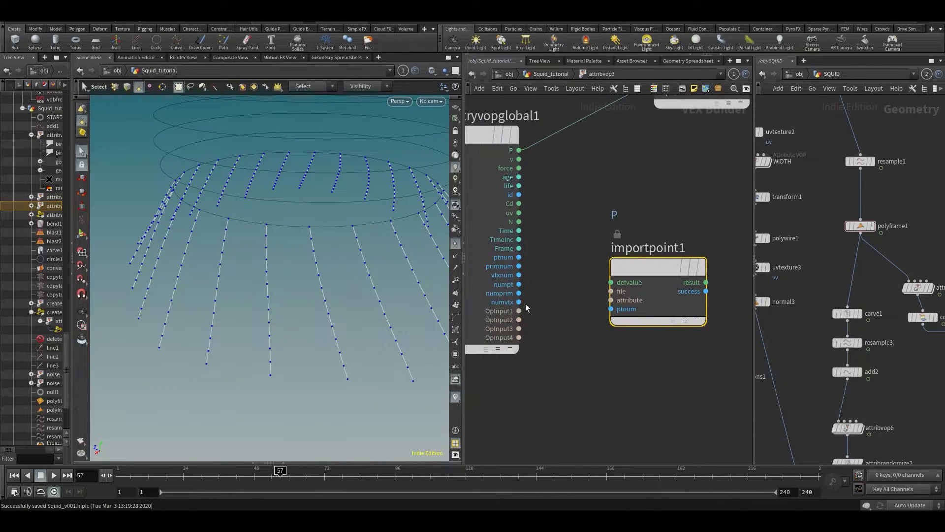
click(520, 311)
click(614, 291)
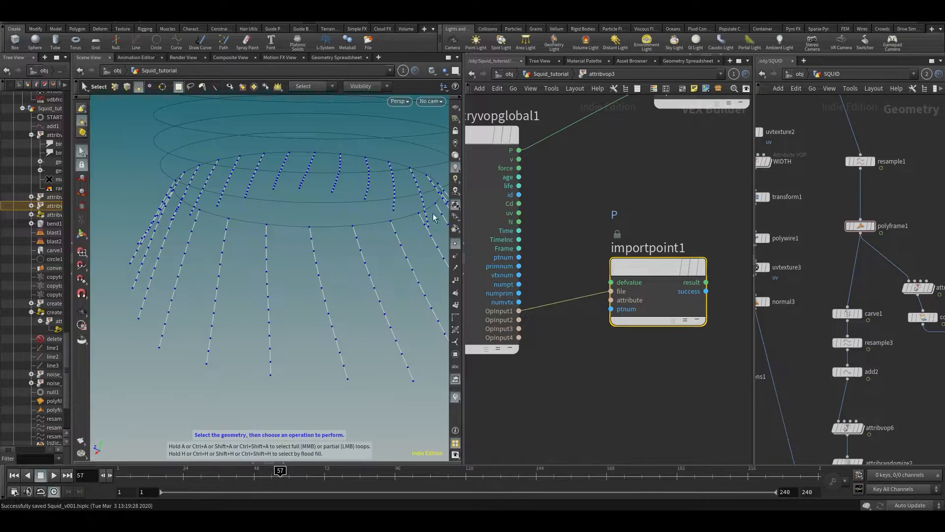
scroll(623, 315, down, 3)
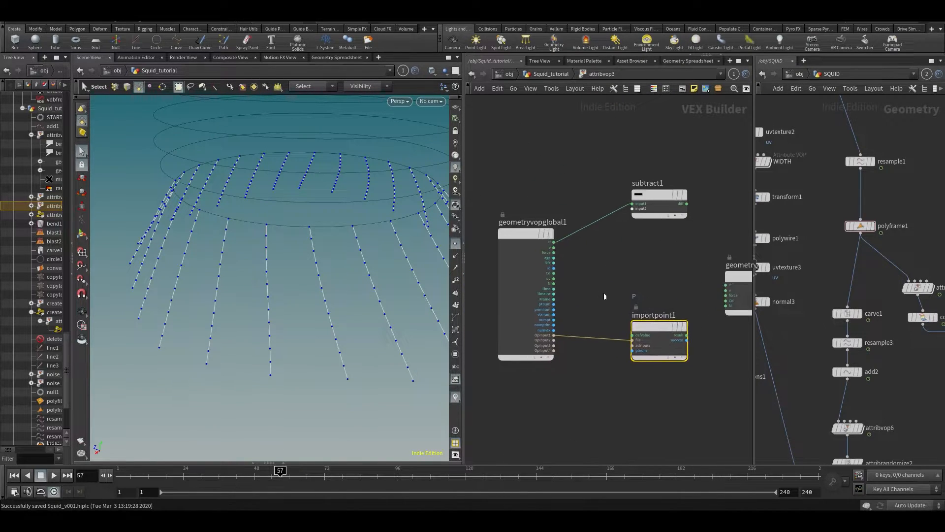
scroll(555, 309, up, 3)
click(527, 306)
click(662, 385)
middle_drag(610, 285, 467, 302)
scroll(655, 244, down, 5)
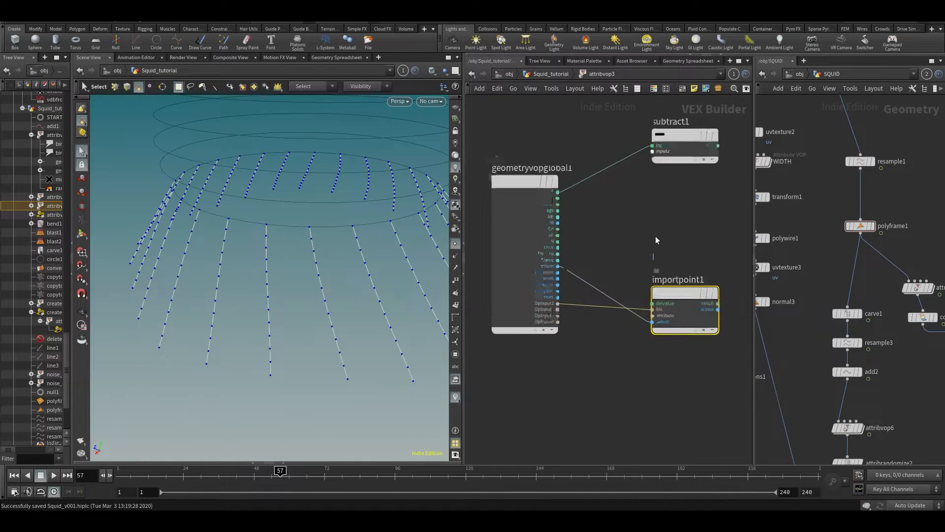
scroll(669, 279, up, 2)
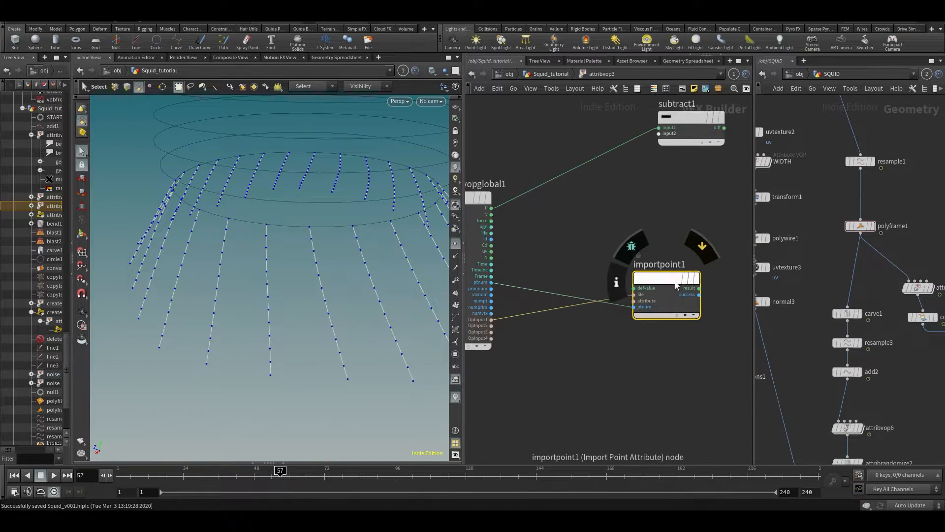
Wire the importpoint1 result into the second Subtract input and the Subtract diff into the output node's N.
click(699, 288)
click(663, 149)
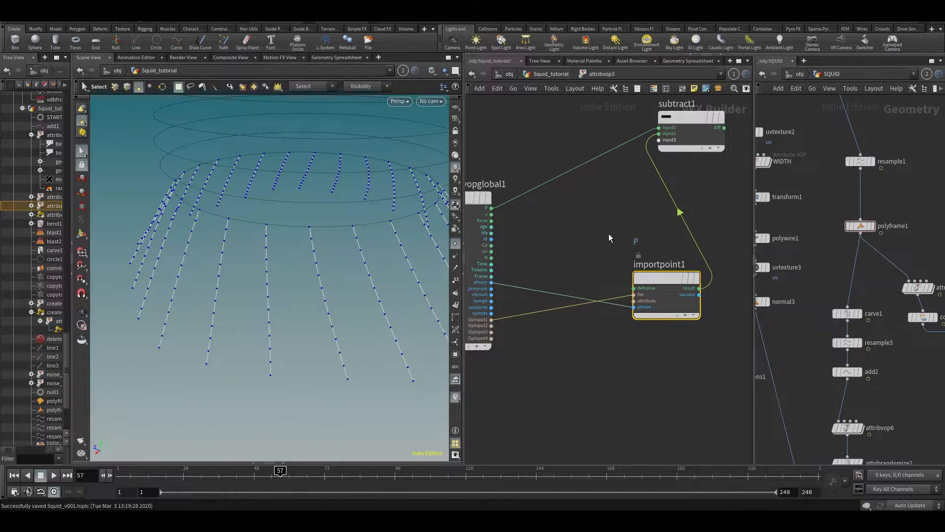
middle_drag(677, 173, 626, 236)
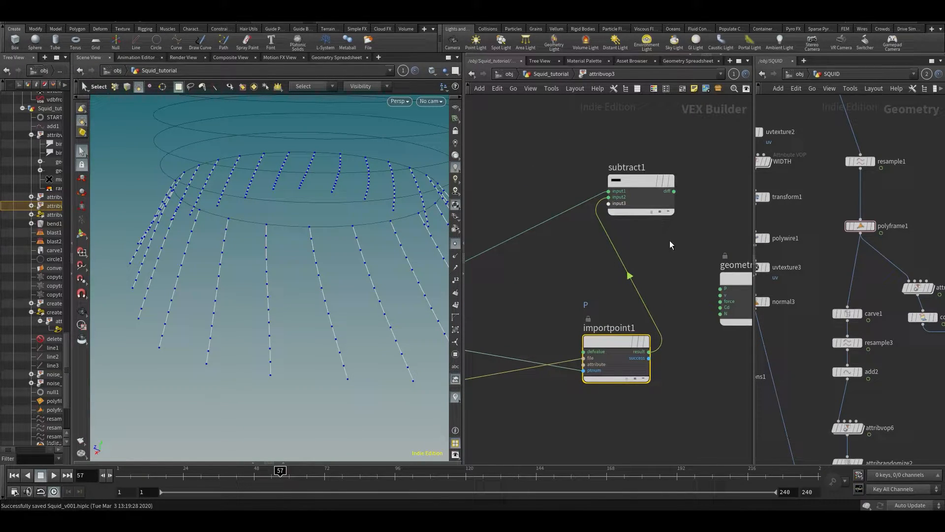
click(721, 302)
click(674, 191)
scroll(546, 315, down, 1)
middle_drag(544, 306, 590, 230)
middle_drag(556, 253, 633, 229)
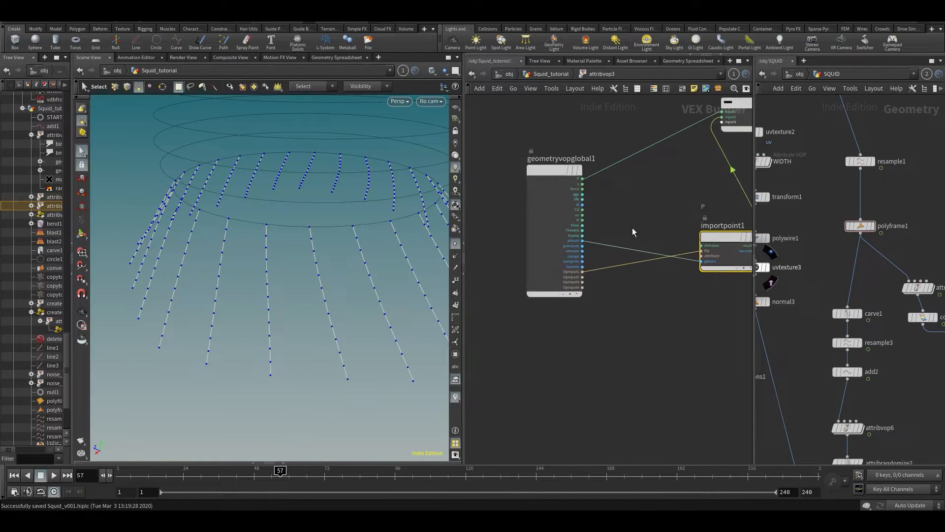
scroll(633, 219, up, 2)
key(Tab)
text(add)
click(727, 94)
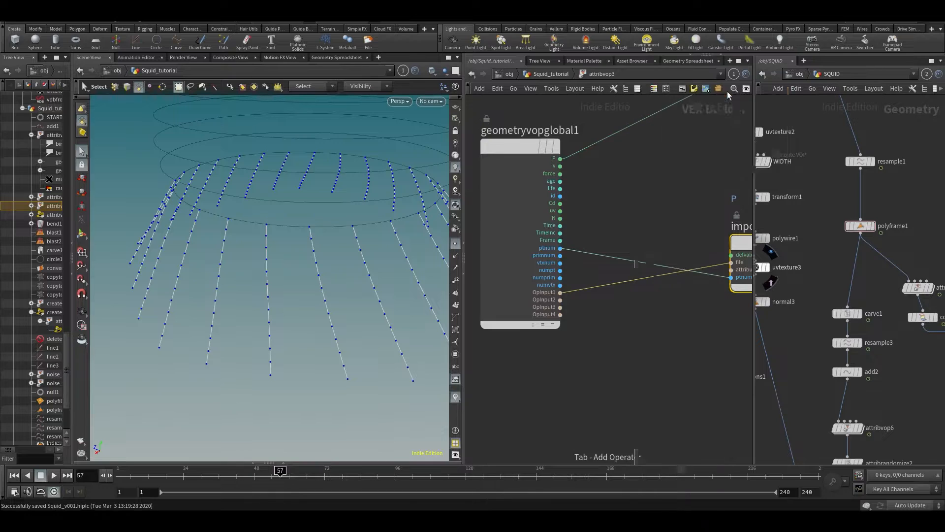
click(599, 264)
drag(601, 261, 672, 257)
key(Escape)
drag(649, 194, 650, 281)
key(Delete)
key(Tab)
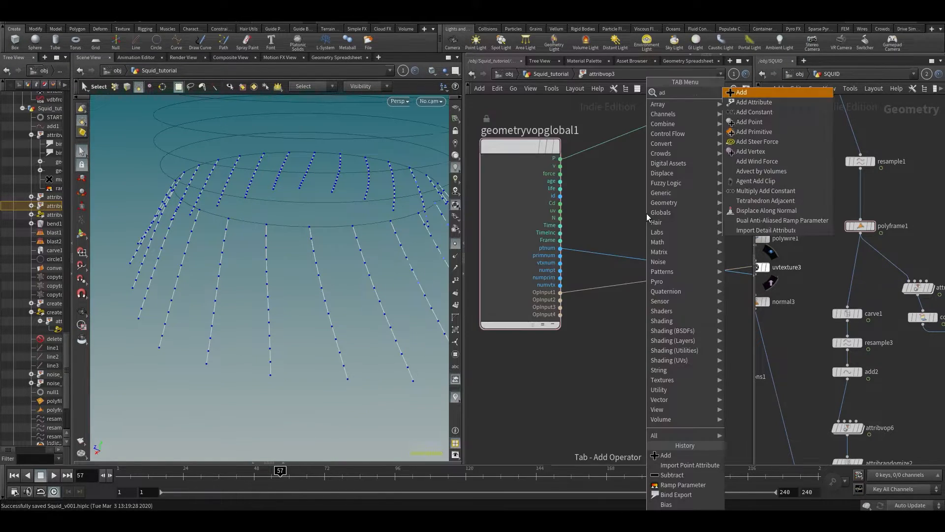
key(Escape)
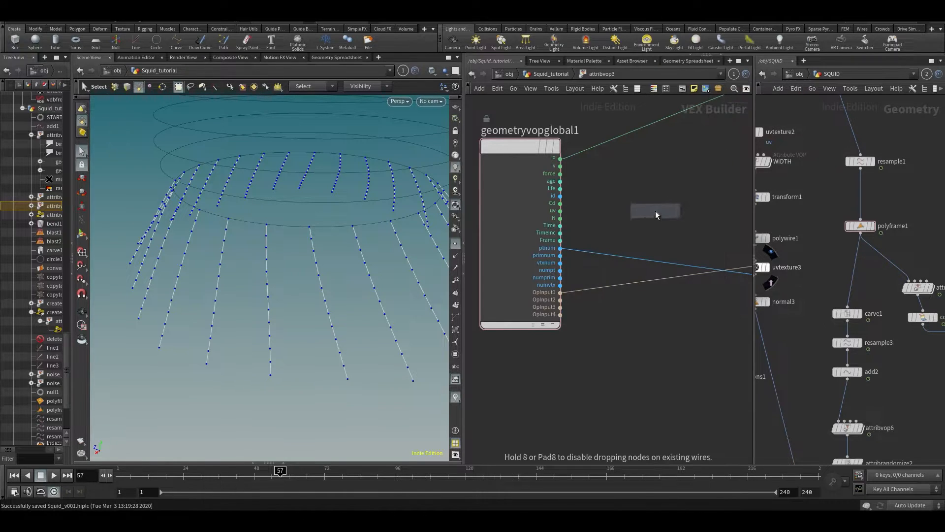
Insert a Subtract Constant of 1 between the global ptnum and the ptnum input of importpoint1, and check its parameters.
key(Tab)
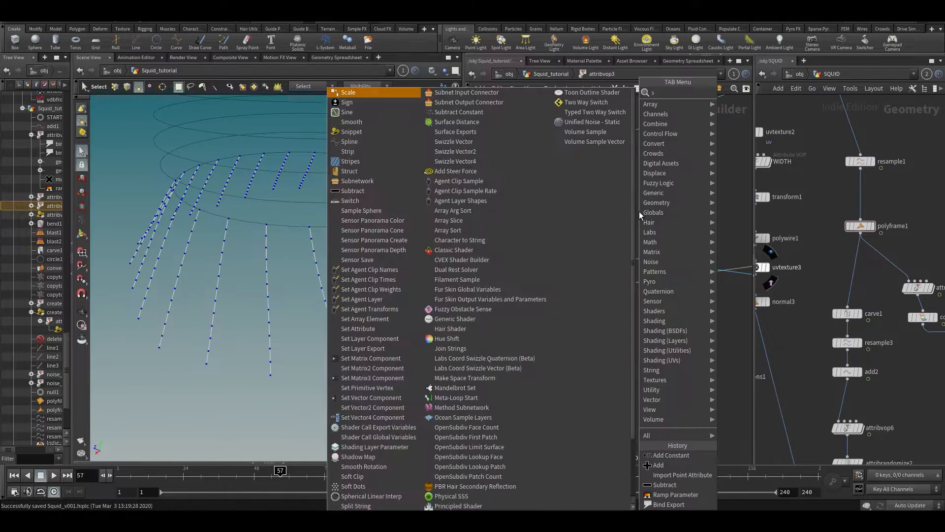
text(subt)
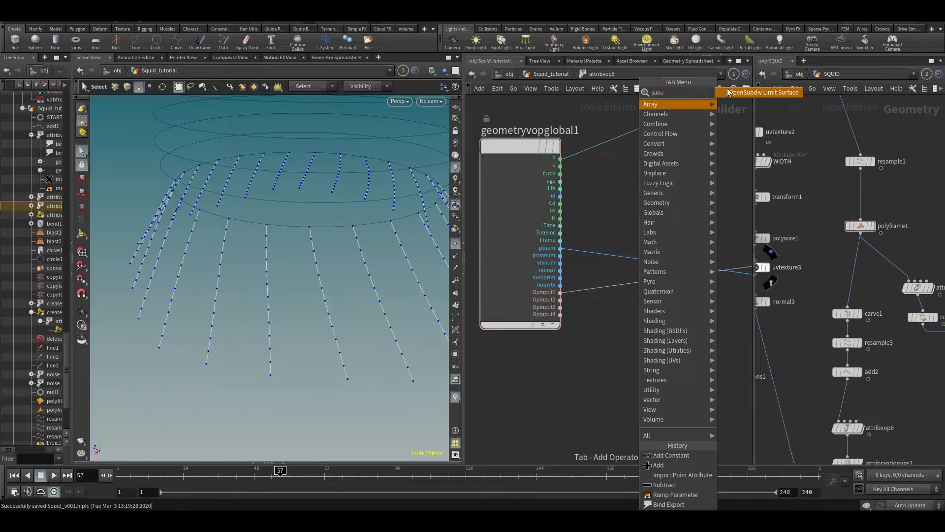
text(r)
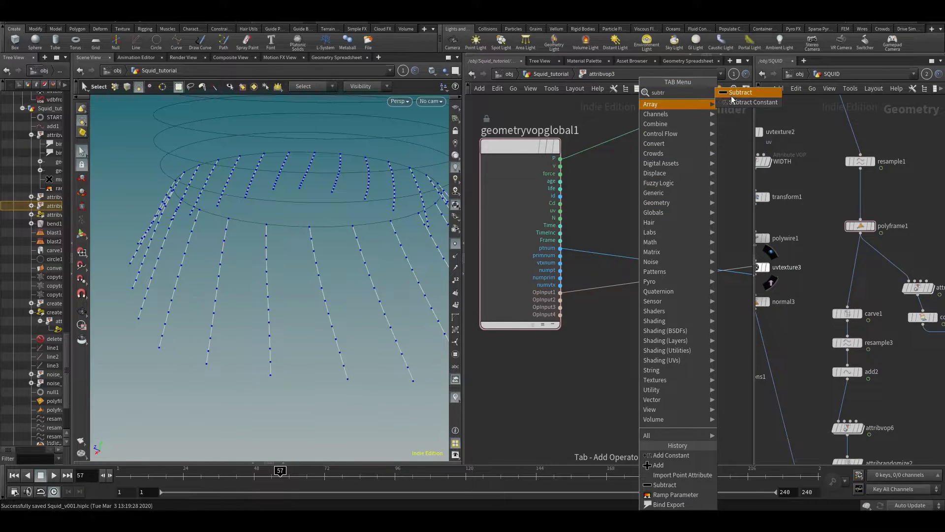
click(732, 101)
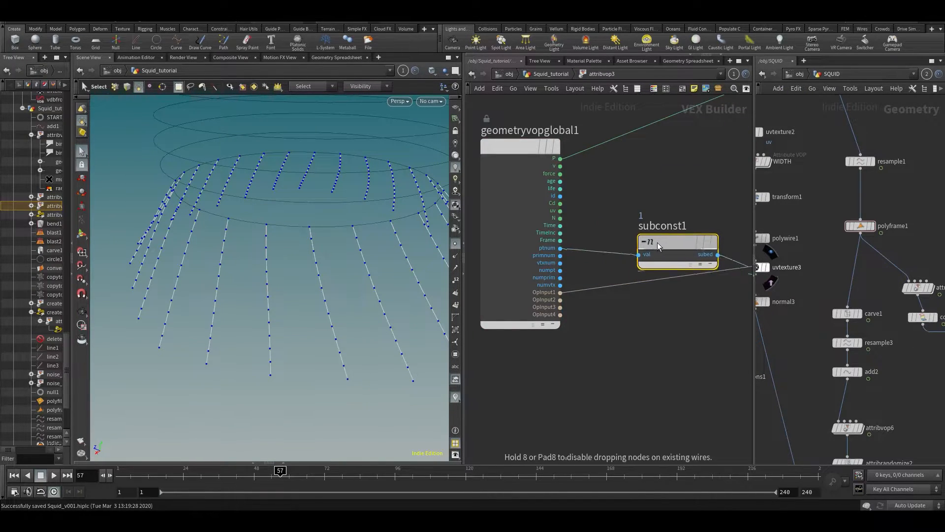
key(p)
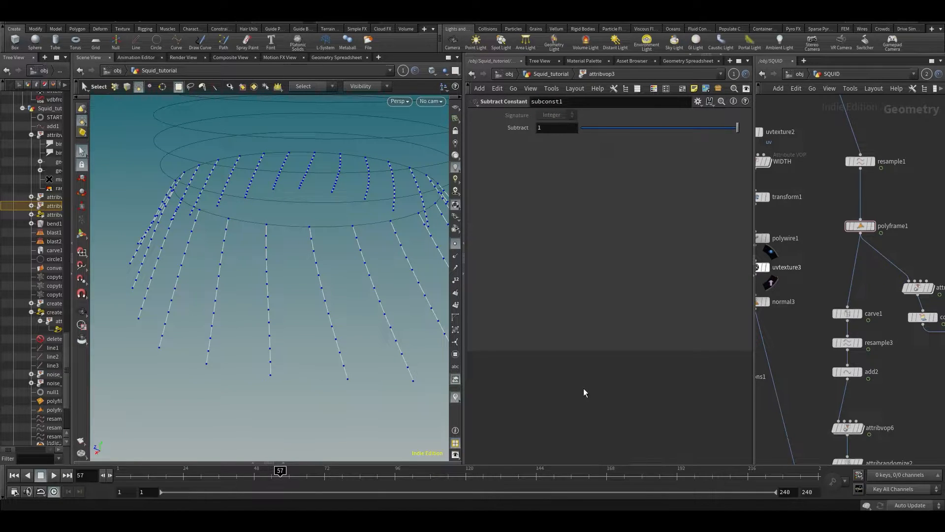
key(p)
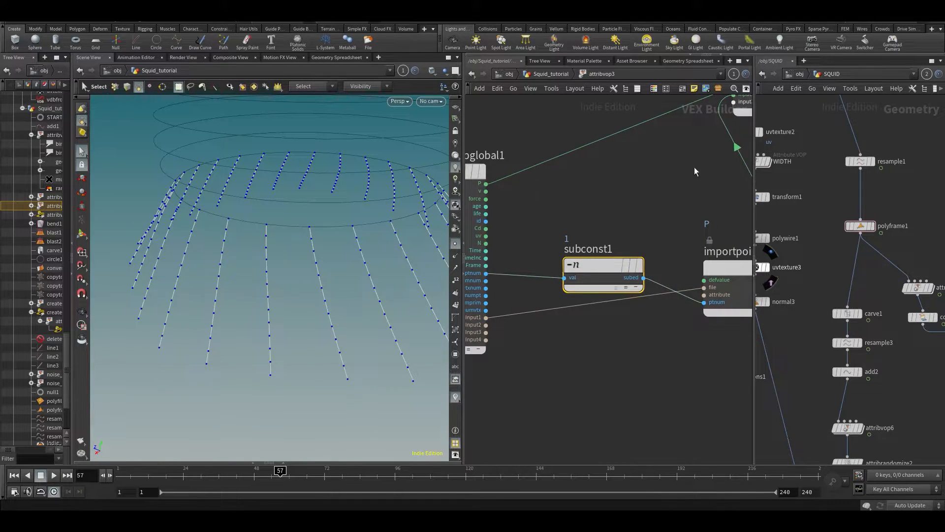
Return to the Squid_tutorial geometry network and display the point normals on the tentacle curves.
middle_drag(694, 168, 668, 179)
middle_drag(599, 335, 614, 336)
key(space)
drag(252, 232, 247, 235)
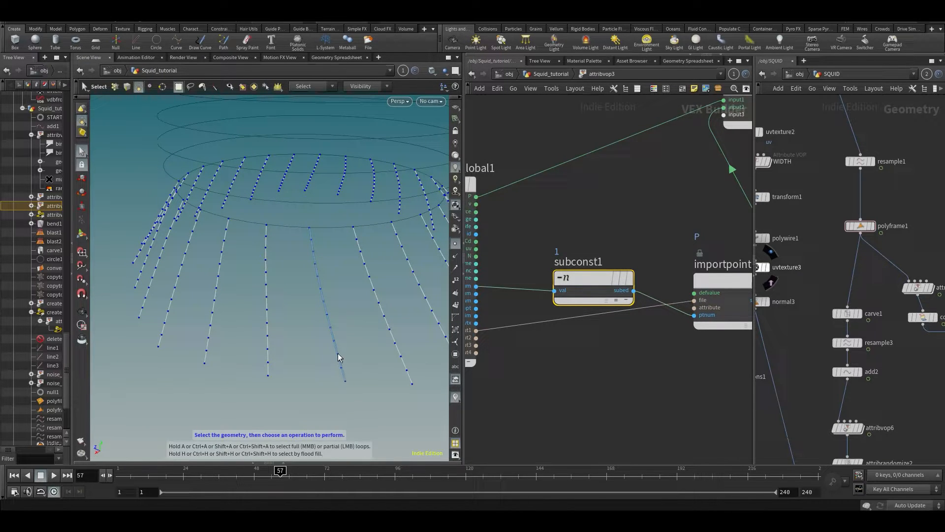
middle_drag(679, 368, 582, 383)
scroll(582, 383, down, 1)
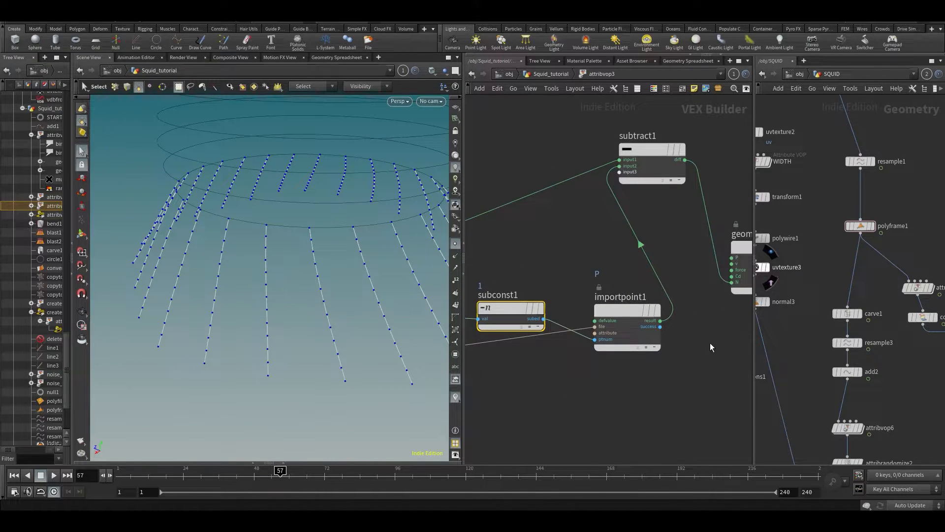
key(u)
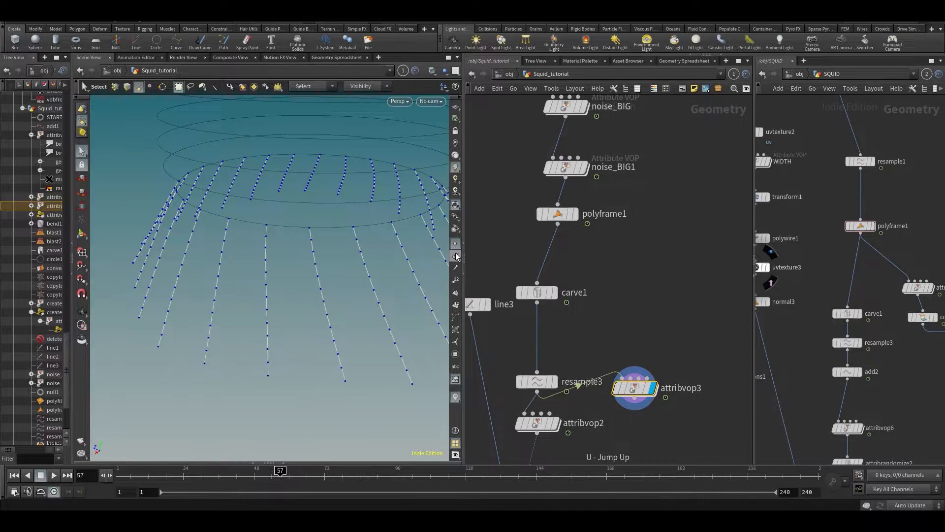
click(457, 256)
drag(346, 262, 314, 286)
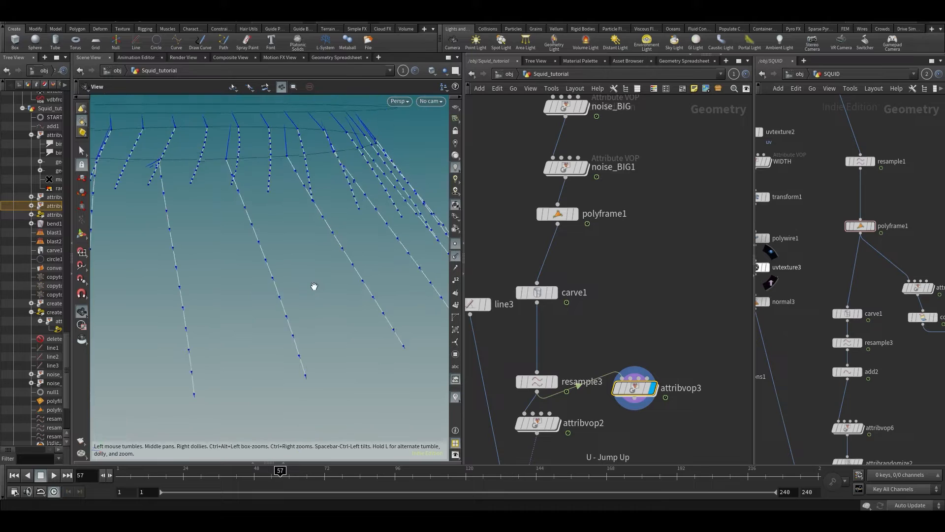
Move the timeline to frame 82 and bypass carve1 to get the full-length tentacle curves.
drag(229, 479, 353, 478)
middle_drag(657, 296, 655, 257)
middle_drag(580, 228, 552, 339)
middle_drag(664, 309, 652, 262)
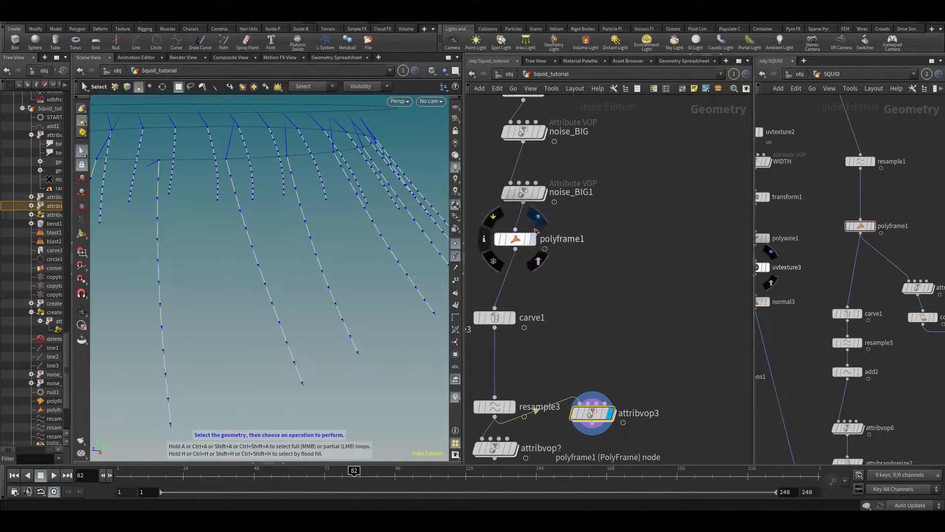
middle_drag(630, 321, 617, 210)
middle_drag(506, 239, 570, 243)
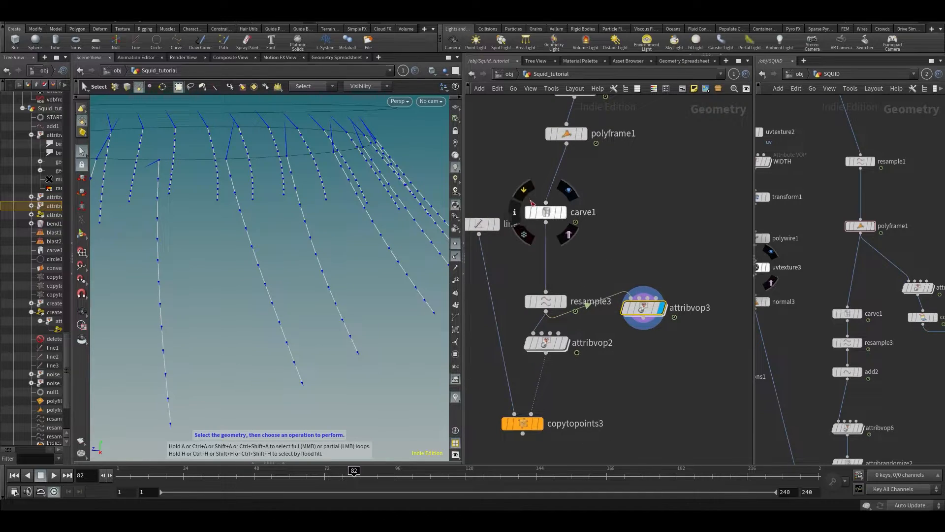
click(524, 191)
scroll(258, 230, down, 5)
alt+drag(258, 230, 350, 274)
Insert a Normalize node before the N input of geometryvopoutput1 inside attribvop3.
double_click(643, 310)
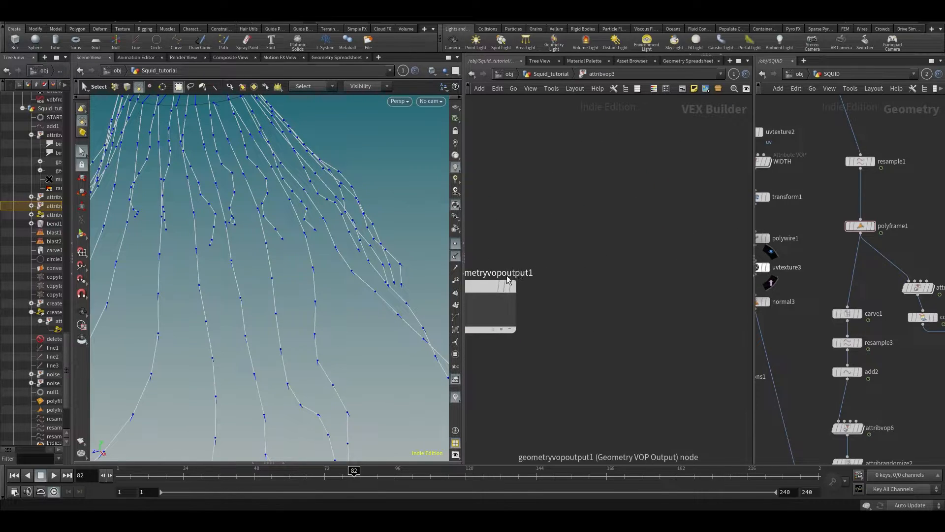
drag(491, 305, 646, 234)
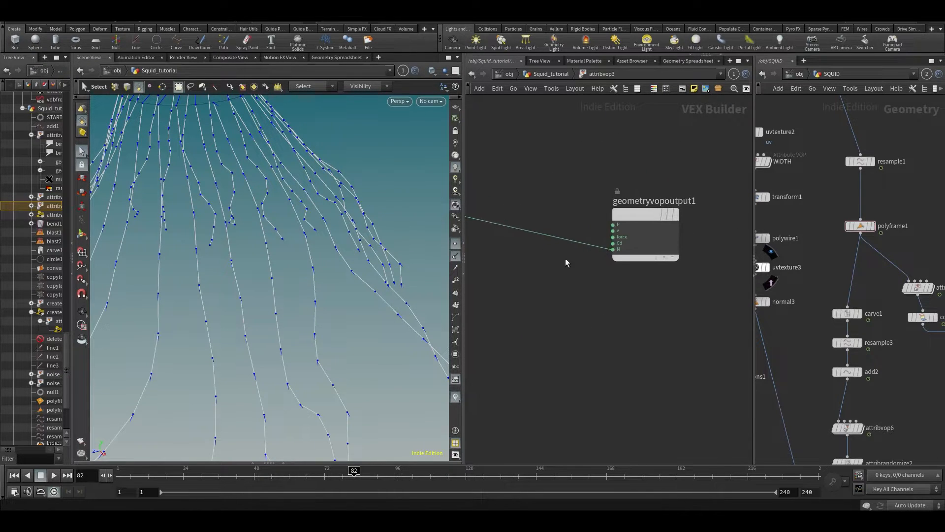
key(Tab)
text(normalize)
key(Return)
click(560, 265)
drag(559, 266, 546, 225)
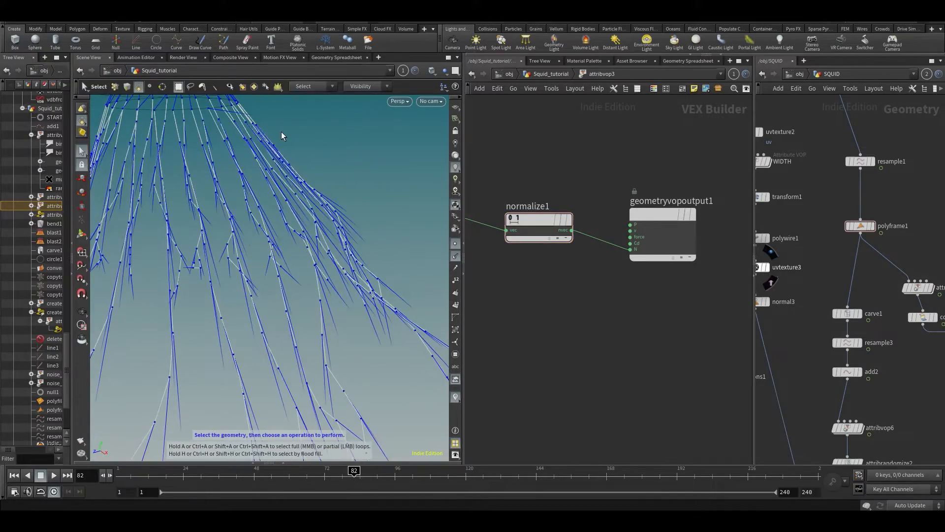
Play the animation and examine the normalized normals along the tentacle curves from different angles.
key(Up)
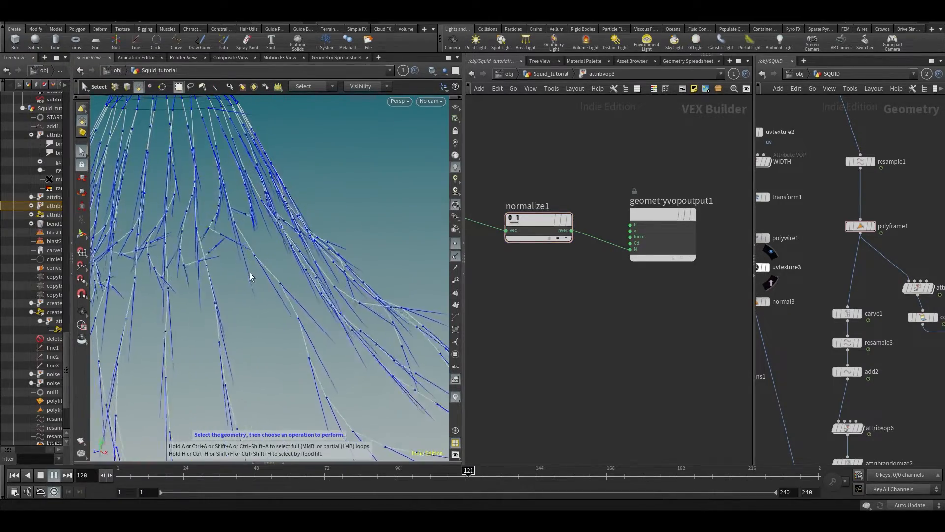
alt+middle_drag(241, 202, 308, 260)
alt+drag(308, 261, 275, 231)
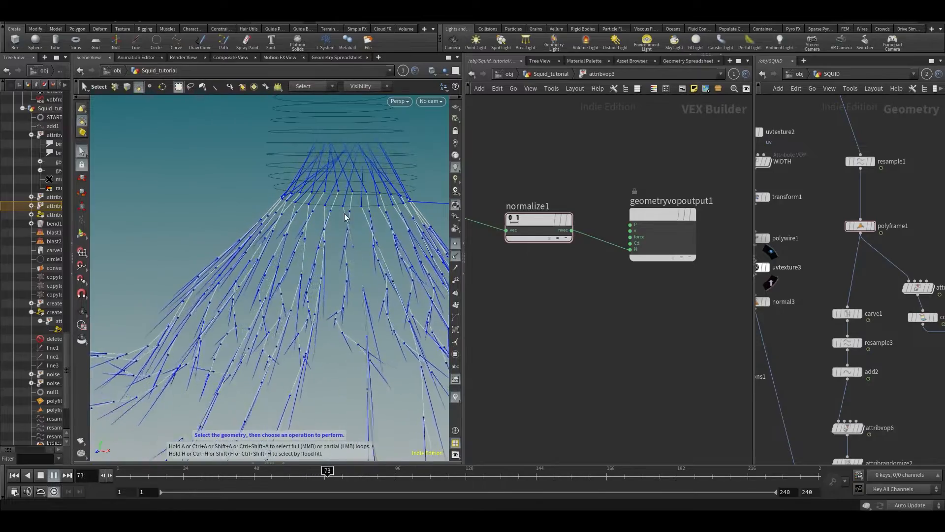
Return to the Squid_tutorial geometry network and rename attribvop3 to create_tangent.
alt+right_drag(314, 339, 306, 268)
alt+drag(305, 268, 338, 289)
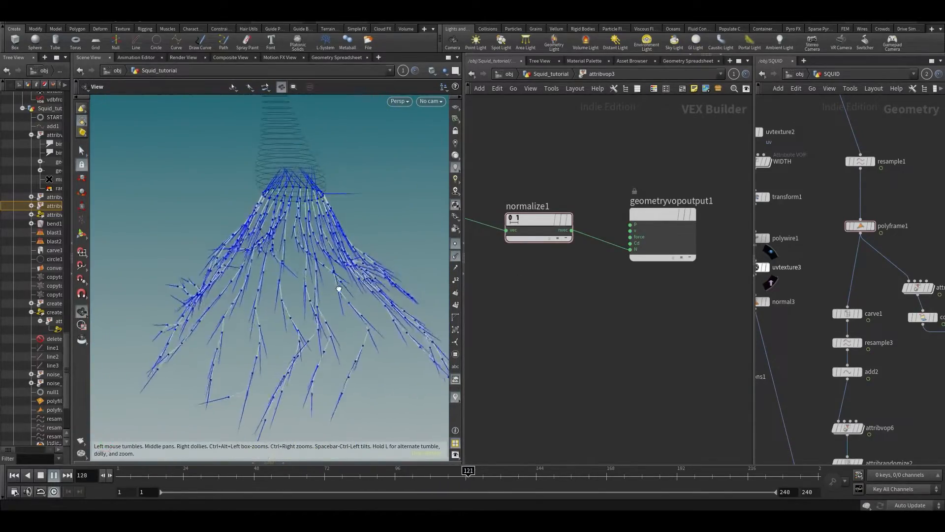
key(s)
key(u)
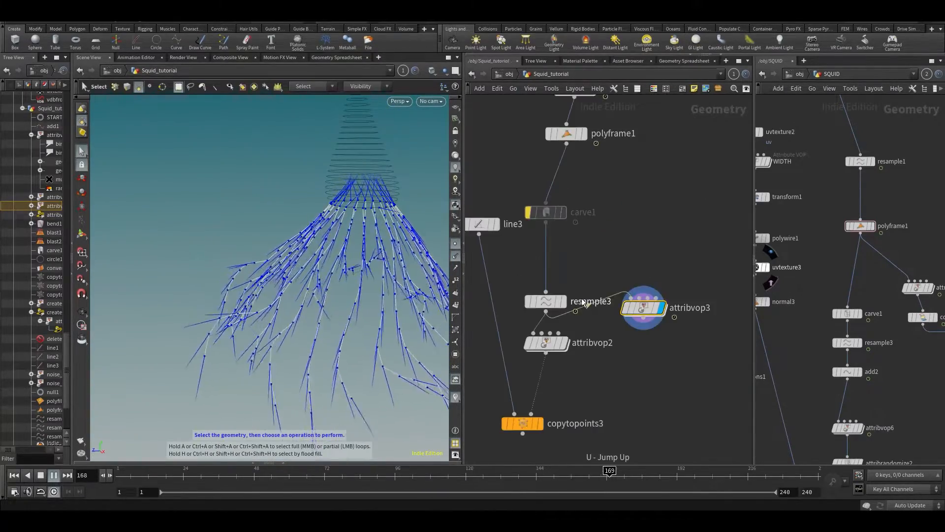
drag(643, 308, 627, 313)
double_click(669, 312)
text(create_p)
key(BackSpace)
text(tangent)
key(Return)
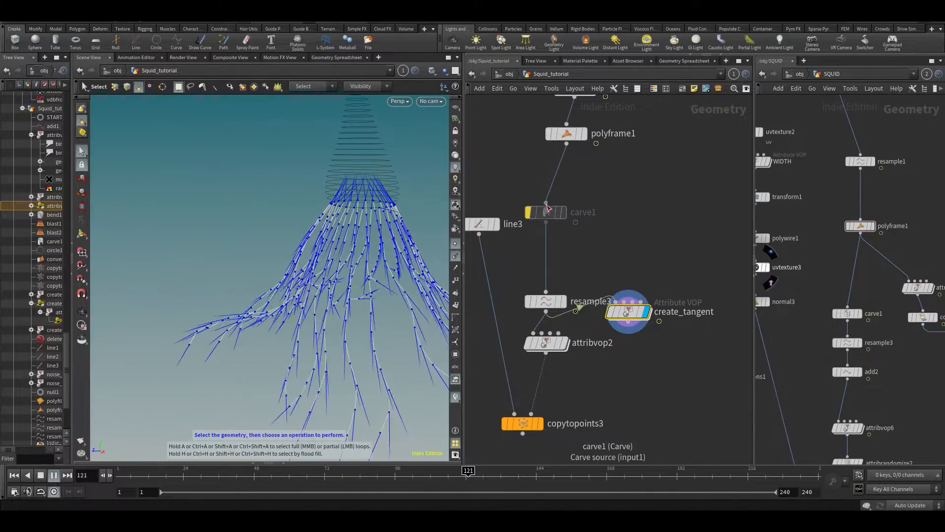
Re-enable the bypassed carve1 node and move the timeline to frame 84.
click(524, 191)
mouse_move(606, 170)
middle_down()
mouse_move(604, 148)
mouse_move(613, 189)
mouse_move(612, 170)
middle_up()
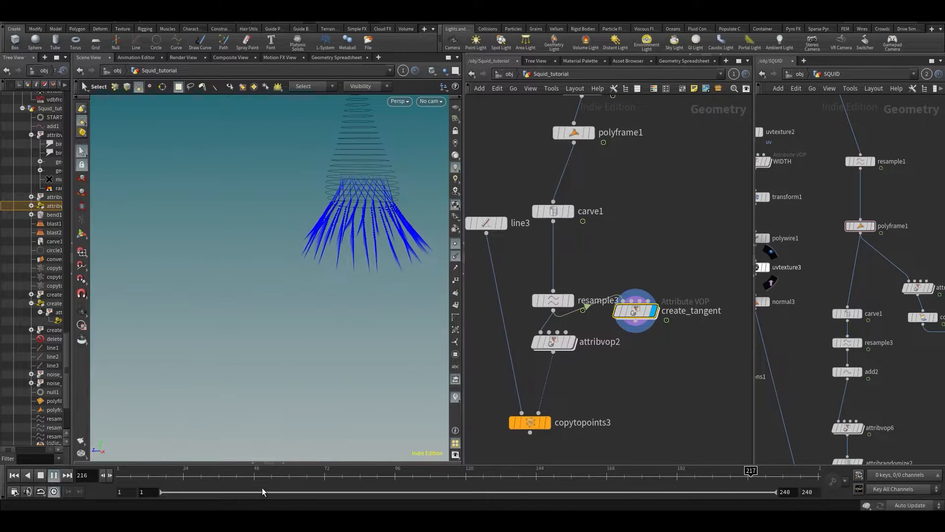
click(360, 473)
Open the node network inside create_tangent.
double_click(645, 314)
scroll(592, 327, down, 3)
middle_drag(592, 327, 788, 308)
scroll(684, 288, down, 2)
Try automatically laying out the VOP nodes inside create_tangent, undoing each attempt.
key(l)
key(ctrl+z)
middle_drag(668, 299, 642, 297)
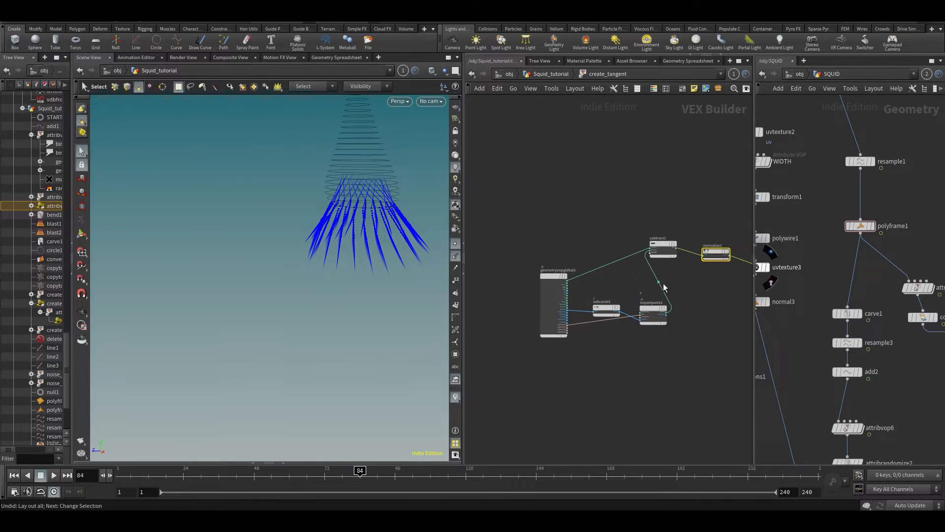
key(l)
key(ctrl+z)
drag(553, 200, 658, 356)
key(shift+l)
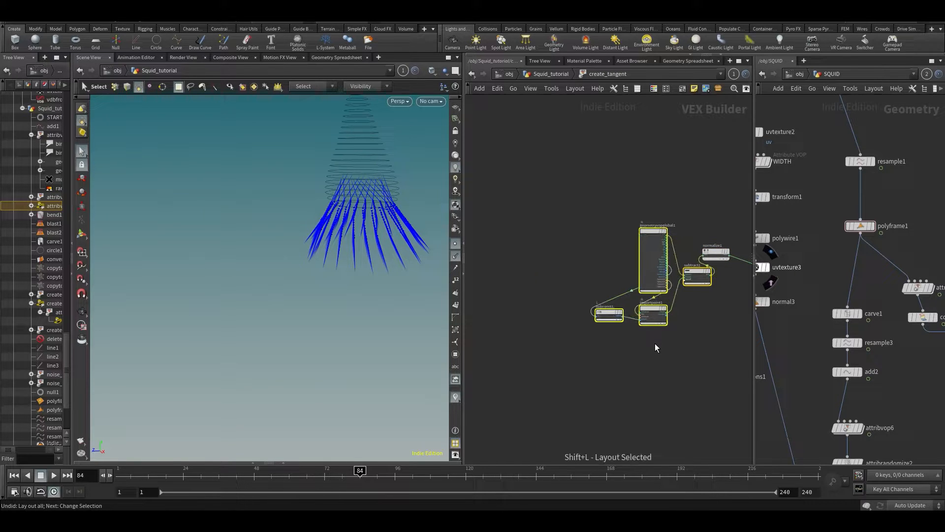
key(ctrl+z)
Maximize the create_tangent network pane and hide its parameter overlay.
scroll(654, 342, up, 2)
click(625, 339)
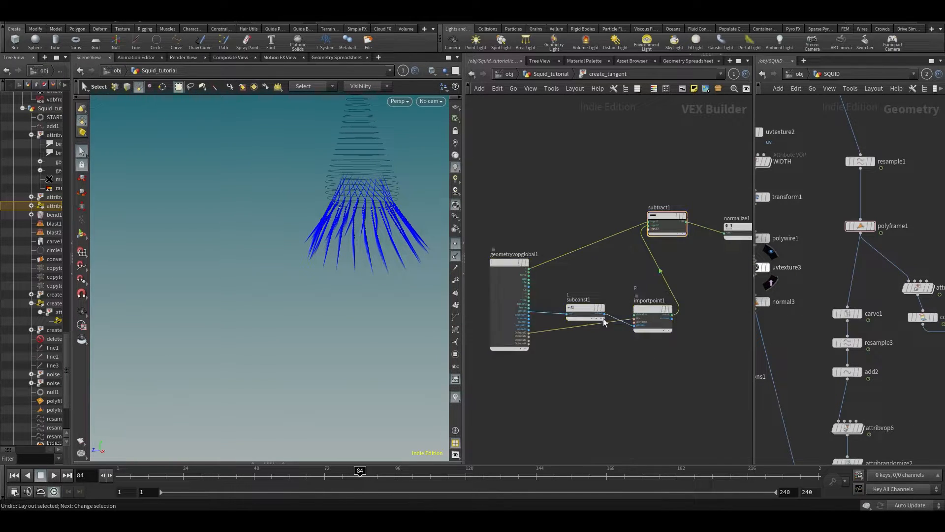
key(ctrl+b)
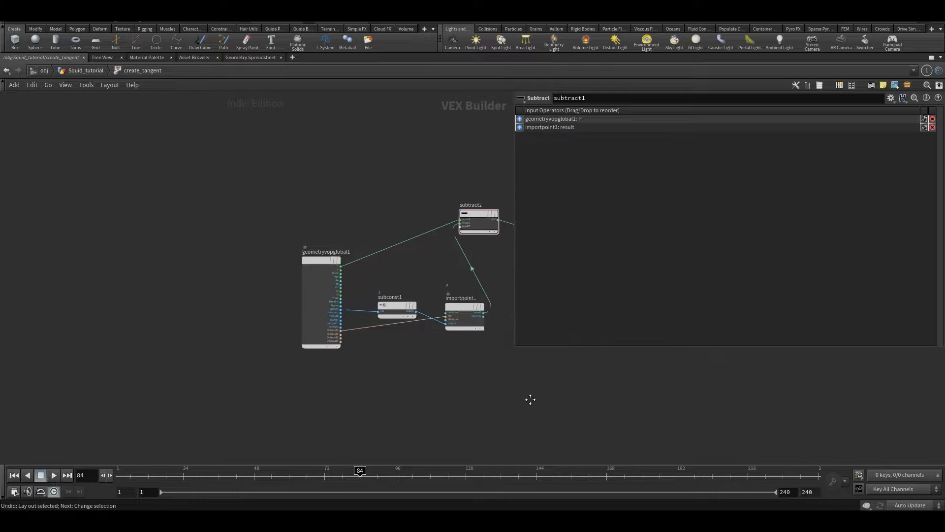
key(p)
Rearrange the create_tangent nodes by hand, spacing out subtract1, normalize1 and the output and moving the input nodes and importpoint1 for readable wires.
drag(619, 223, 675, 226)
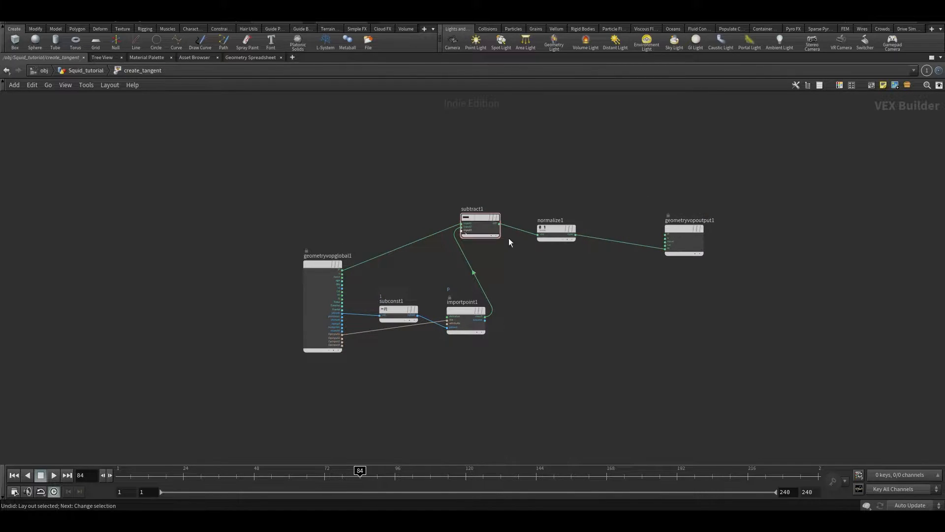
drag(565, 232, 605, 236)
drag(480, 218, 530, 241)
drag(258, 184, 480, 379)
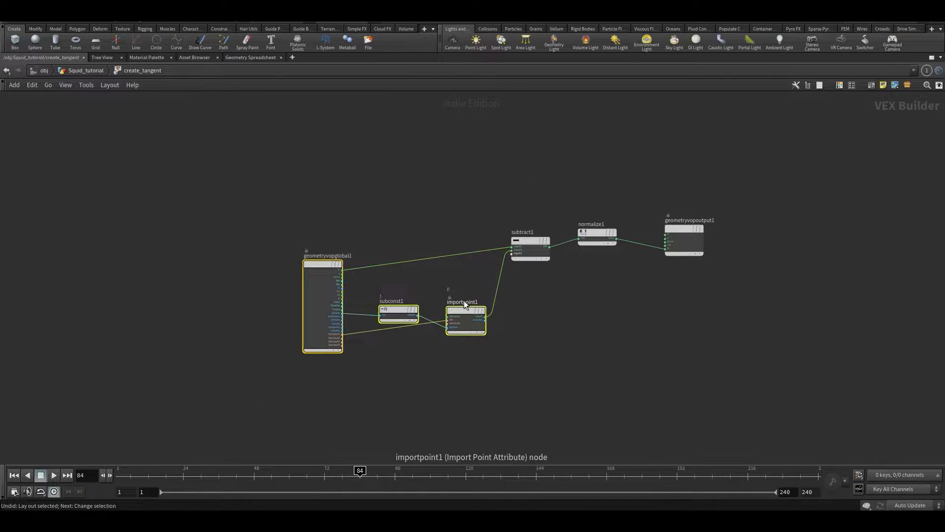
drag(464, 309, 452, 297)
click(590, 317)
middle_drag(590, 317, 563, 338)
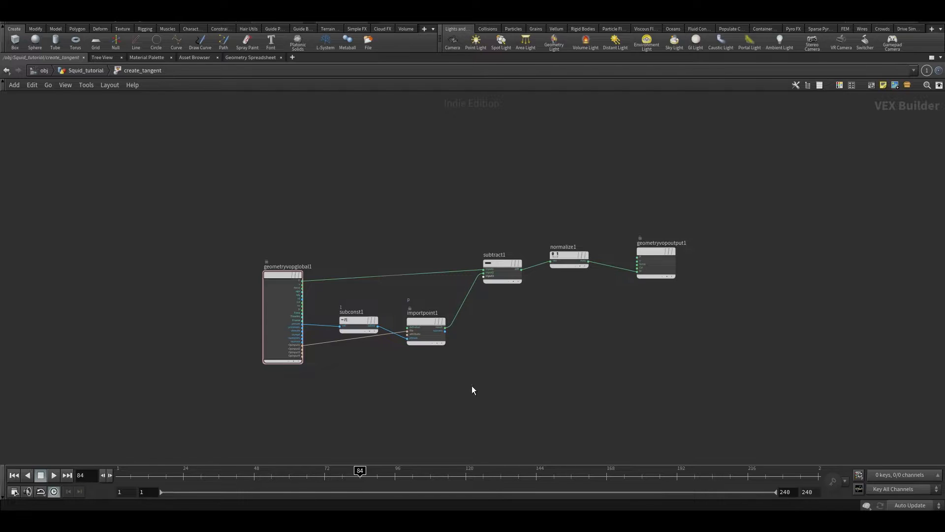
scroll(378, 312, down, 2)
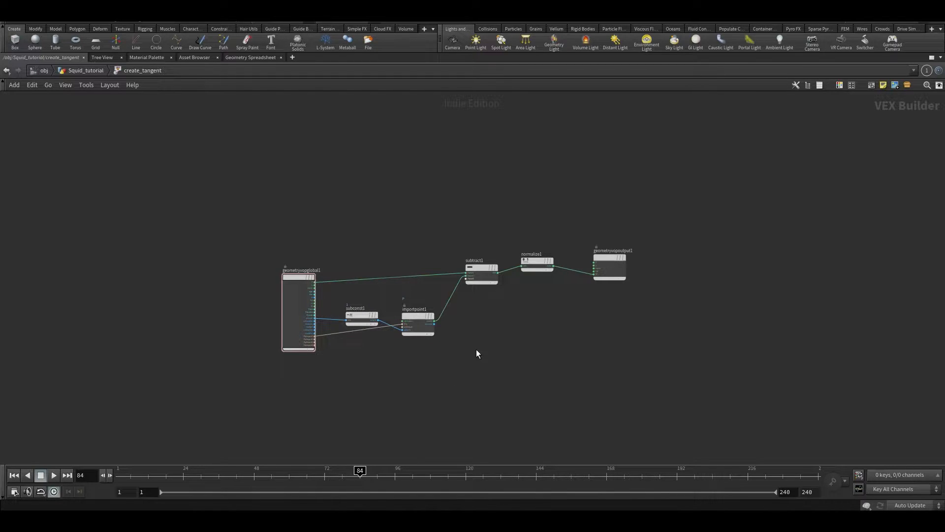
scroll(496, 329, up, 3)
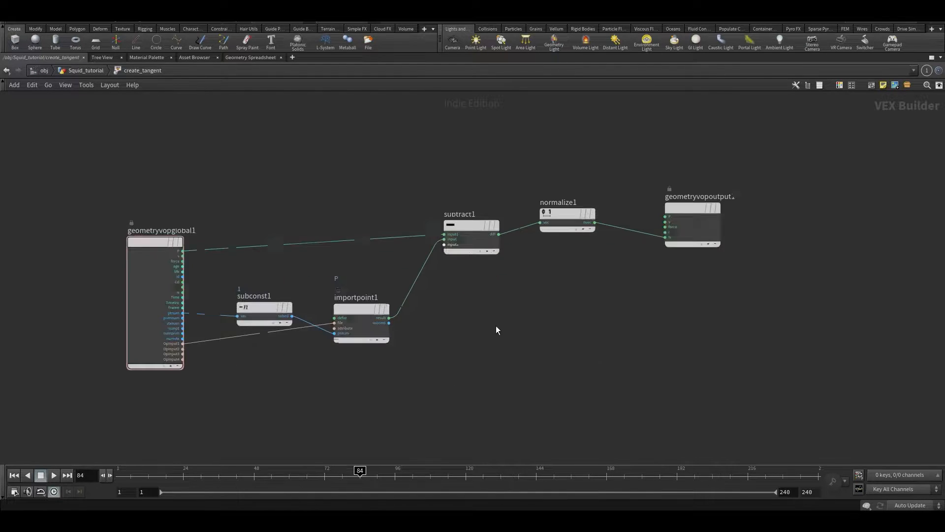
middle_drag(453, 373, 519, 349)
click(402, 293)
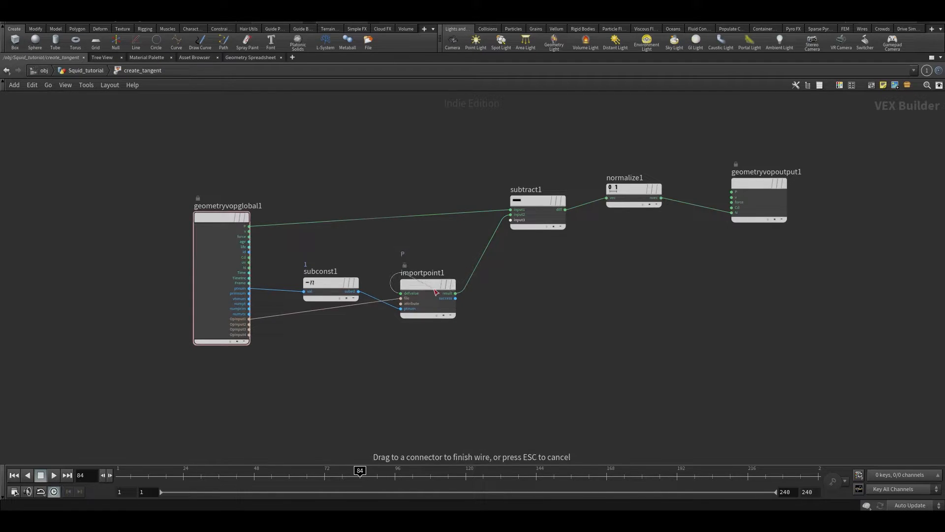
mouse_move(427, 284)
mouse_down()
mouse_move(448, 302)
mouse_move(432, 291)
mouse_move(438, 275)
mouse_up()
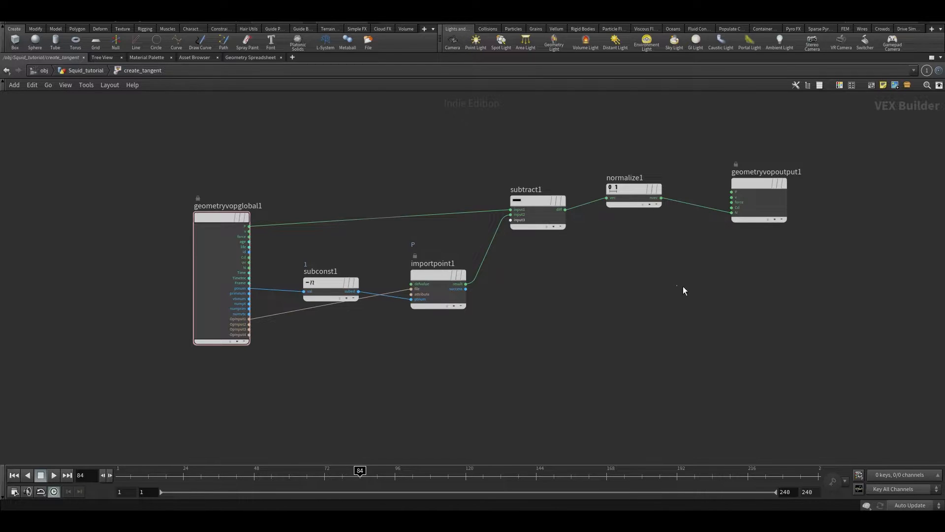
Return to the Squid_tutorial network in the split pane layout and move create_tangent slightly closer to resample3.
key(ctrl+b)
key(u)
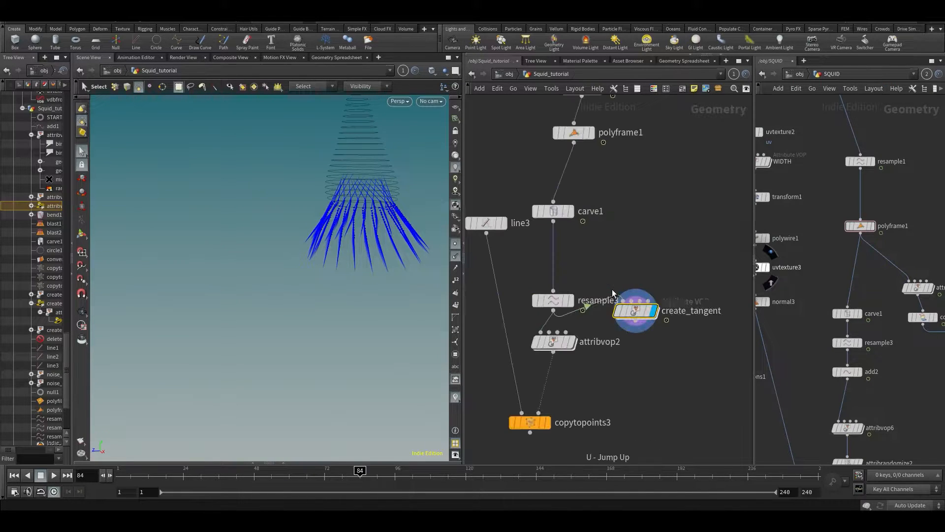
drag(664, 224, 551, 139)
middle_drag(633, 234, 625, 198)
drag(610, 196, 559, 128)
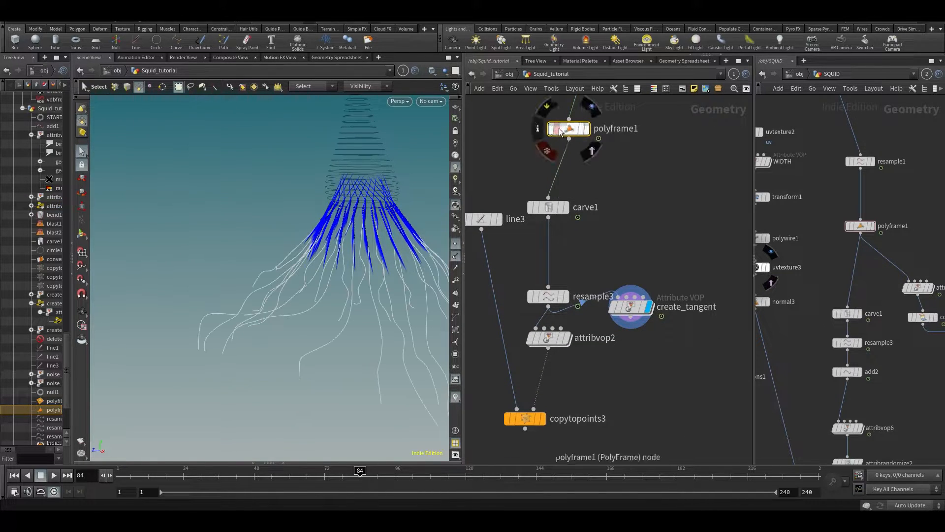
click(631, 306)
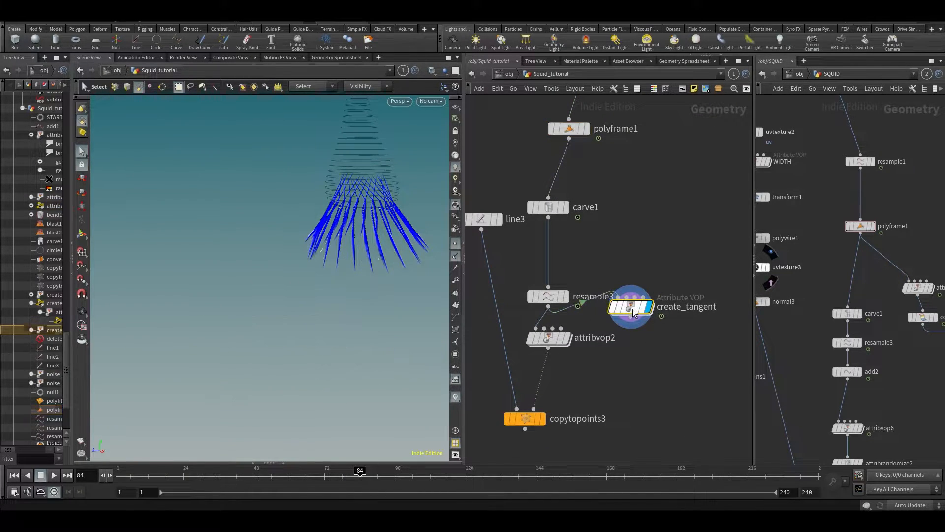
middle_drag(626, 221, 595, 231)
alt+middle_drag(277, 254, 180, 271)
alt+scroll(209, 253, up, 7)
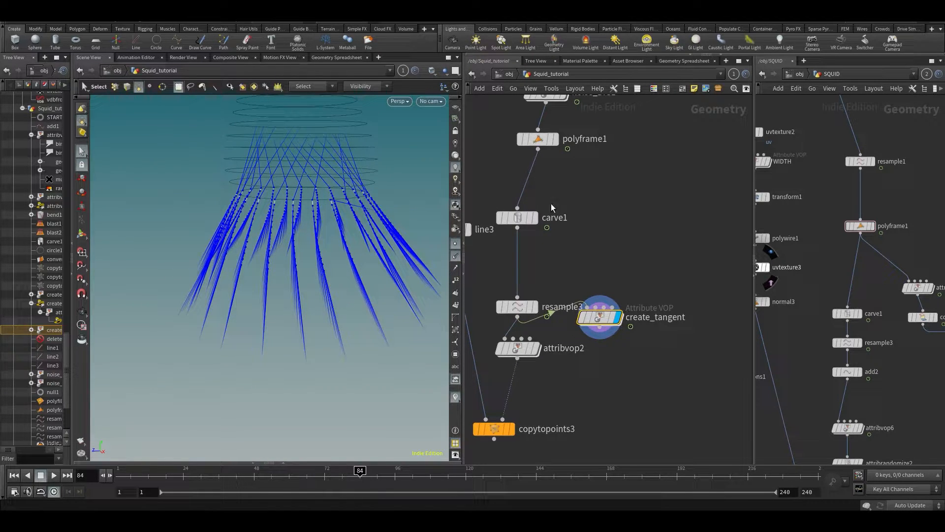
mouse_move(602, 321)
mouse_down()
mouse_move(588, 311)
mouse_move(589, 327)
mouse_up()
middle_drag(612, 242, 619, 232)
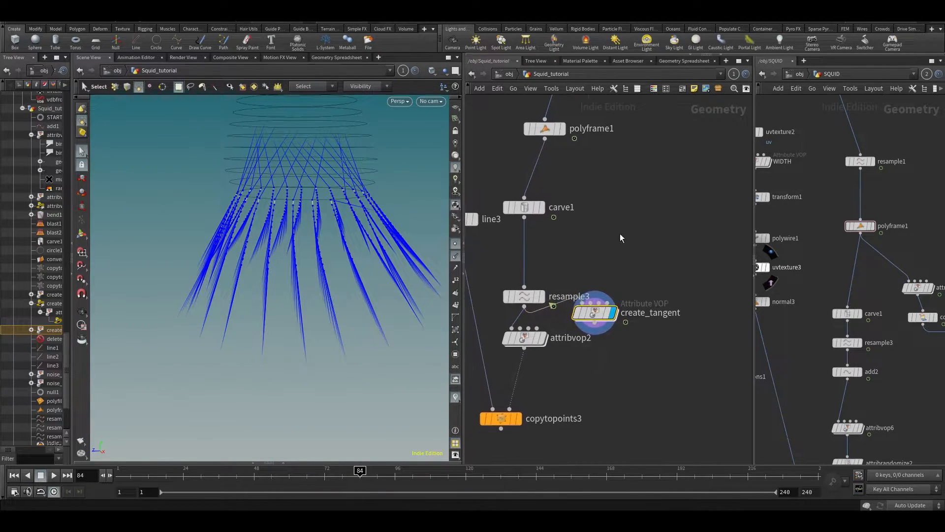
Turn off the display of points and point normals in the viewport and save the scene.
alt+middle_drag(377, 306, 398, 214)
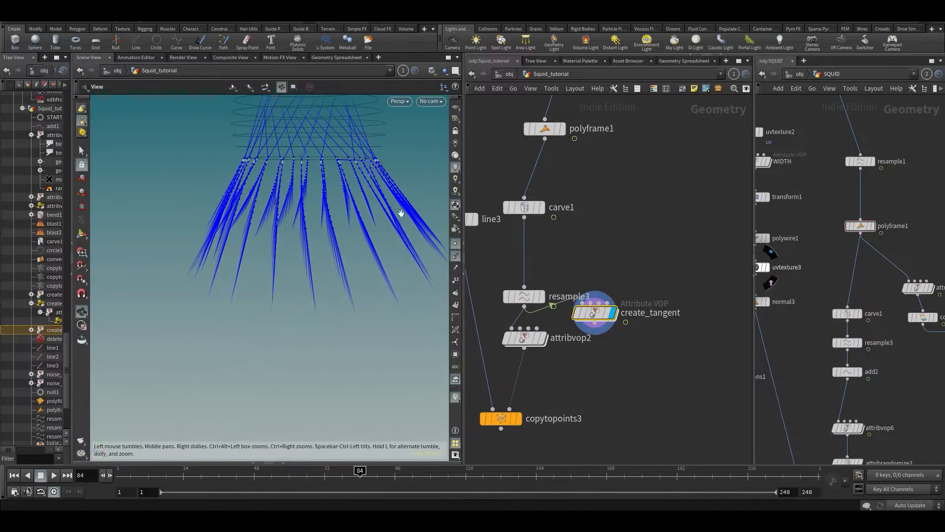
click(457, 255)
click(455, 245)
alt+middle_drag(293, 207, 285, 241)
key(ctrl+s)
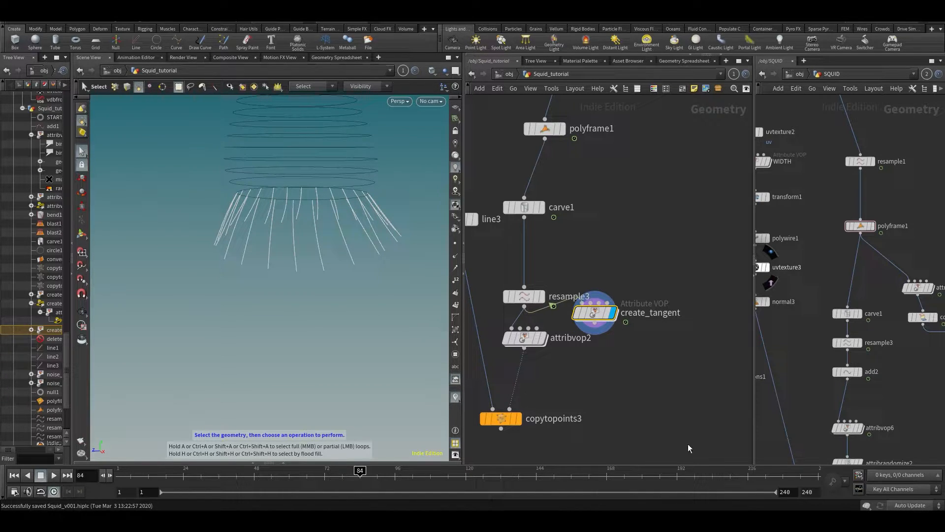
Display copytopoints3 and set the direction of line3 to 0, 0, 1.
middle_drag(686, 439, 745, 401)
click(577, 380)
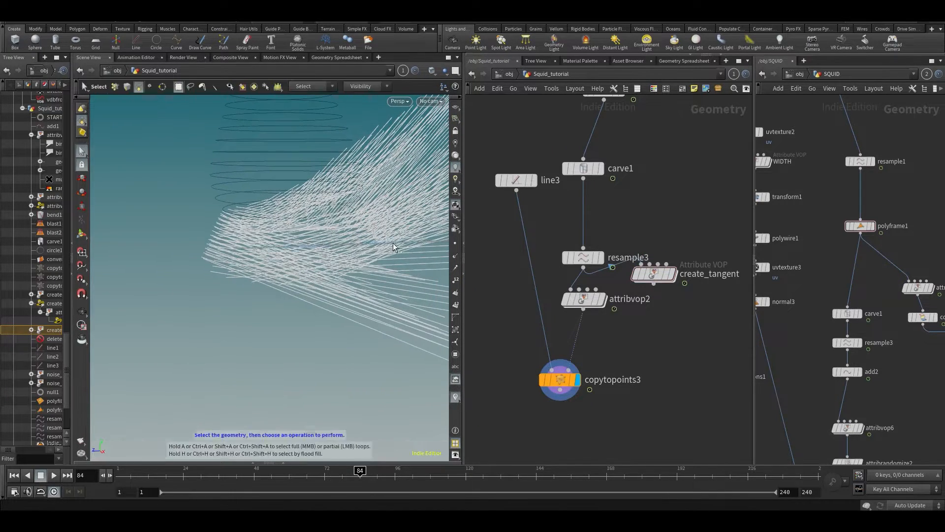
click(514, 180)
key(p)
click(643, 139)
text(0)
key(Tab)
text(1)
key(Return)
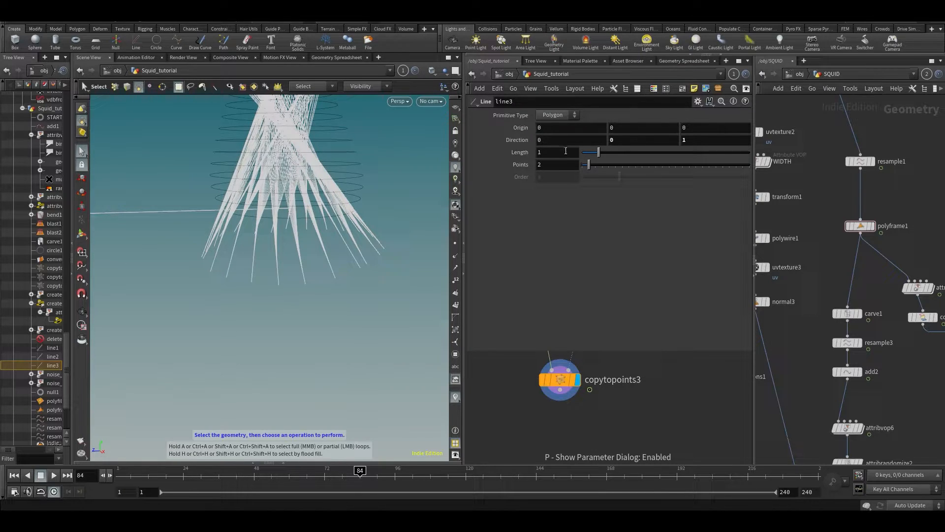
Set the length of line3 to 0.1 and save the scene.
text(.1)
key(Return)
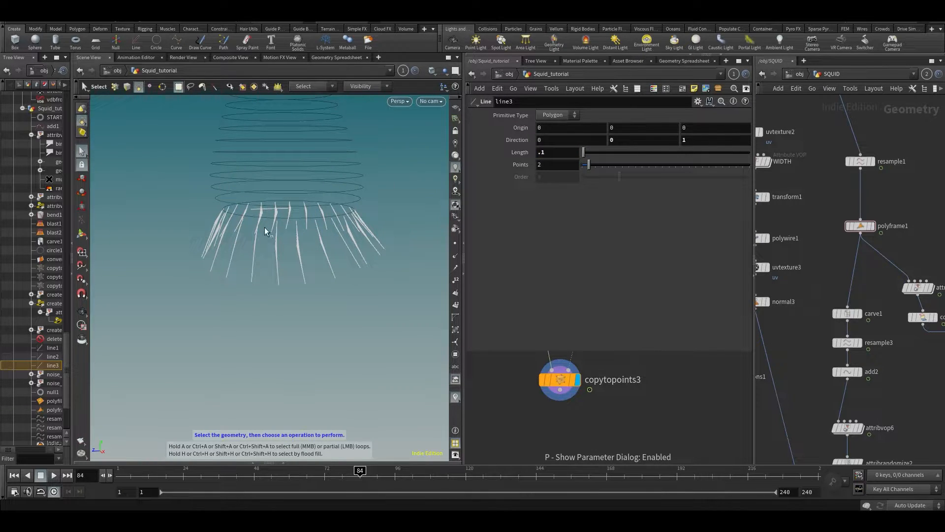
key(Escape)
alt+drag(289, 230, 276, 236)
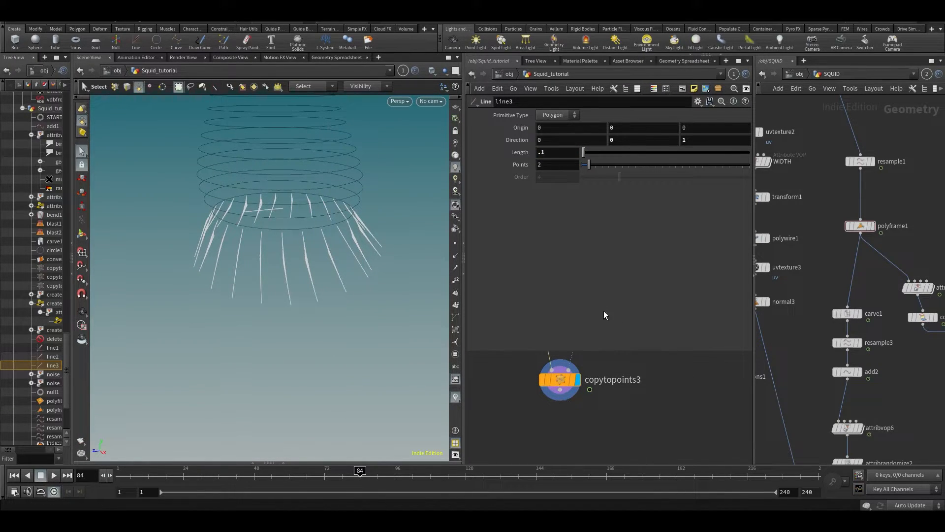
key(ctrl+s)
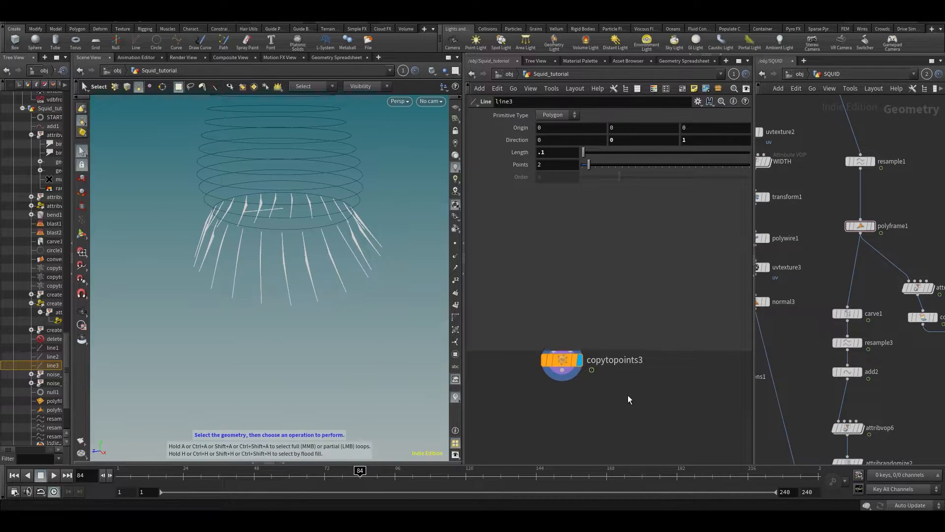
Examine the settings of attribrandomize2 in the reference SQUID network.
scroll(610, 436, down, 1)
alt+drag(364, 322, 333, 314)
middle_drag(877, 461, 873, 388)
key(p)
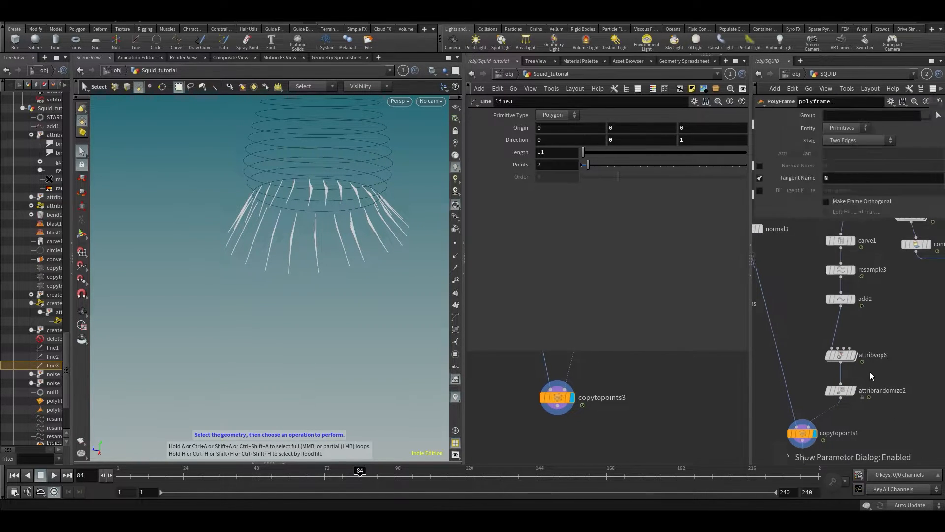
click(848, 391)
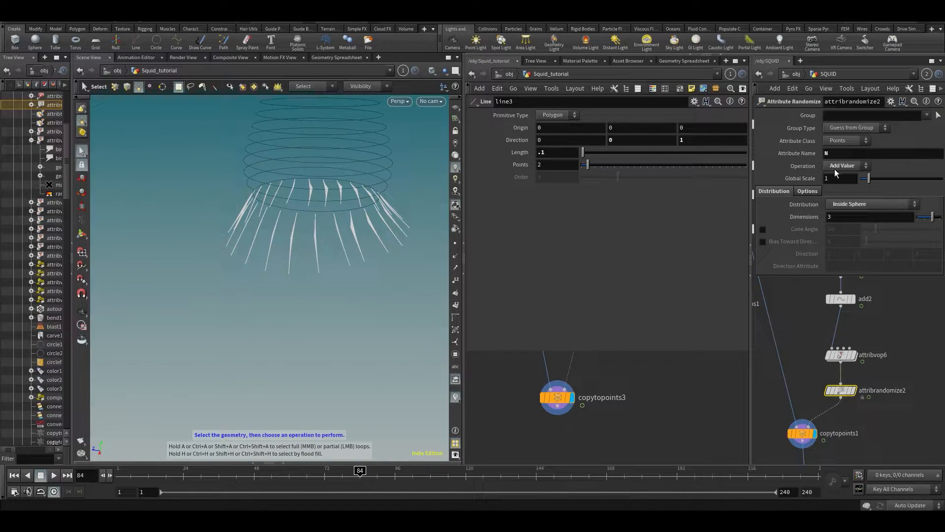
Insert an Attribute Randomize node between attribvop2 and copytopoints3.
middle_drag(649, 368, 658, 414)
mouse_move(603, 404)
middle_down()
mouse_move(631, 406)
mouse_move(617, 413)
middle_up()
key(Tab)
text(aran)
key(Return)
click(616, 412)
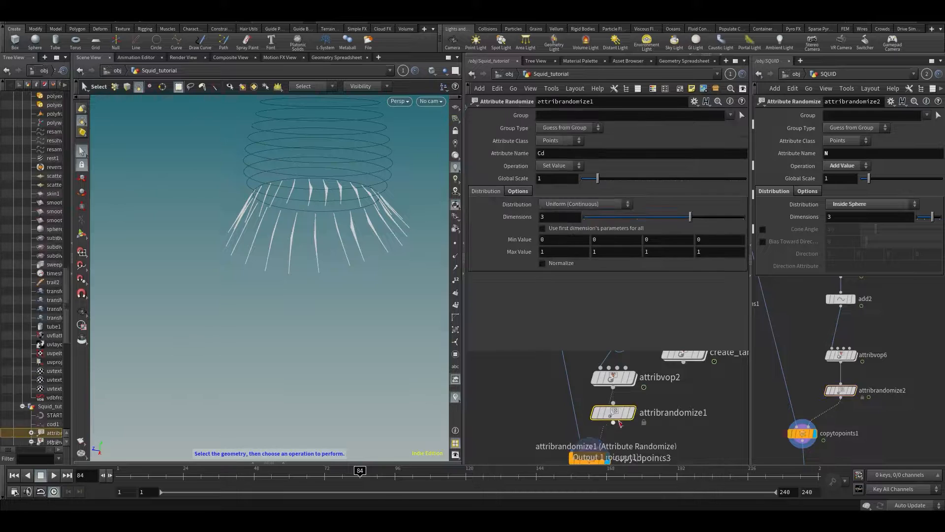
drag(617, 413, 606, 424)
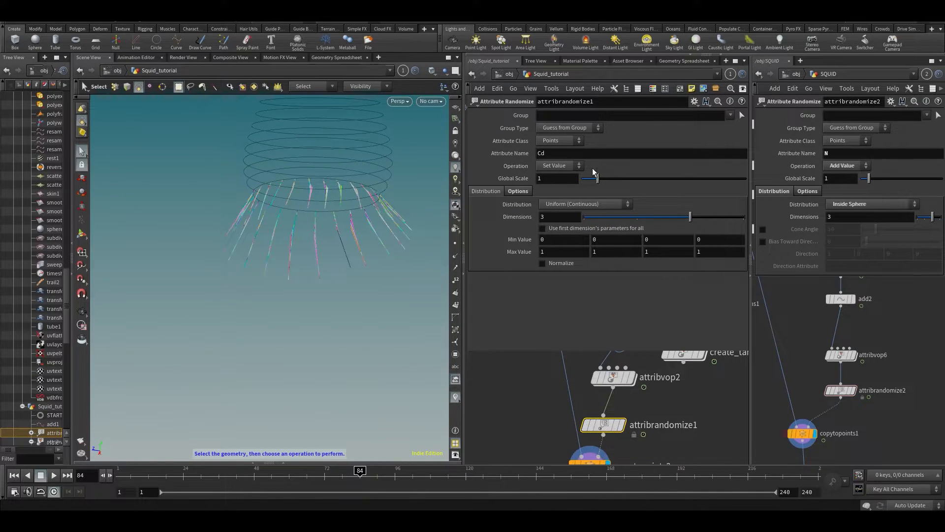
Set the attribute name of attribrandomize1 to N and inspect the copied lines up close.
text(N)
key(Return)
mouse_move(304, 255)
alt+mouse_down()
mouse_move(313, 258)
mouse_move(312, 246)
alt+mouse_up()
click(555, 207)
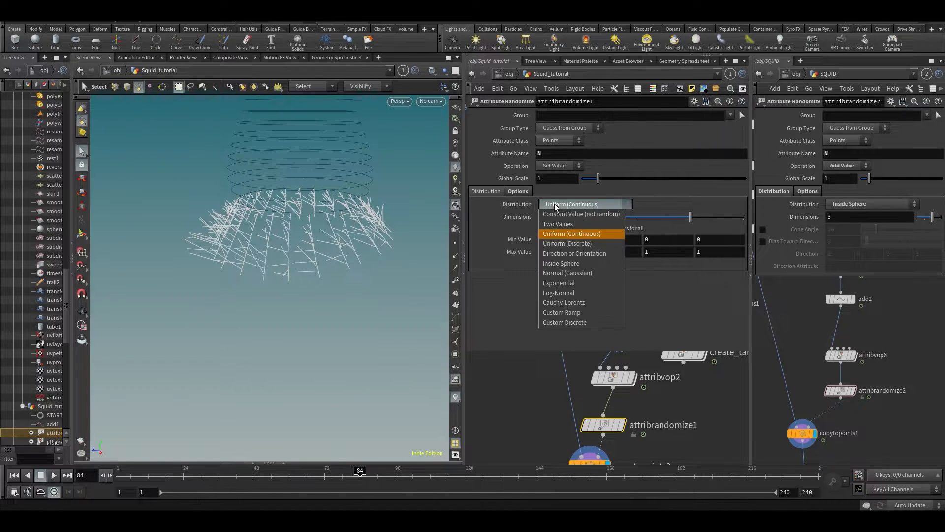
click(397, 248)
scroll(329, 250, up, 5)
alt+drag(328, 250, 300, 227)
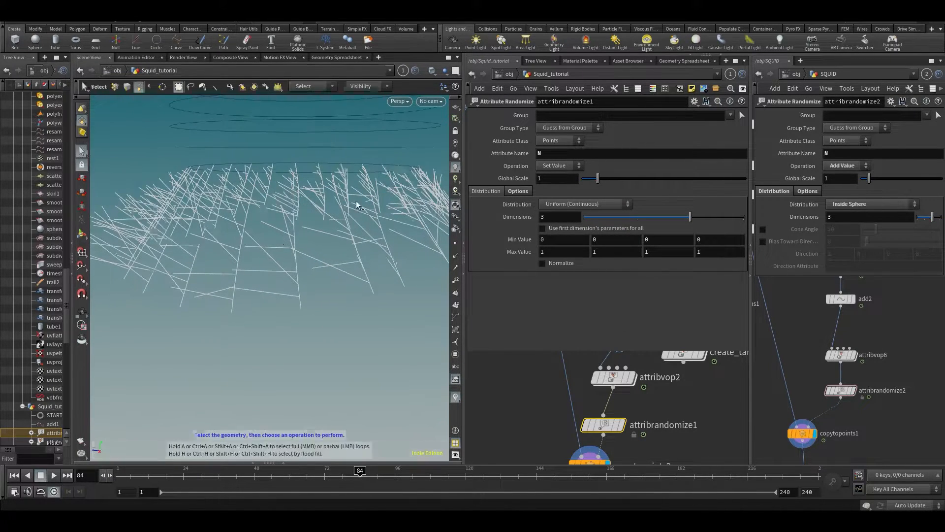
Set the distribution of attribrandomize1 to Inside Sphere and its operation to Add Value.
click(550, 207)
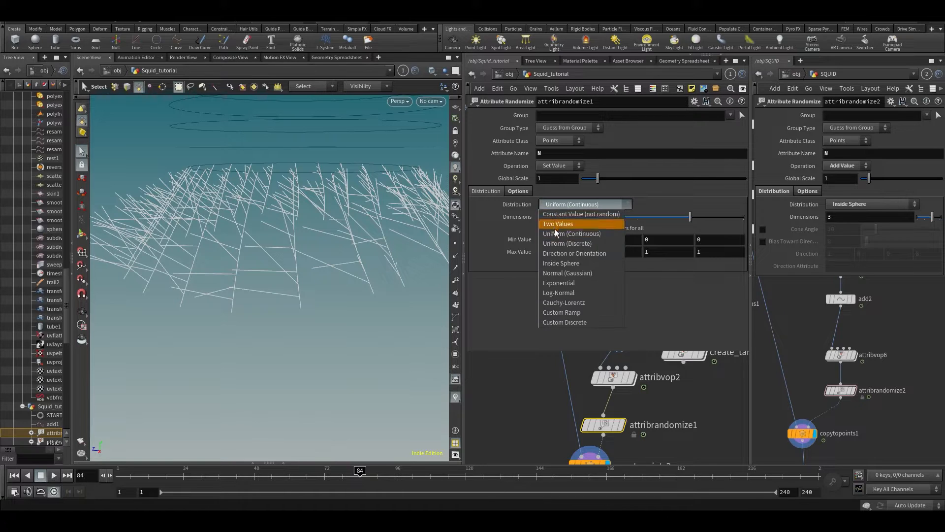
click(551, 263)
alt+drag(312, 241, 315, 248)
click(565, 170)
click(556, 177)
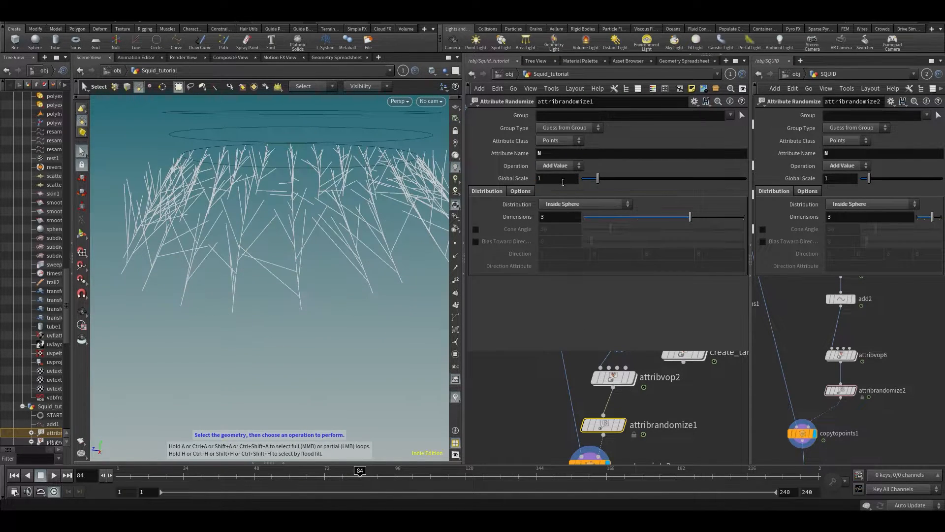
Examine the network inside attribvop2, the copied lines and the settings of attribrandomize1.
mouse_move(327, 317)
alt+mouse_down()
mouse_move(317, 297)
mouse_move(316, 326)
mouse_move(313, 319)
alt+mouse_up()
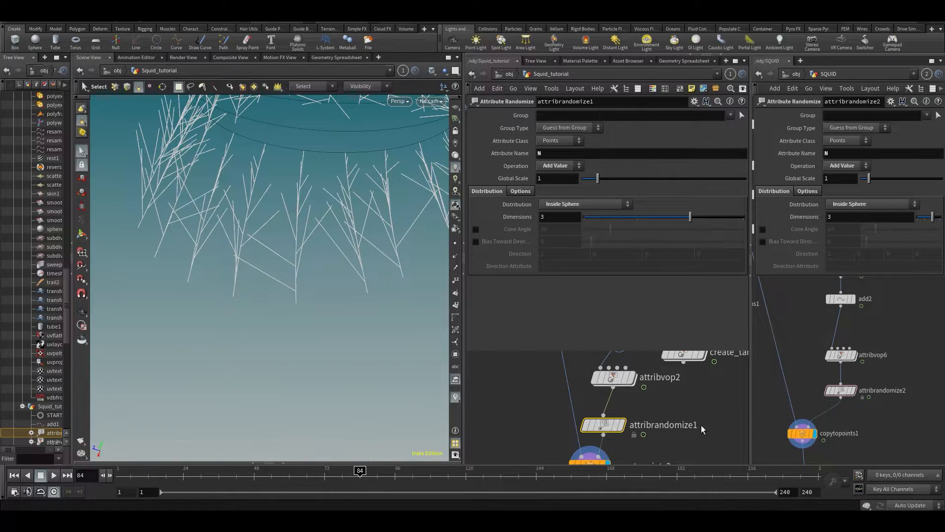
scroll(694, 426, down, 3)
double_click(625, 401)
middle_drag(634, 404, 604, 476)
scroll(667, 438, down, 2)
middle_drag(652, 368, 662, 400)
scroll(664, 430, up, 2)
key(u)
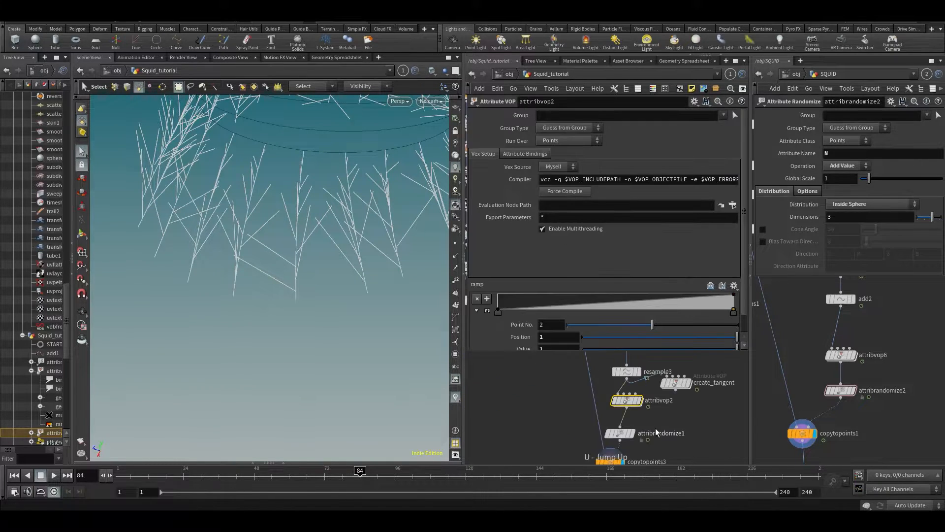
ctrl+drag(611, 399, 613, 419)
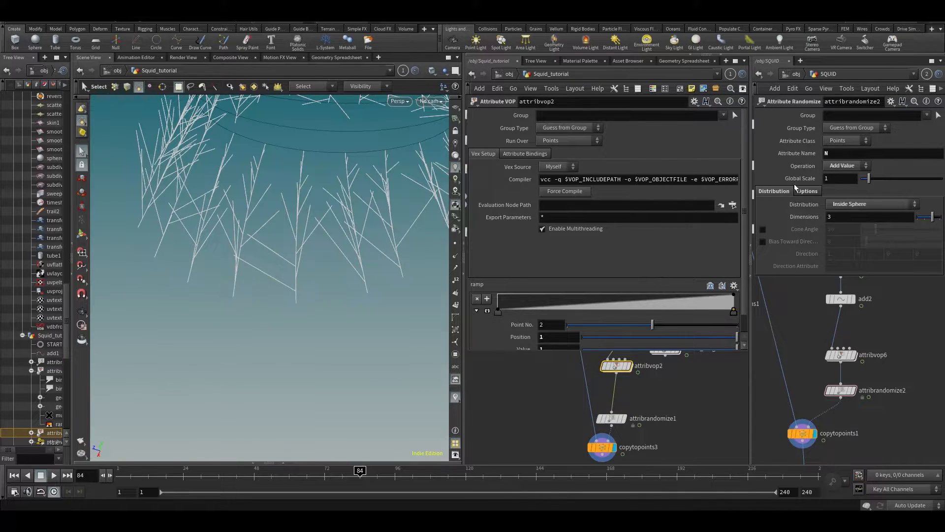
click(611, 419)
middle_drag(673, 406, 670, 420)
Insert an Attribute Wrangle between attribvop2 and attribrandomize1 with the VEXpression v@N *= -1;.
key(Tab)
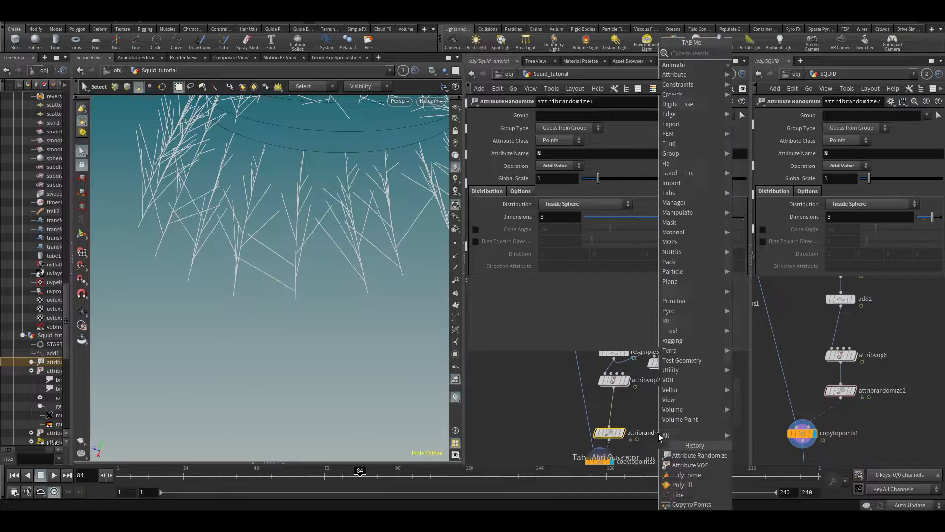
click(643, 403)
key(Tab)
text(aw)
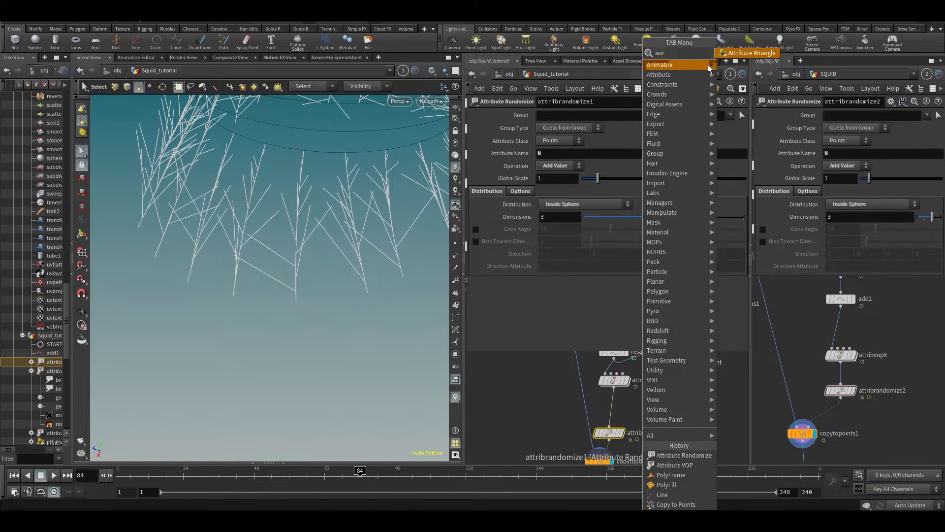
click(748, 56)
click(613, 407)
double_click(613, 408)
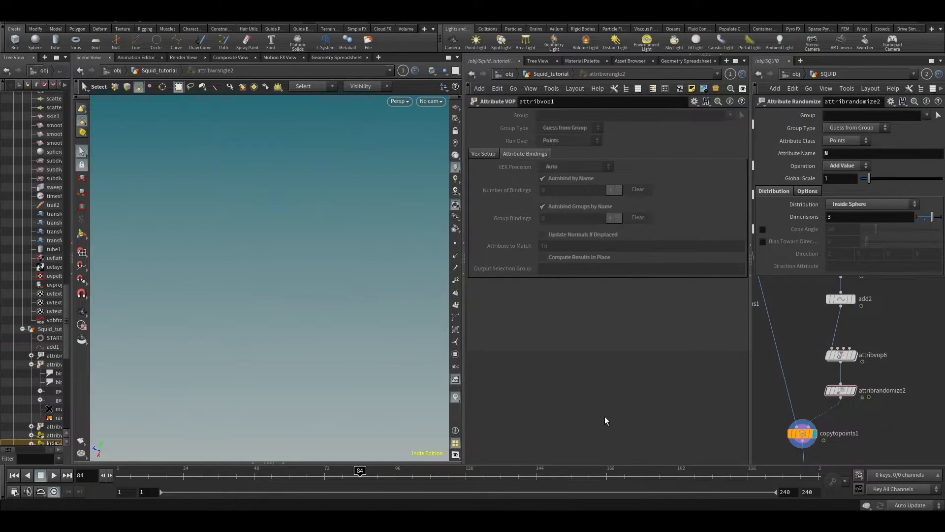
key(u)
click(620, 411)
drag(621, 407, 615, 410)
click(577, 206)
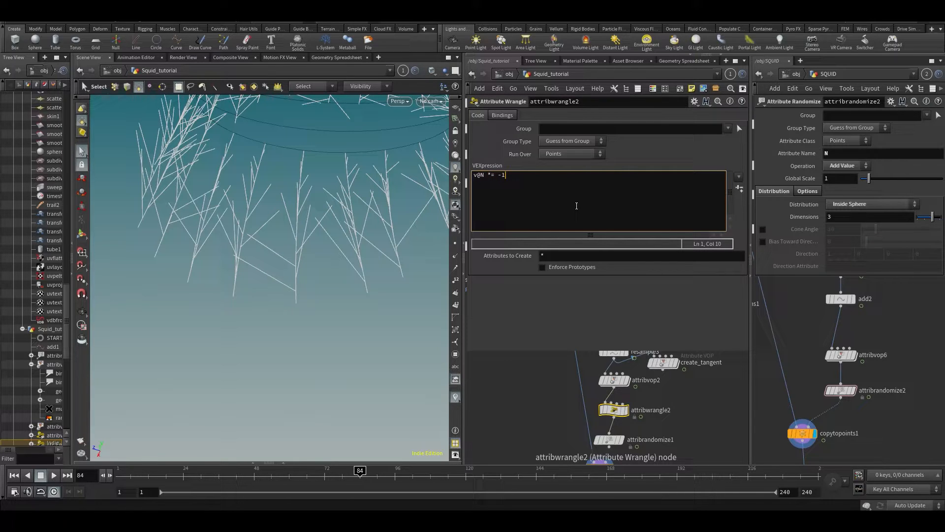
key(ctrl+Return)
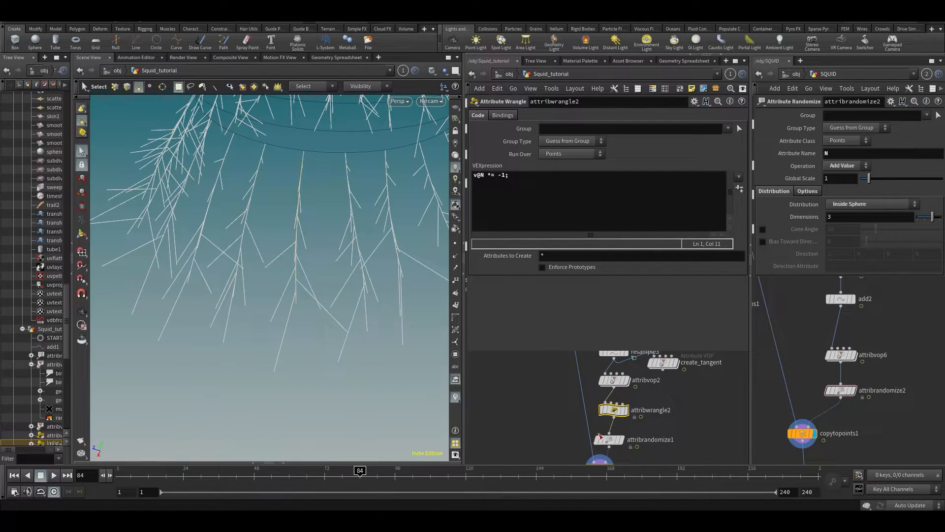
Reverse the ramp of attribvop2 so it falls from 1 at the start to 0 at the end, and save the scene.
click(614, 380)
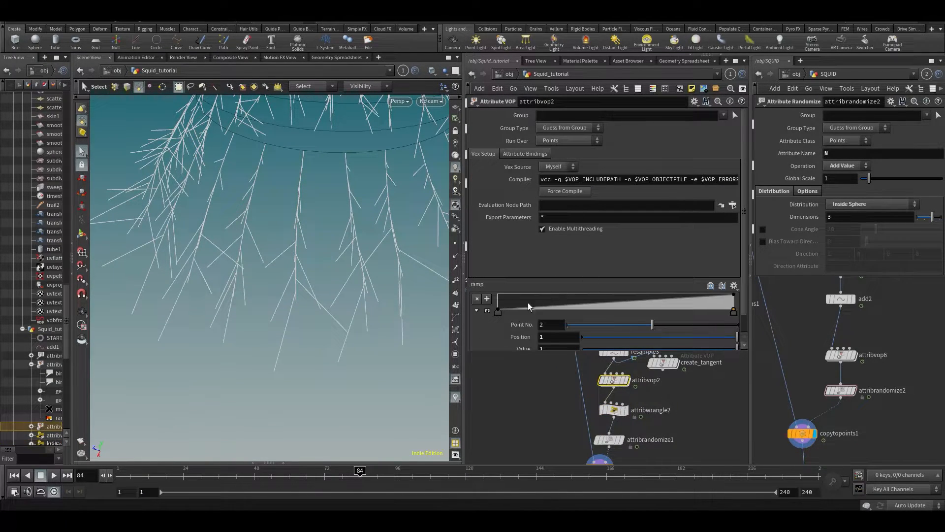
drag(497, 309, 489, 291)
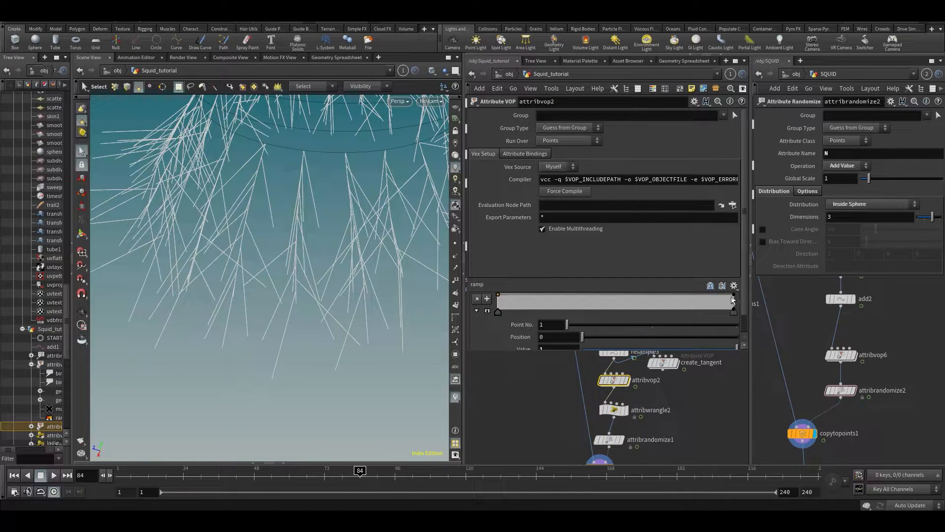
drag(732, 298, 737, 314)
key(ctrl+z)
alt+drag(320, 216, 340, 213)
middle_drag(665, 410, 662, 389)
key(ctrl+s)
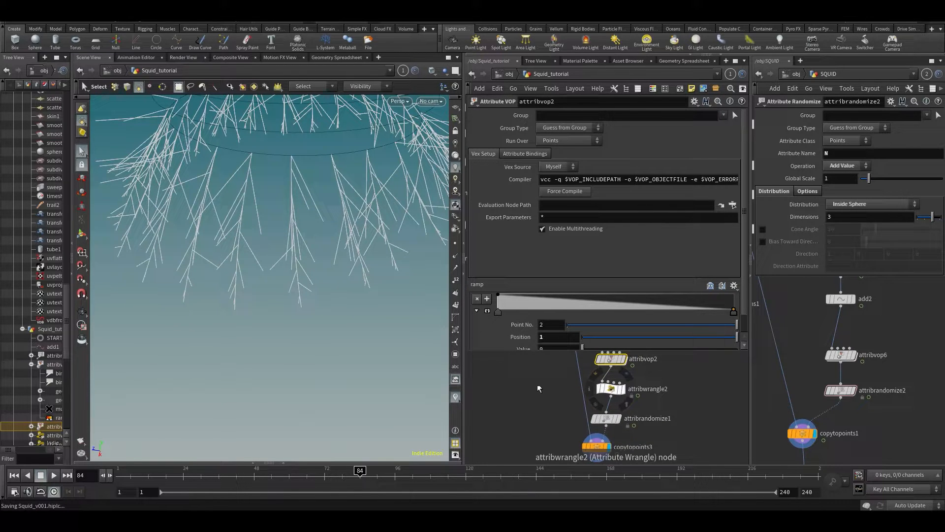
Inside attribvop2, insert a Multiply node between ramp1 and the pscale bind node bind2.
alt+drag(275, 238, 296, 242)
mouse_move(535, 393)
middle_down()
mouse_move(528, 435)
mouse_move(519, 395)
middle_up()
double_click(595, 401)
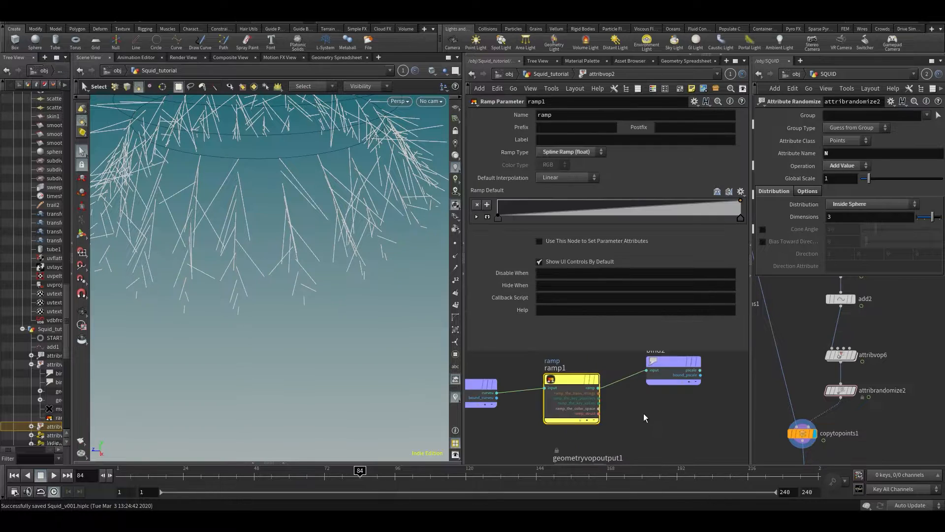
middle_drag(644, 415, 610, 438)
drag(629, 388, 670, 402)
key(Tab)
text(mul)
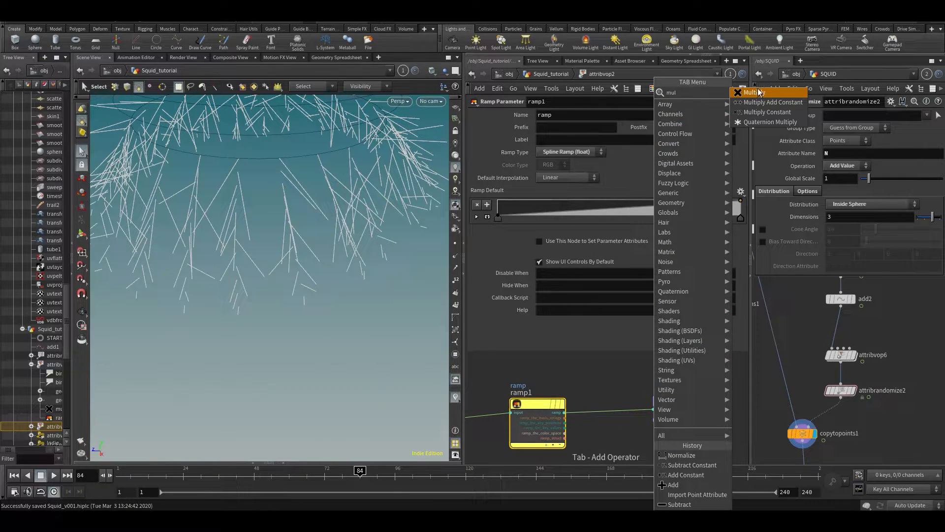
click(758, 93)
click(603, 410)
drag(604, 410, 612, 421)
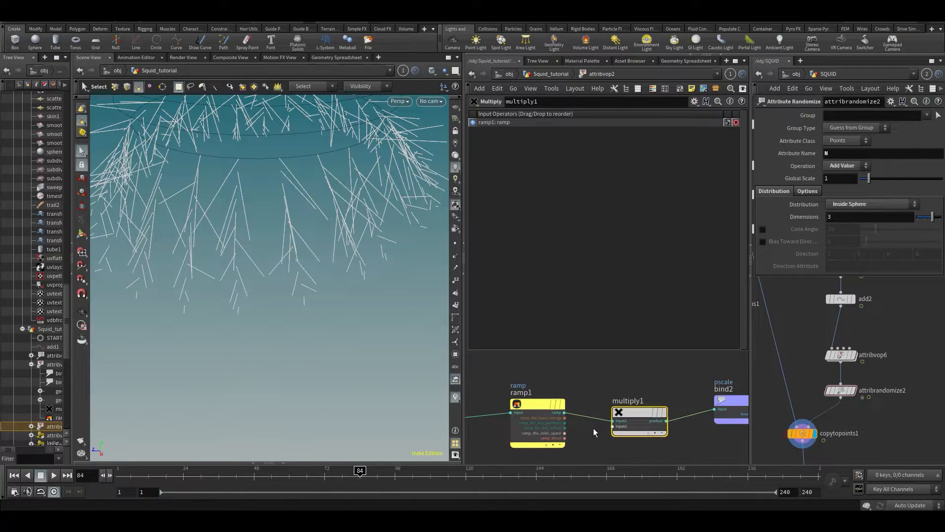
Promote the second input of multiply1 to a parameter, set Input Number 2 on attribvop2 to 0.595, and save the scene.
right_click(619, 427)
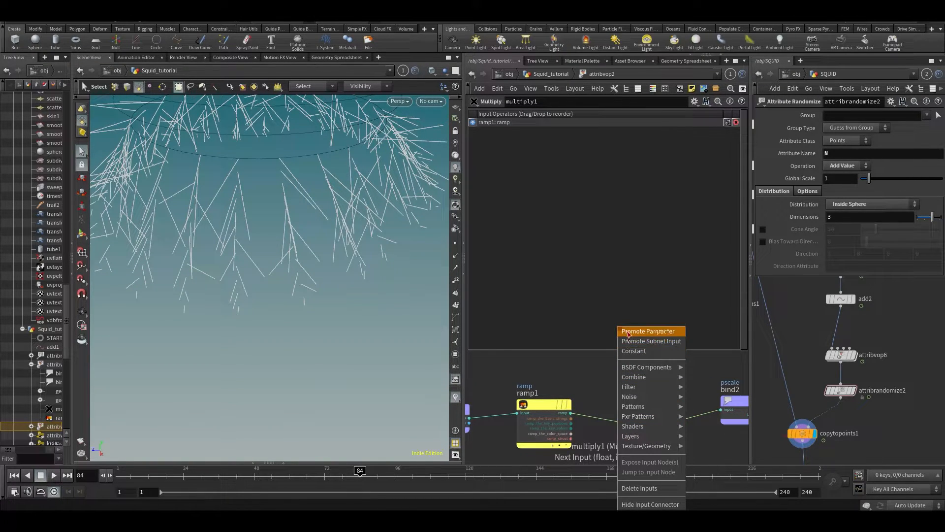
click(633, 331)
key(u)
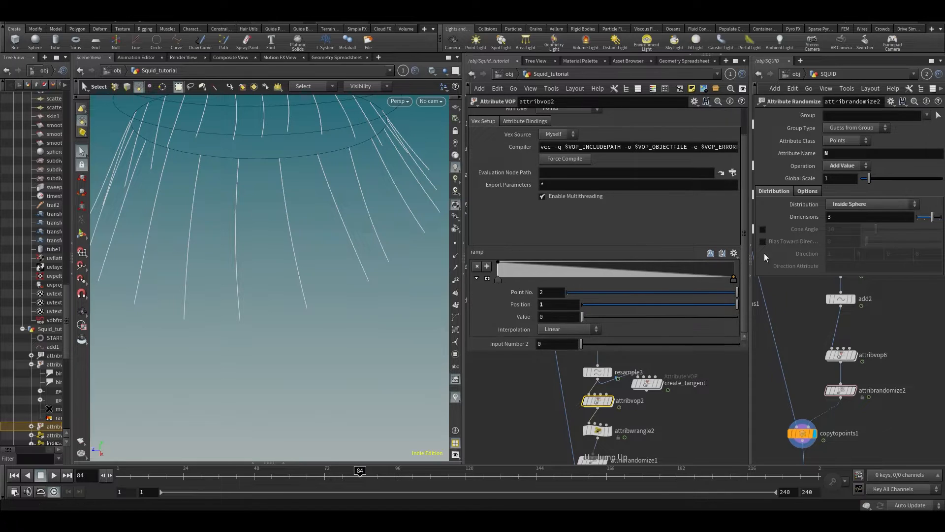
drag(587, 341, 674, 344)
alt+drag(372, 235, 327, 253)
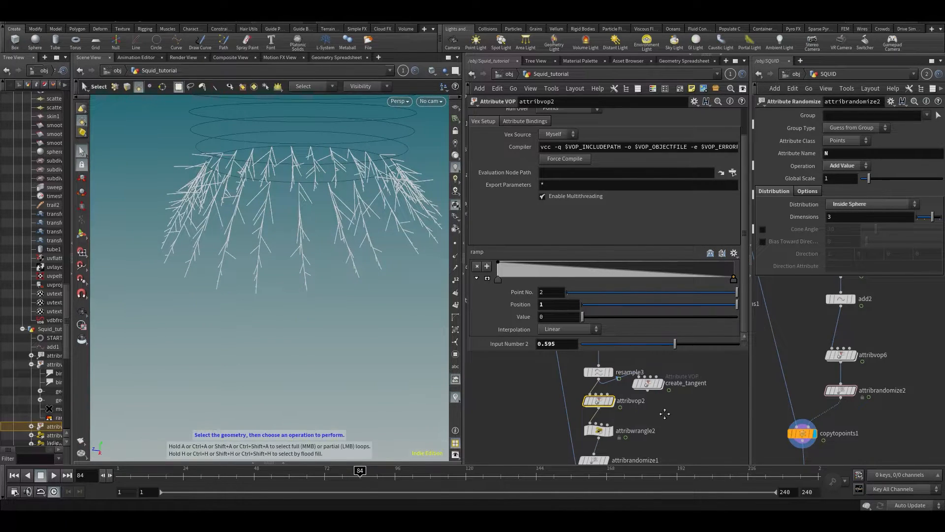
middle_drag(667, 427, 671, 411)
key(ctrl+s)
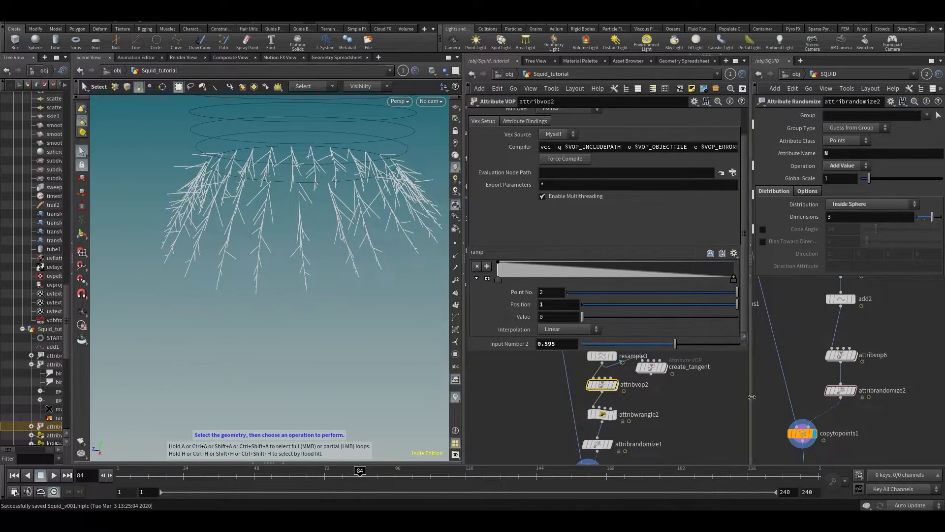
Hide the parameter display in both networks and move line3 away from the carve and resample chain.
key(p)
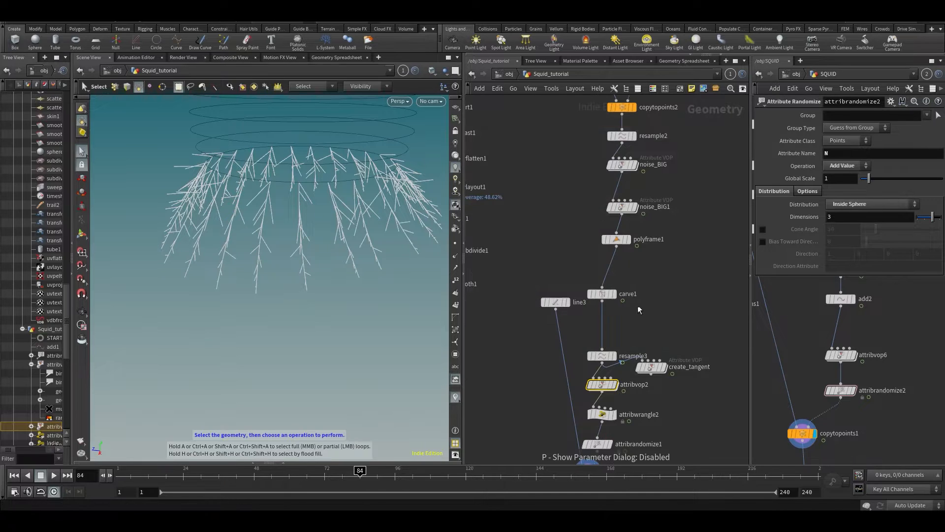
drag(543, 309, 511, 340)
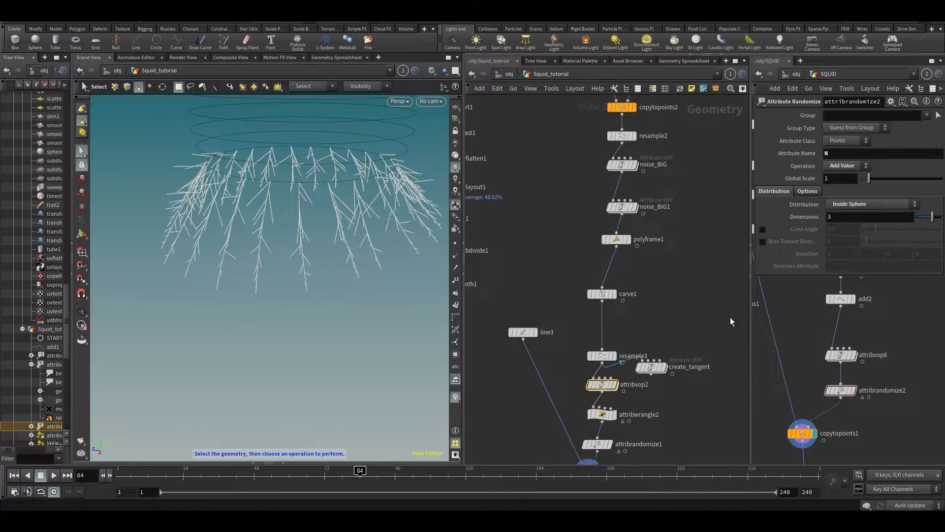
key(p)
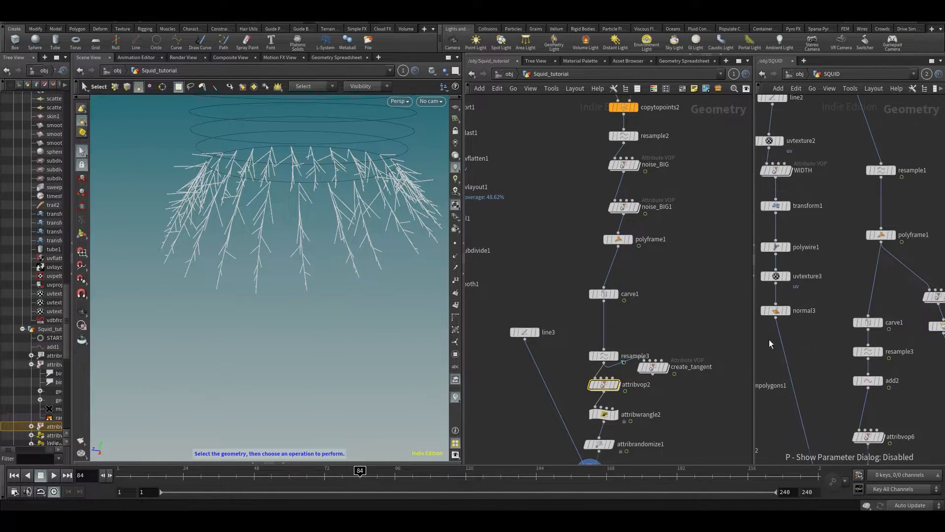
middle_drag(835, 300, 863, 353)
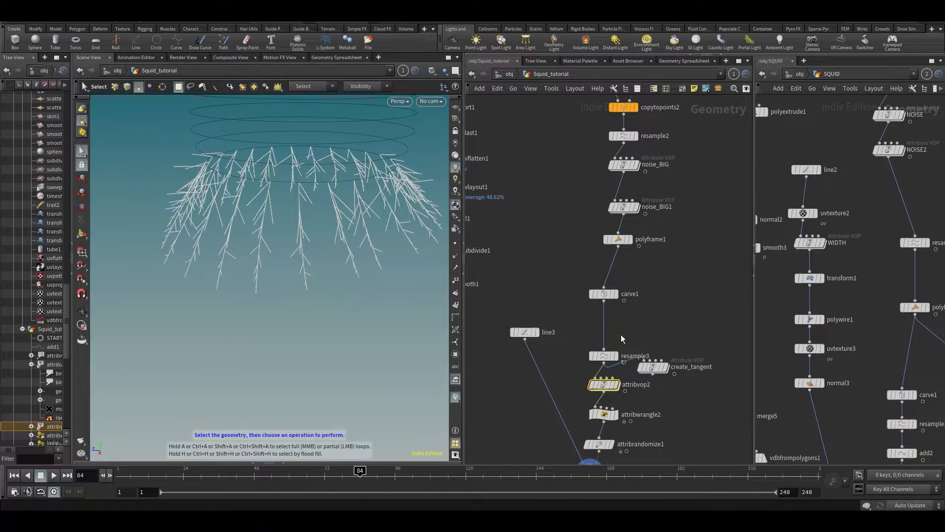
middle_drag(567, 323, 568, 264)
scroll(531, 272, up, 1)
drag(529, 274, 520, 274)
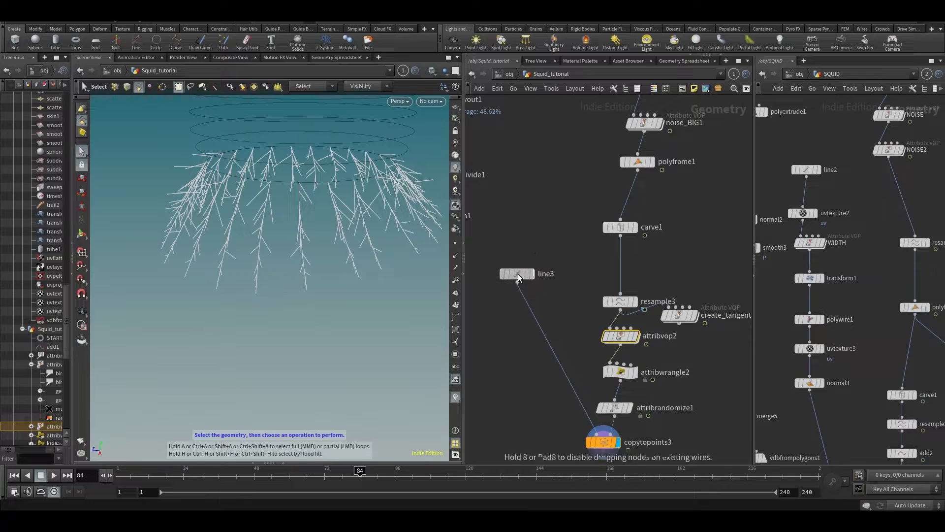
Highlight the reference chain from line2 to normal3 for comparison with line3, and save the tutorial scene.
drag(782, 310, 834, 428)
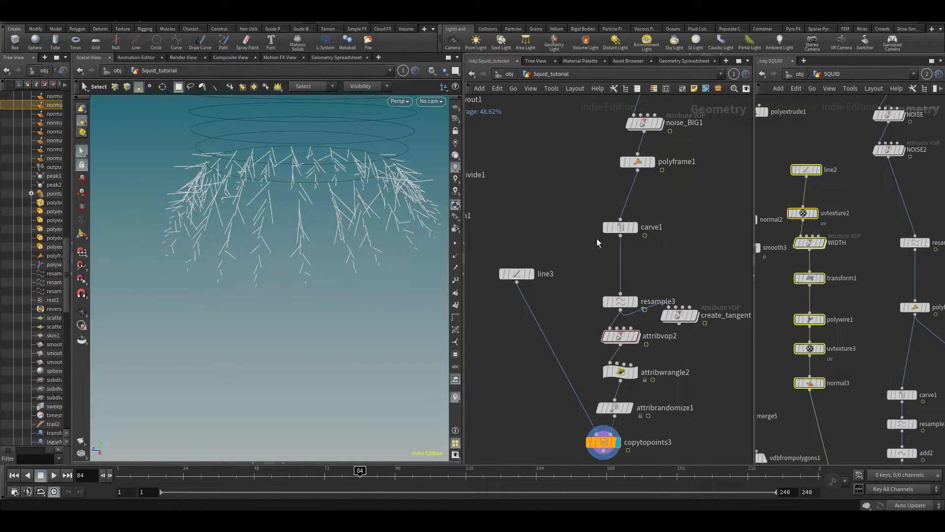
click(514, 274)
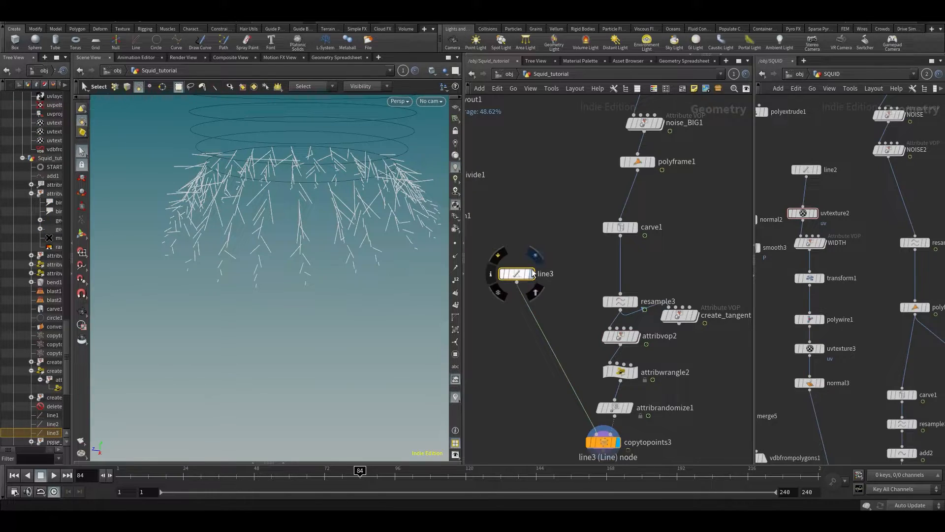
click(529, 225)
middle_drag(529, 225, 543, 204)
key(ctrl+s)
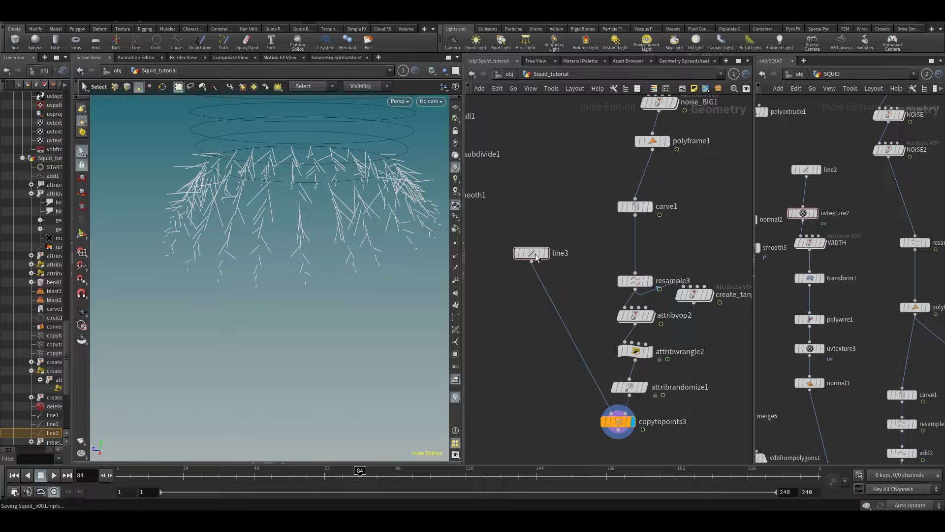
Move line3 farther up from copytopoints3, display its output and frame the line in the viewport.
drag(535, 253, 506, 246)
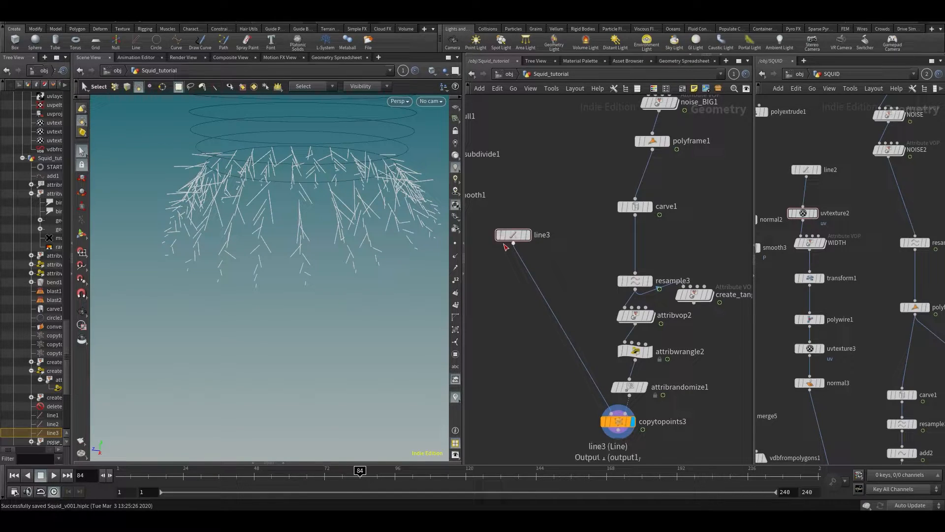
click(527, 234)
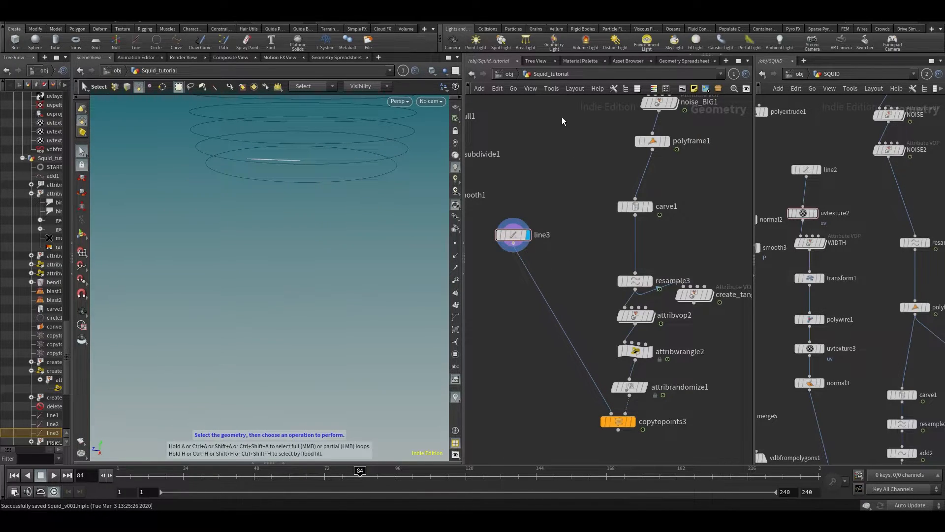
scroll(585, 296, down, 5)
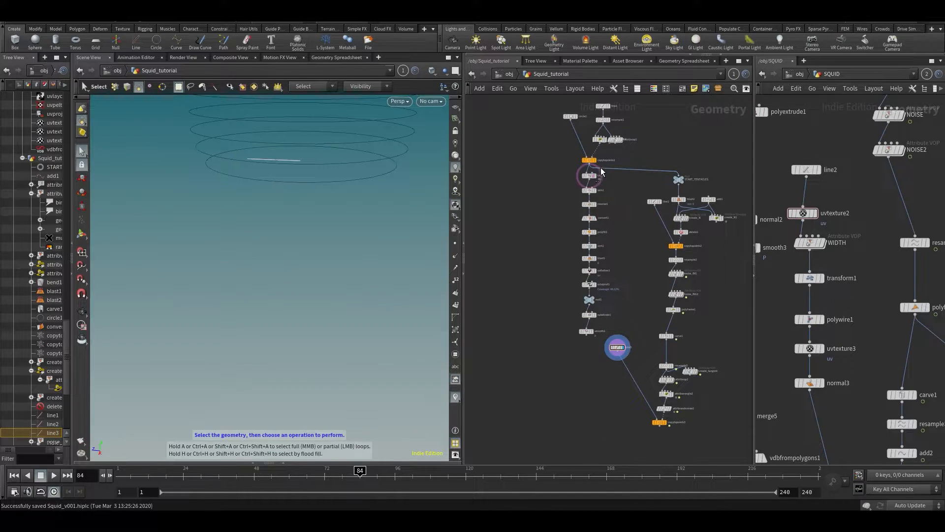
click(597, 184)
key(space+g)
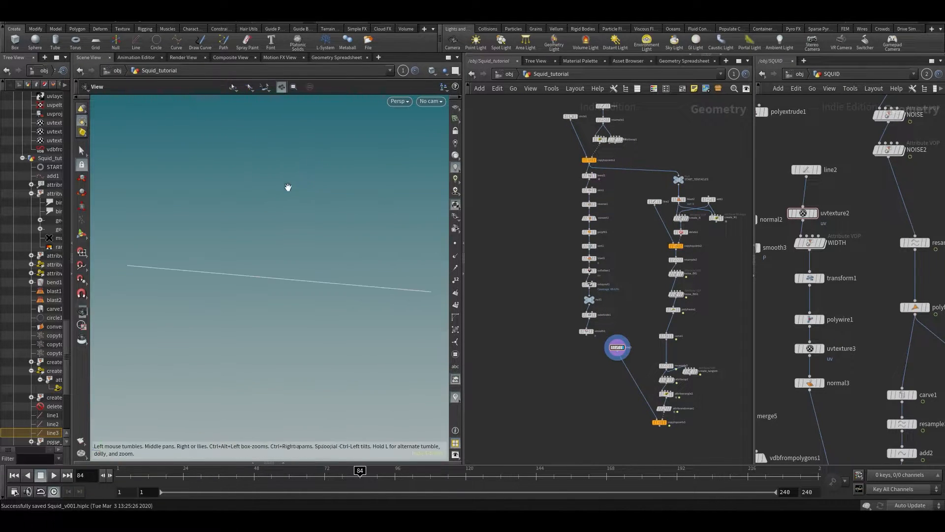
Insert a UV Texture node on the connection between line3 and copytopoints3.
scroll(618, 386, up, 4)
key(Tab)
mouse_move(618, 373)
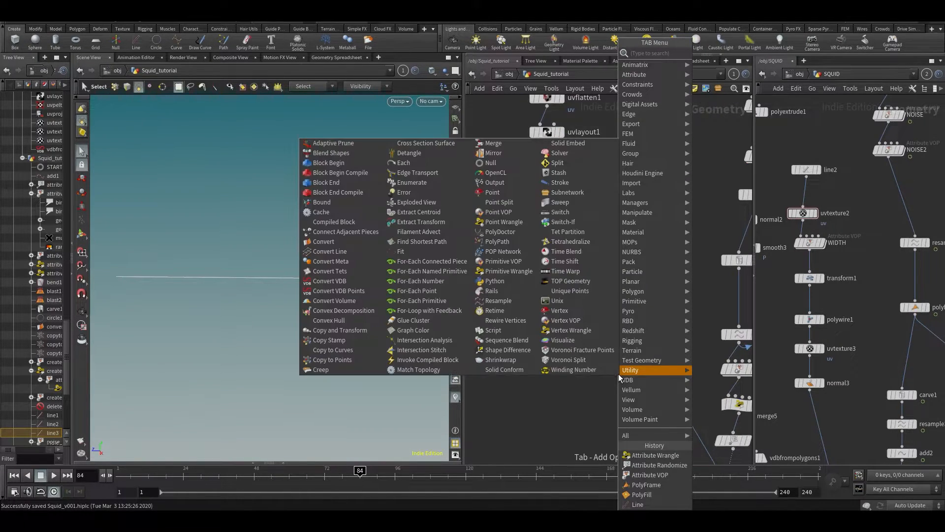
text(uvt)
key(Return)
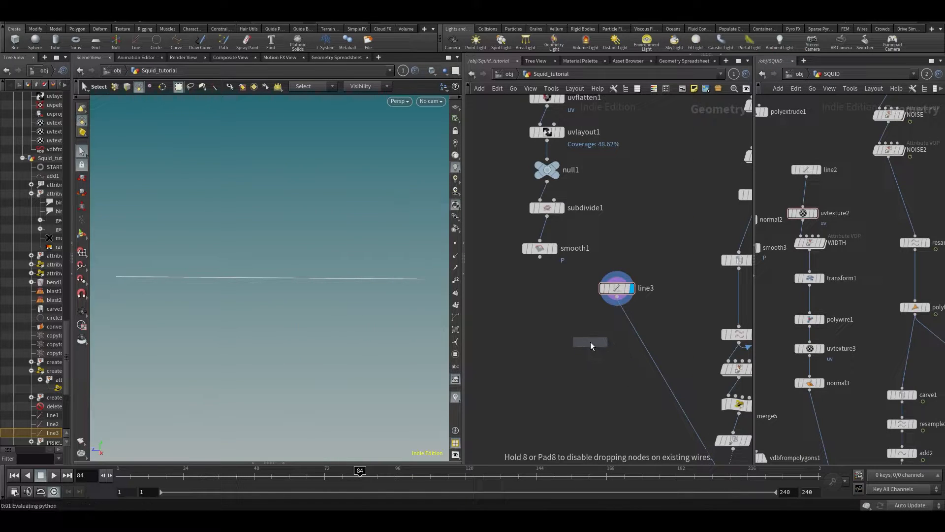
click(590, 342)
drag(590, 341, 608, 335)
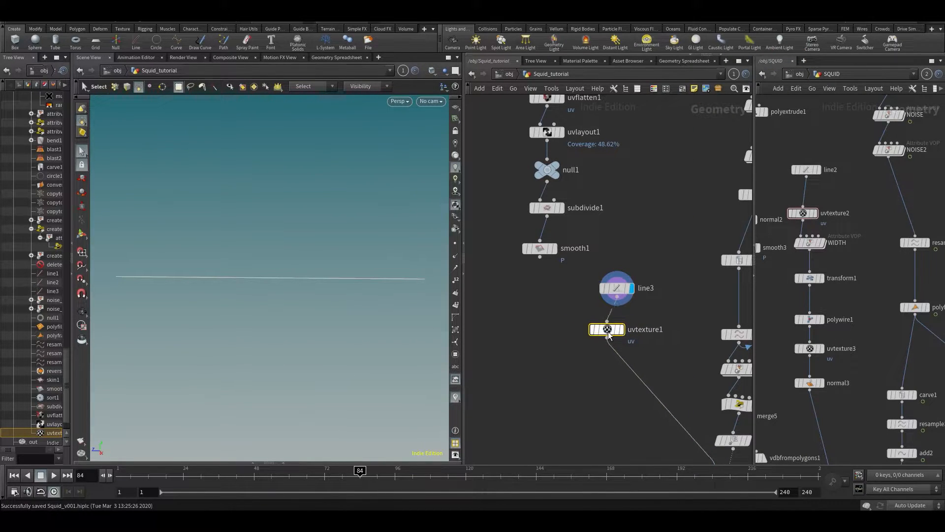
Set uvtexture1's attribute class to Point and its texture type to Arc Length Spline, with its point attributes shown in the spreadsheet.
key(p)
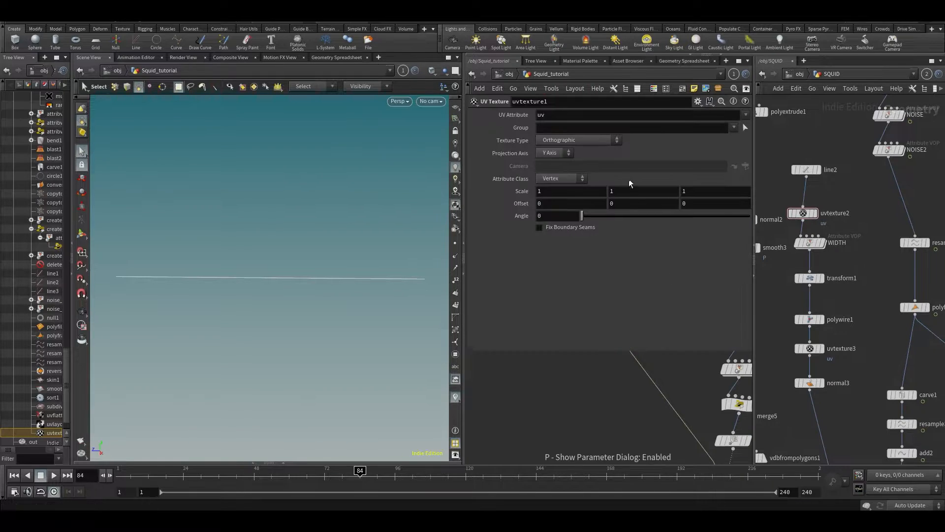
click(353, 57)
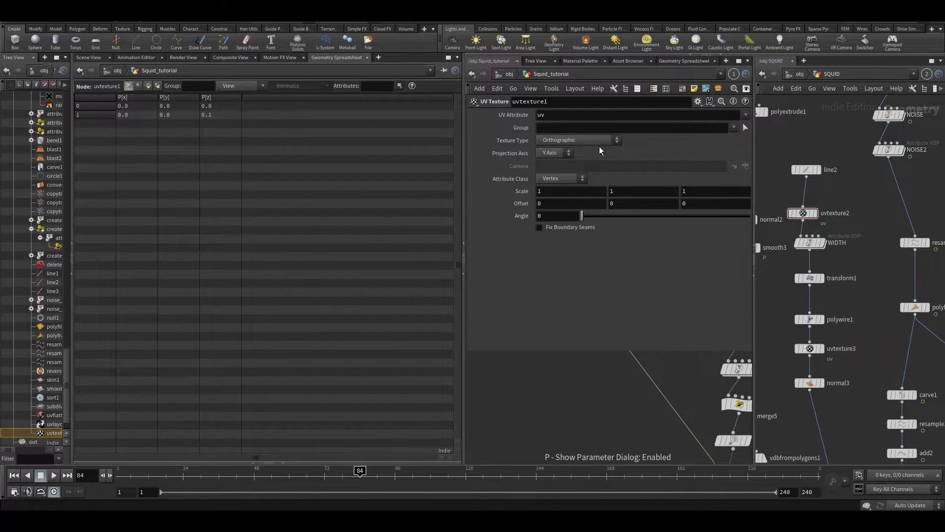
click(558, 178)
click(551, 198)
click(580, 140)
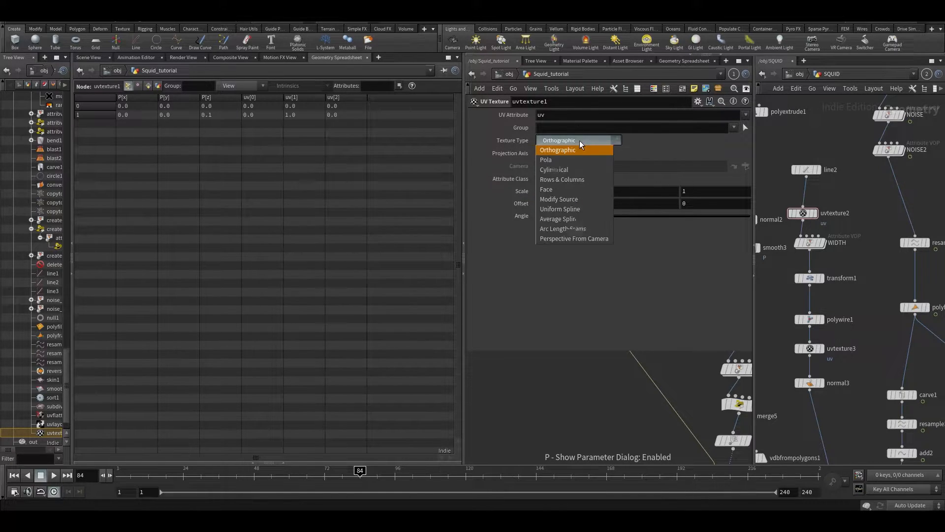
click(559, 230)
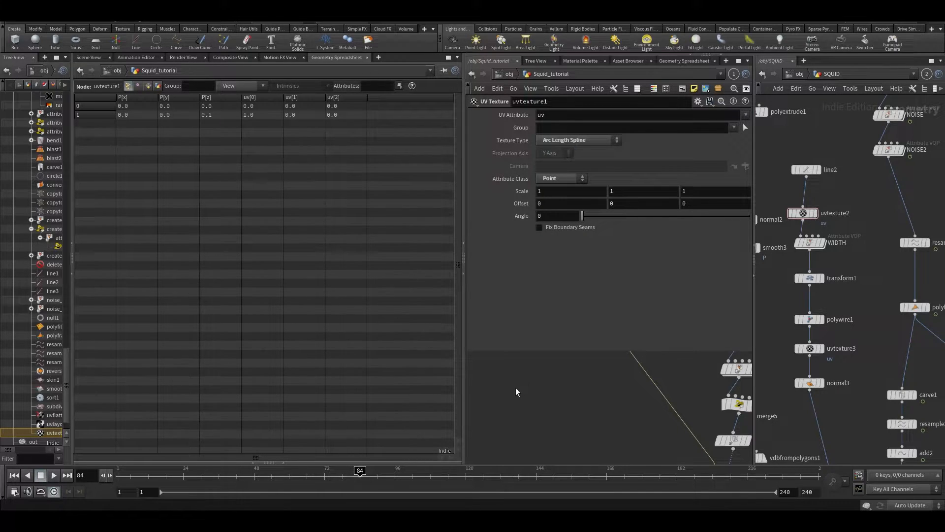
Set line3's point count to 50, review uvtexture1's UV values and align uvtexture1 directly under line3.
scroll(623, 440, down, 3)
middle_drag(578, 389, 579, 394)
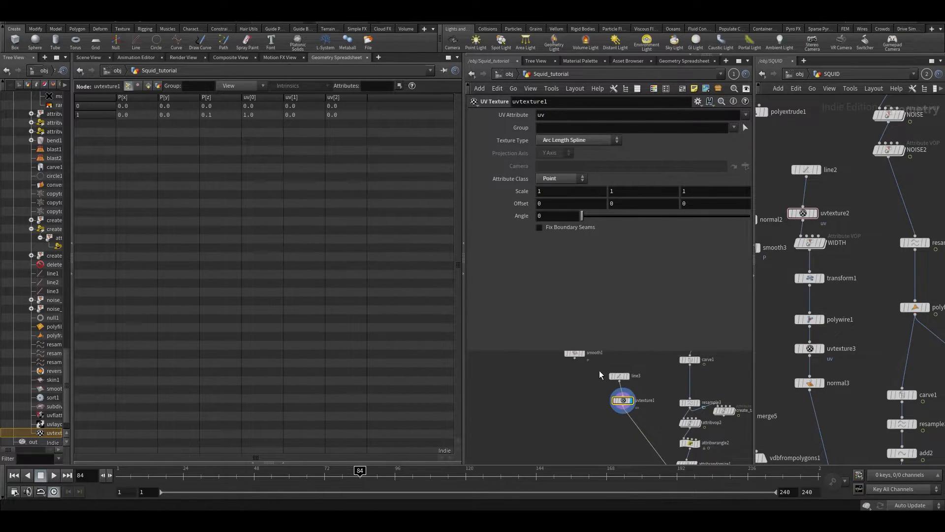
click(619, 376)
drag(590, 170, 751, 182)
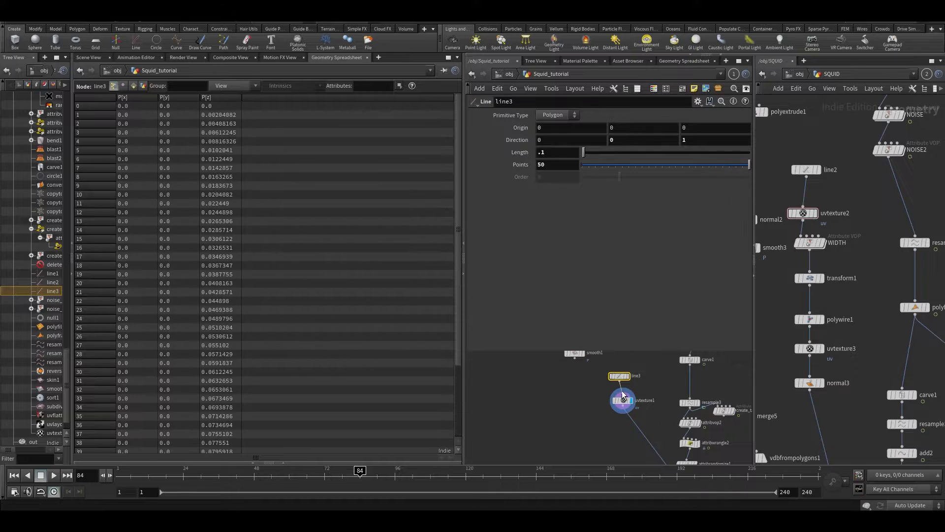
scroll(623, 397, up, 1)
click(623, 400)
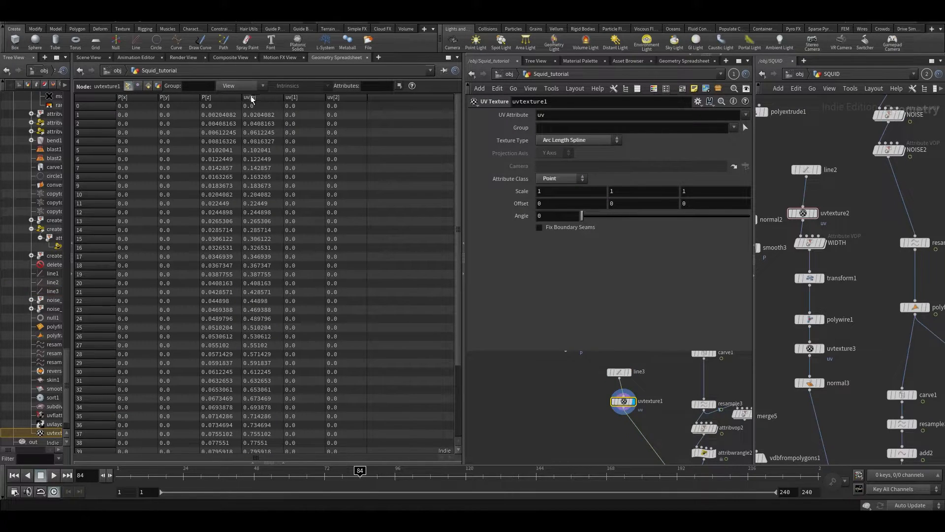
middle_drag(538, 464, 496, 450)
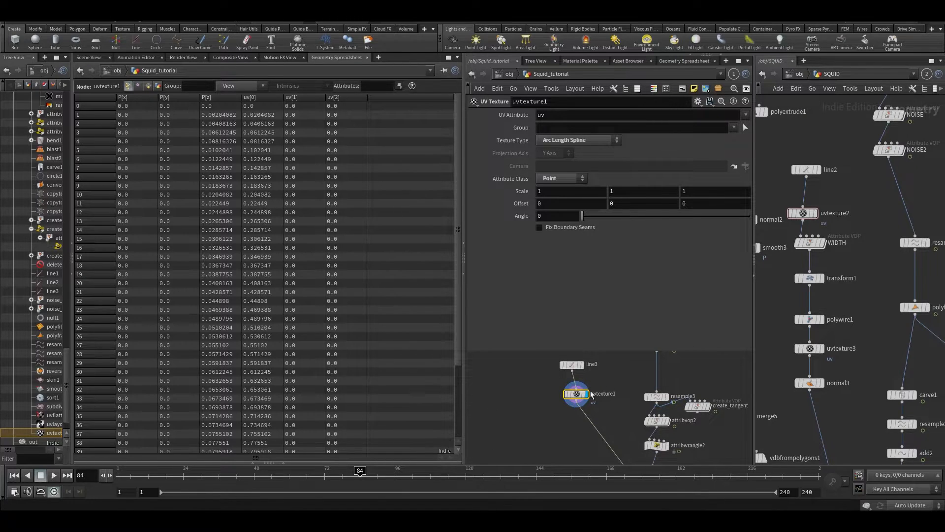
drag(578, 396, 573, 393)
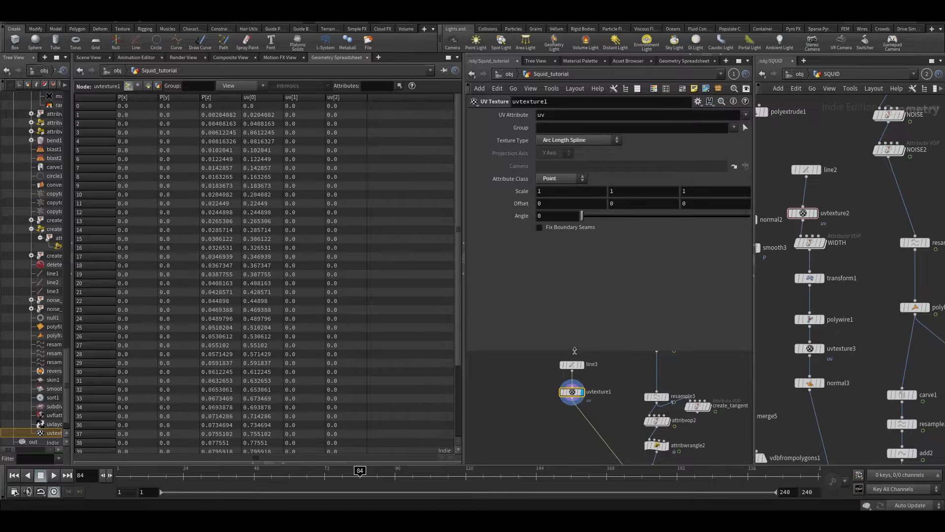
Examine how the reference SQUID network arranges its carve1, attribvop6 and copytopoints1 chain.
middle_drag(618, 383, 600, 363)
scroll(554, 363, down, 1)
middle_drag(546, 391, 527, 422)
scroll(489, 386, up, 2)
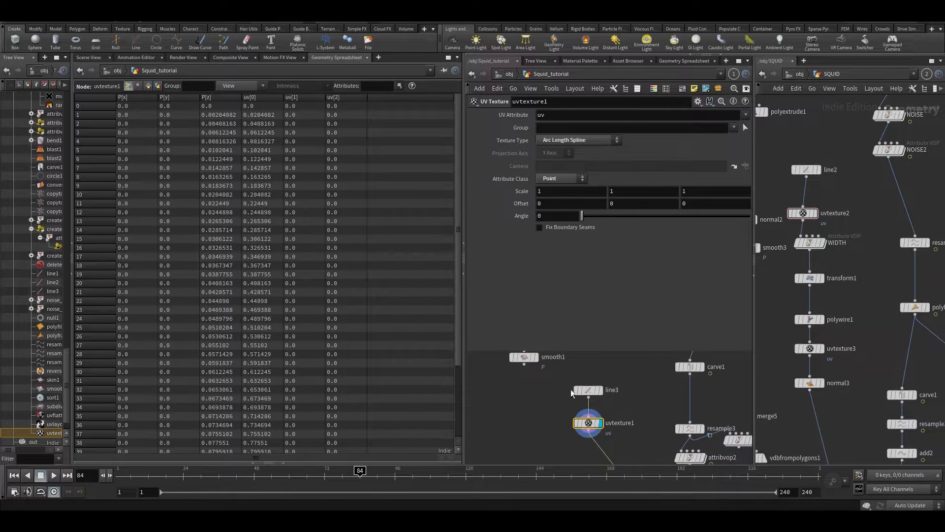
shift+click(588, 387)
middle_drag(916, 379, 897, 363)
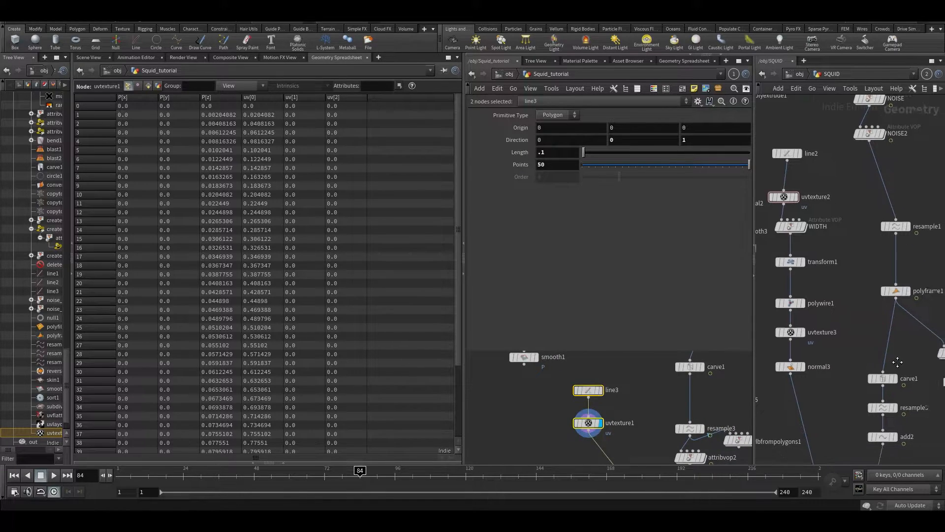
scroll(845, 217, down, 2)
middle_click(853, 206)
middle_drag(836, 354, 837, 211)
middle_drag(886, 295, 863, 322)
scroll(893, 310, up, 1)
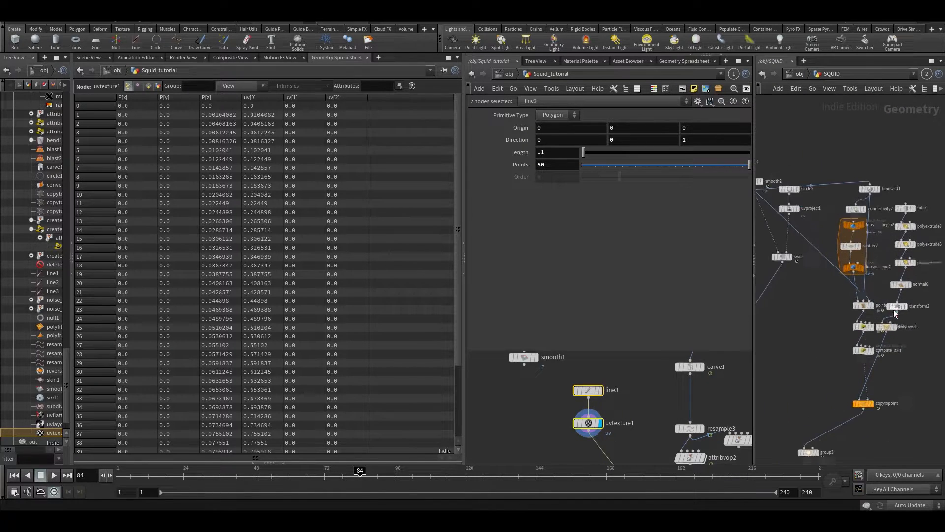
scroll(911, 324, up, 2)
middle_drag(860, 116, 928, 155)
middle_drag(793, 306, 856, 349)
middle_drag(793, 280, 873, 298)
scroll(871, 296, down, 1)
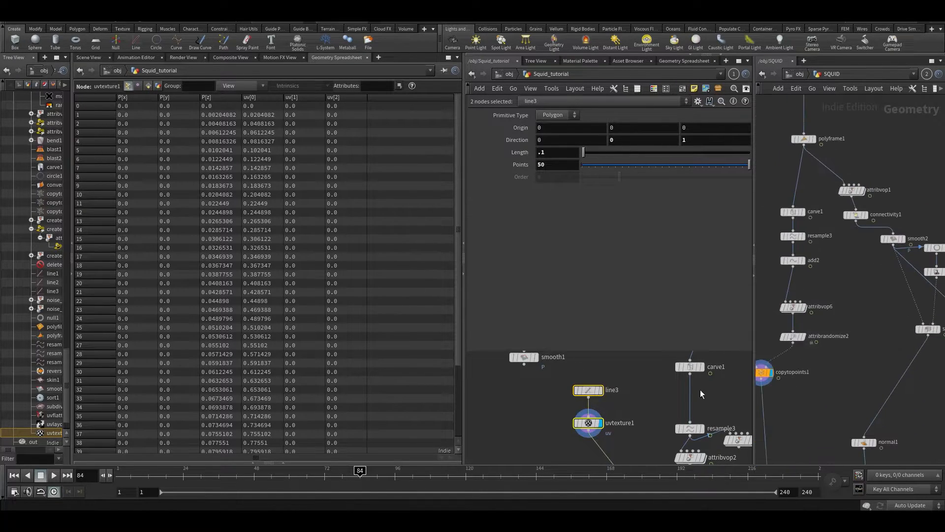
click(89, 57)
middle_drag(665, 406, 621, 313)
middle_drag(559, 390, 558, 444)
key(Tab)
text(avo)
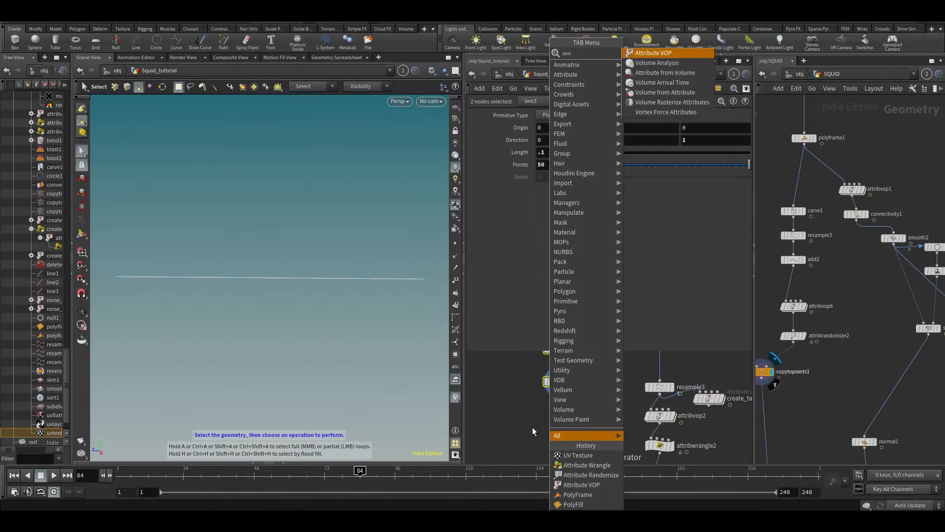
key(Return)
click(607, 407)
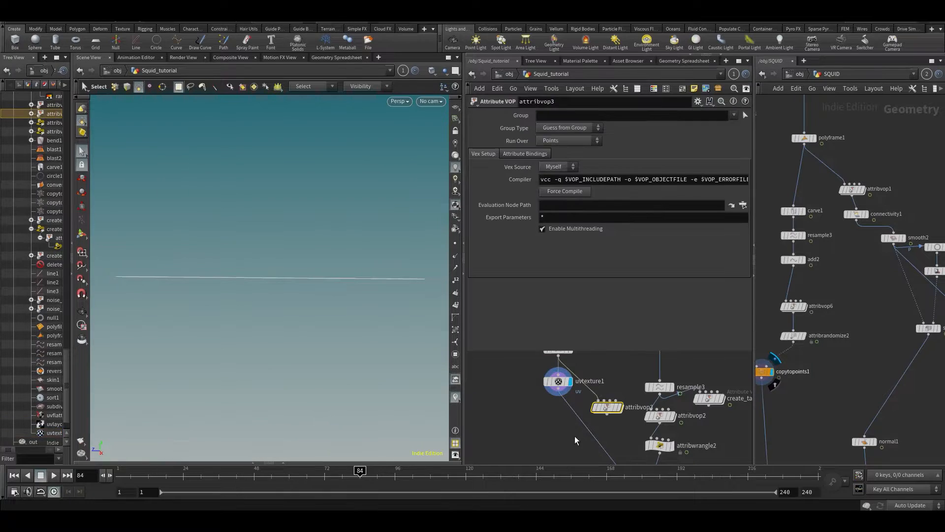
drag(607, 414, 602, 437)
click(616, 401)
click(629, 388)
key(Delete)
scroll(556, 392, up, 3)
key(Tab)
mouse_move(616, 380)
key(Escape)
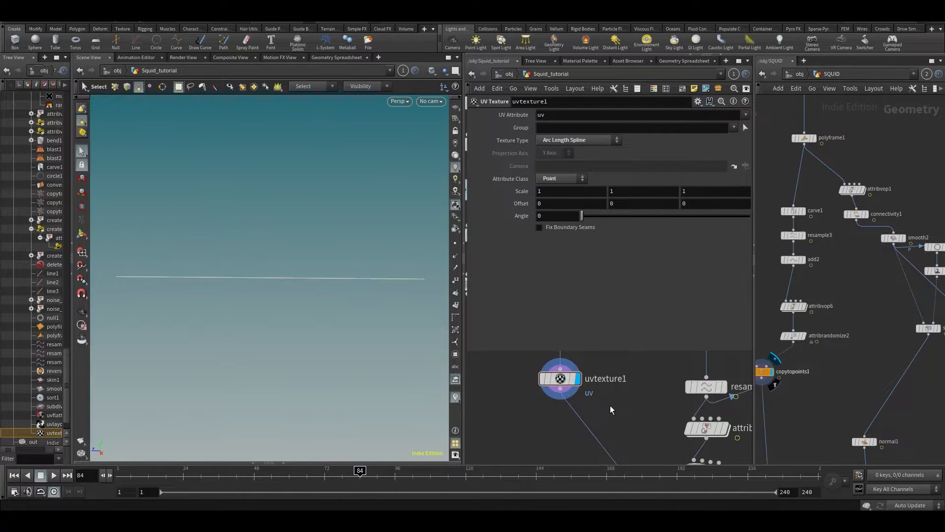
Insert an Attribute Wrangle node on the connection between uvtexture1 and copytopoints3.
key(p)
key(Tab)
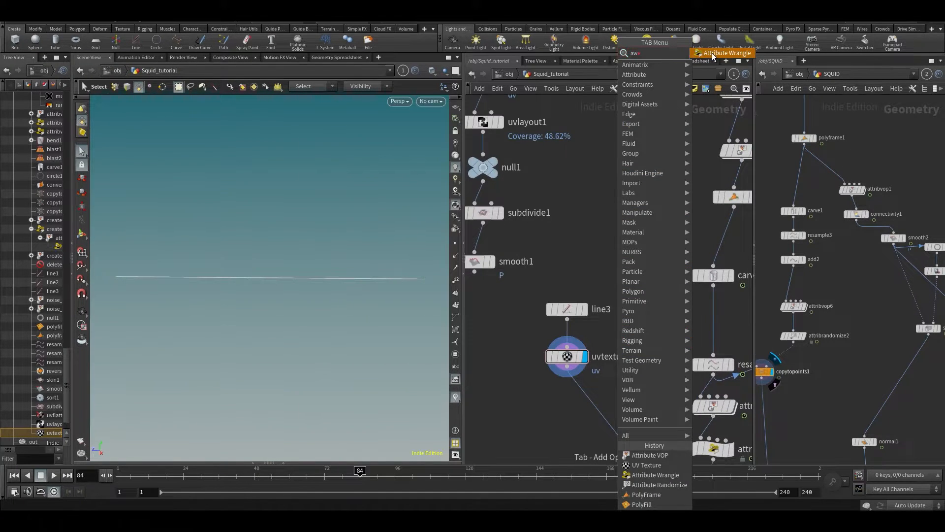
key(Escape)
click(568, 414)
click(590, 411)
key(Escape)
drag(590, 411, 570, 408)
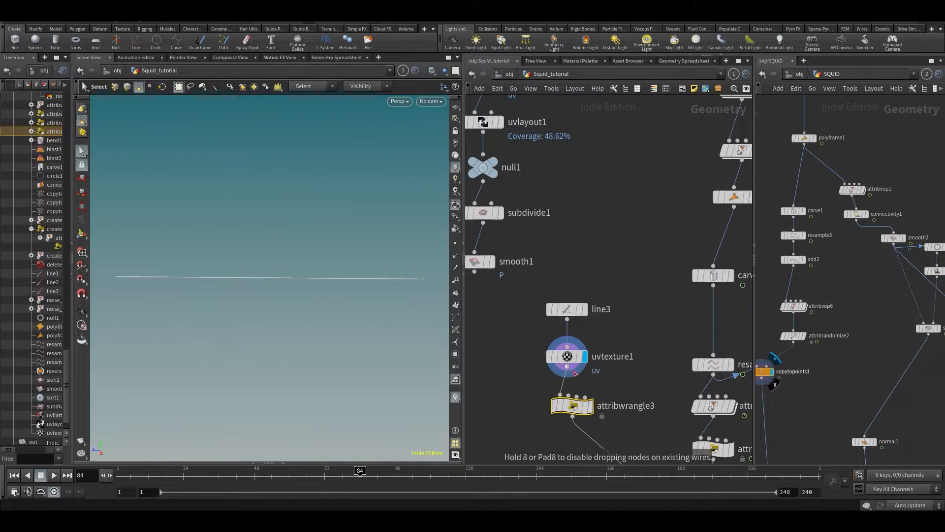
click(569, 355)
click(336, 57)
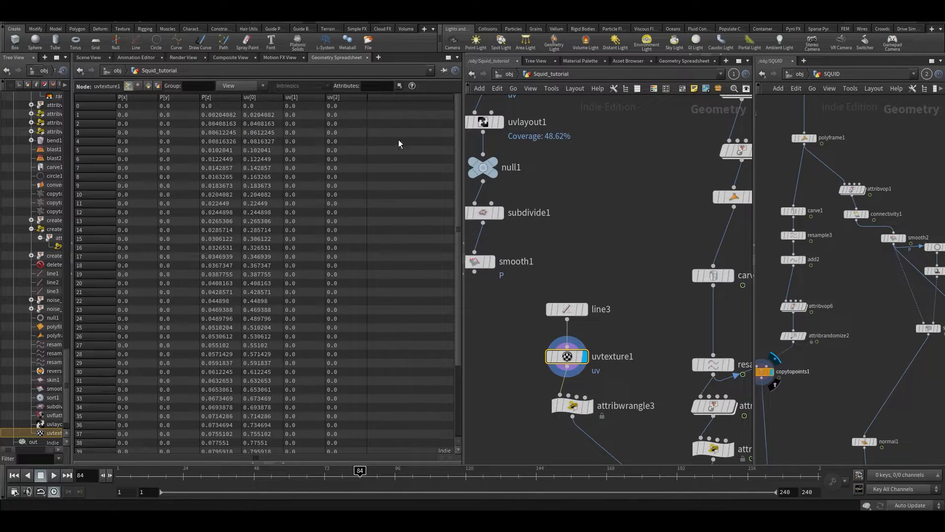
scroll(353, 232, down, 3)
scroll(295, 217, up, 3)
click(567, 412)
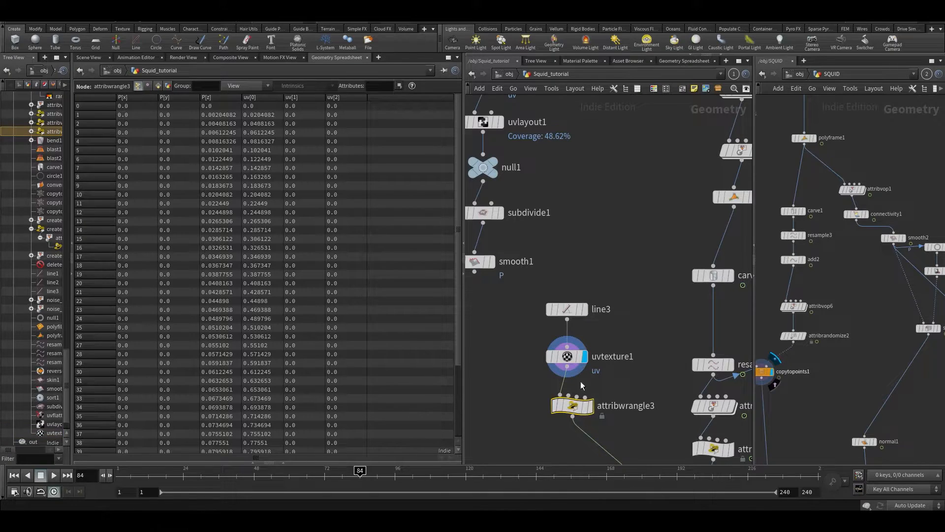
key(p)
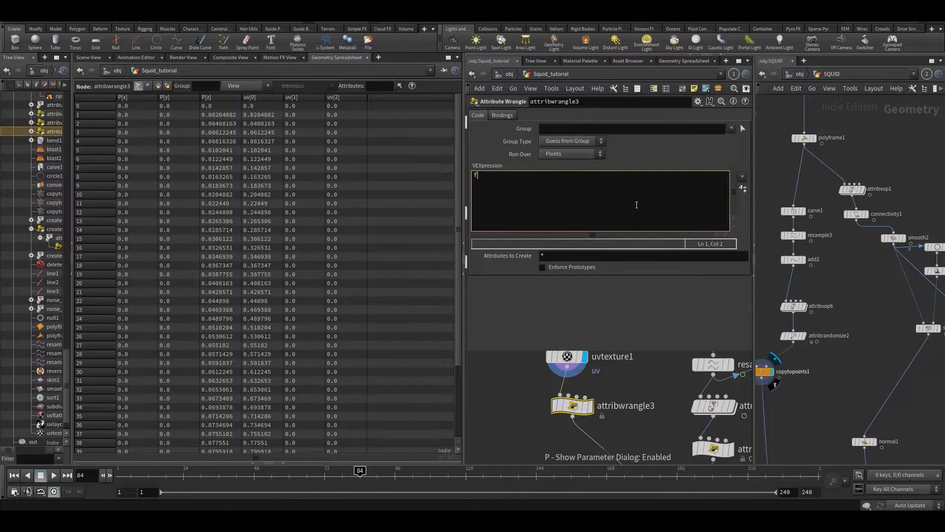
text(f@curveu = @uv.x;)
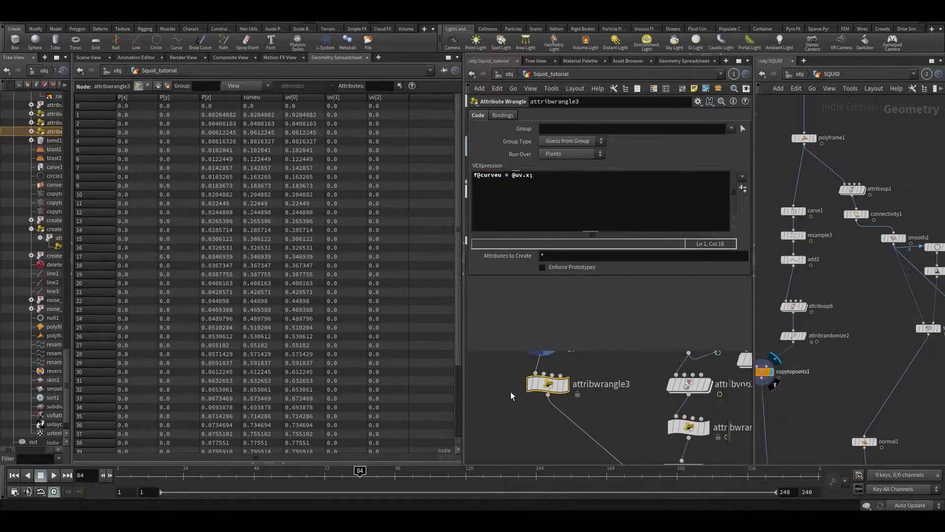
key(Tab)
click(503, 373)
scroll(505, 377, down, 1)
middle_drag(505, 370, 539, 379)
click(503, 175)
text(2)
Add a Resample node branching off uvtexture1's output.
key(Tab)
text(rse)
key(BackSpace)
key(BackSpace)
key(BackSpace)
text(res)
key(Return)
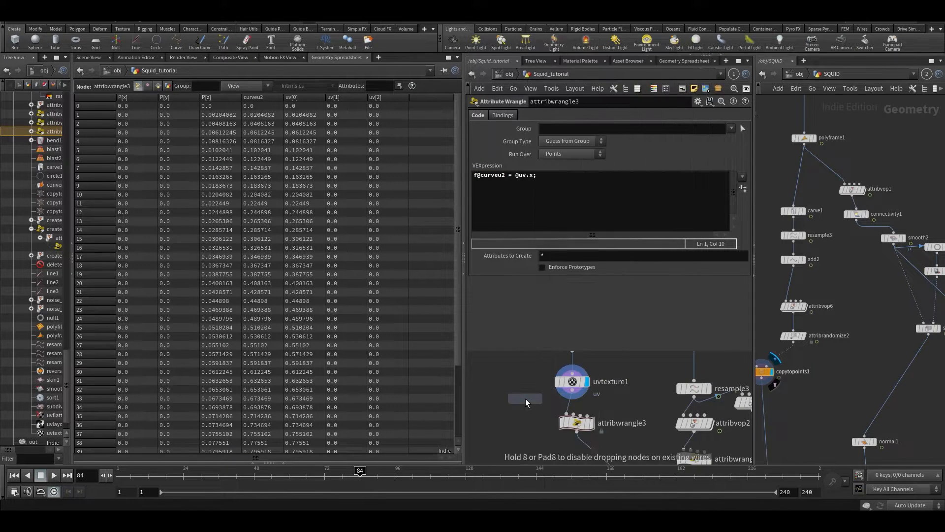
click(526, 417)
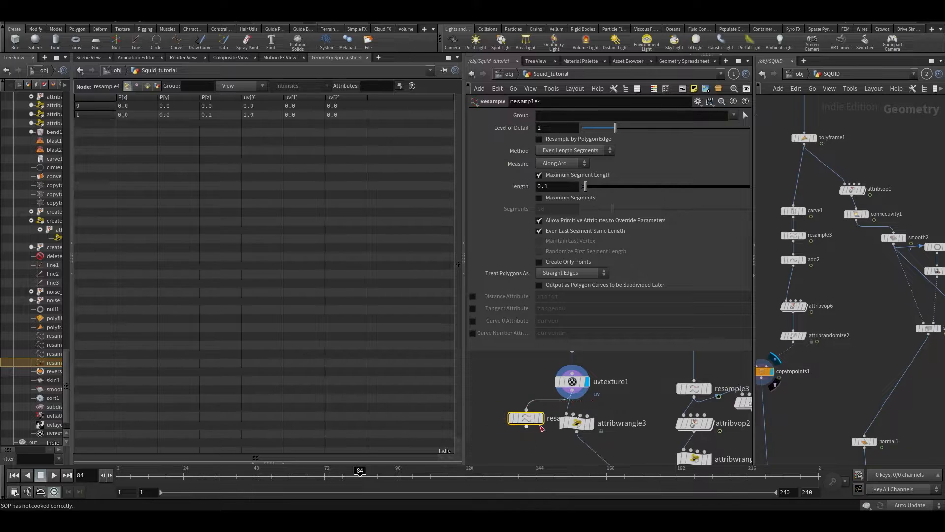
Disable maximum segment length and enable the curveu attribute on resample4, inserting it between uvtexture1 and attribwrangle3.
click(554, 176)
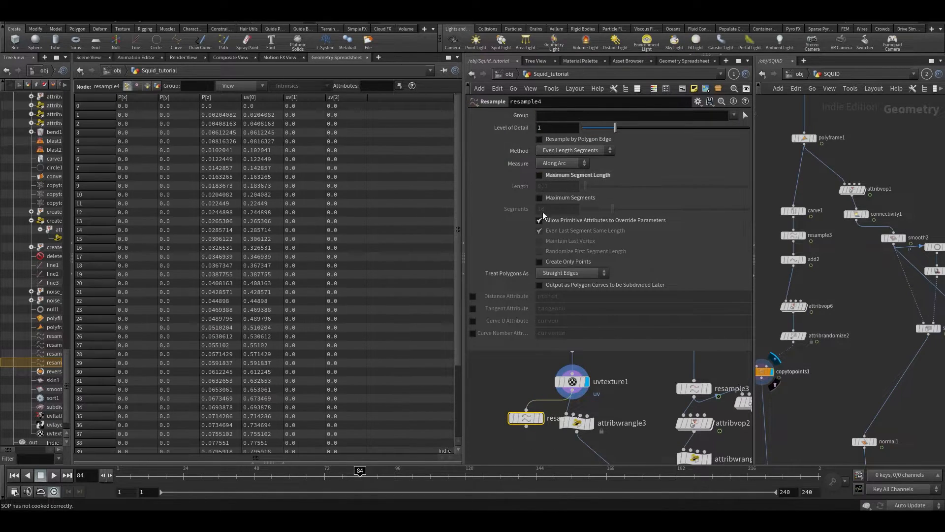
click(475, 321)
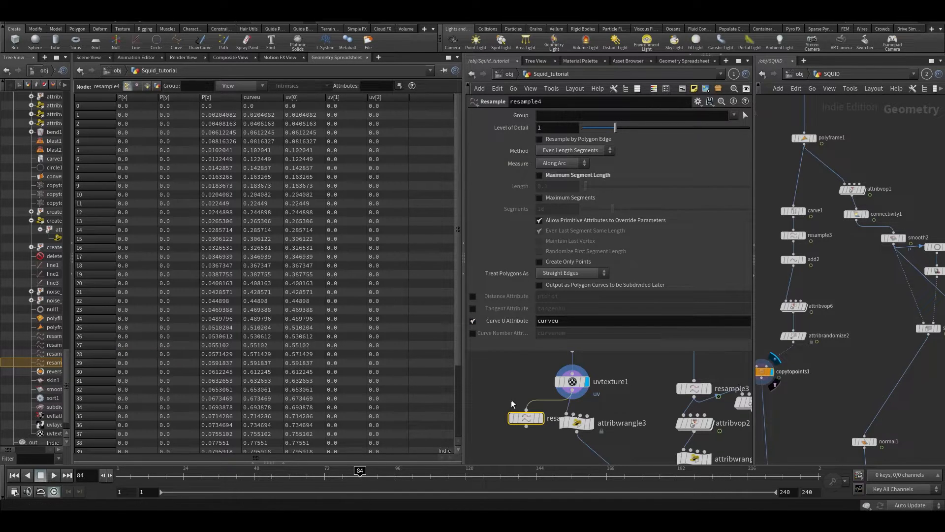
drag(525, 418, 572, 416)
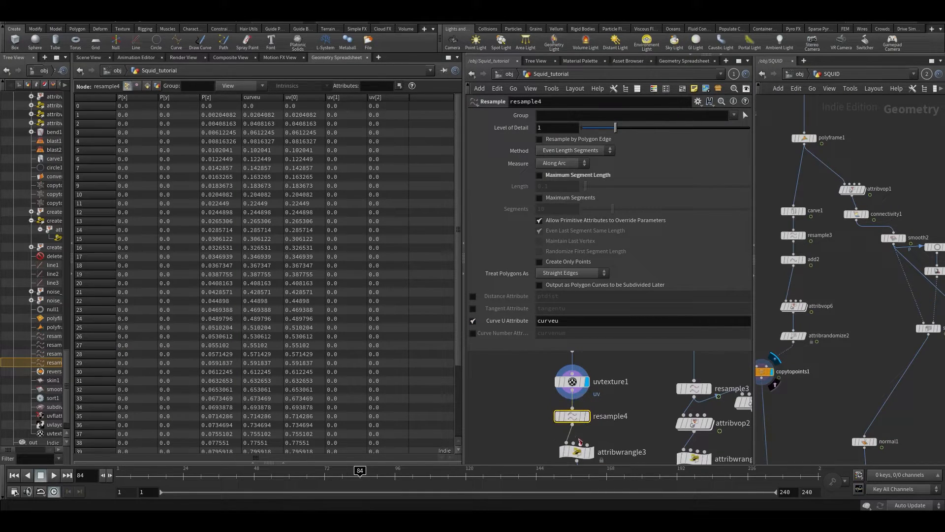
Compare the curveu and curveu2 values of all points on attribwrangle3 in the spreadsheet.
click(580, 453)
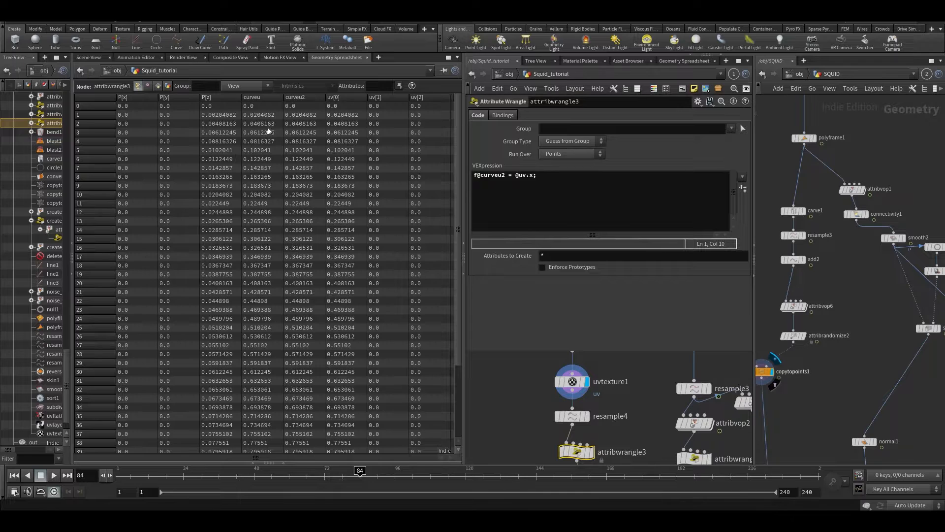
scroll(271, 169, down, 5)
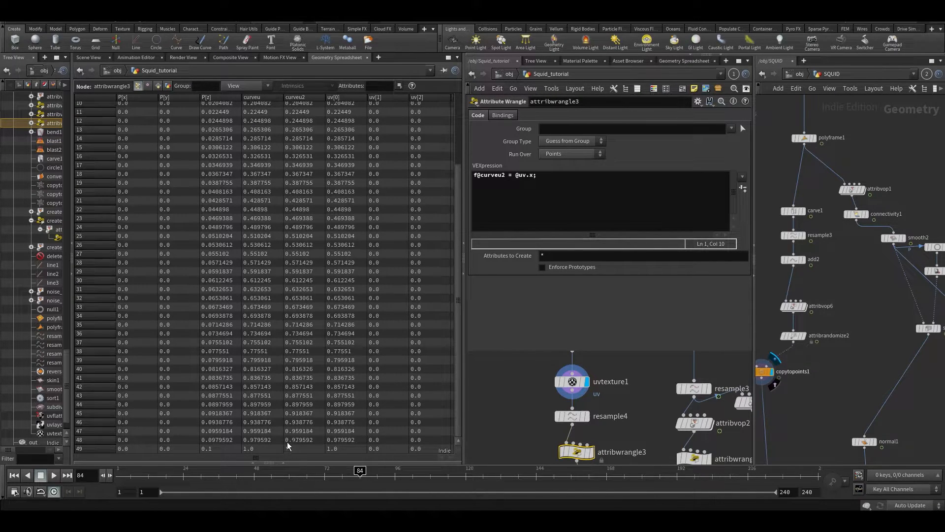
scroll(305, 389, up, 5)
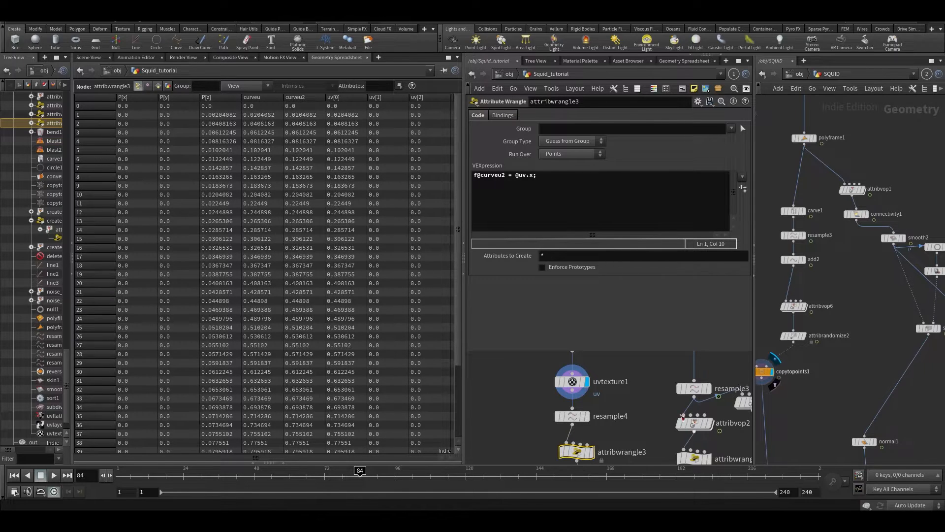
middle_drag(522, 396, 521, 389)
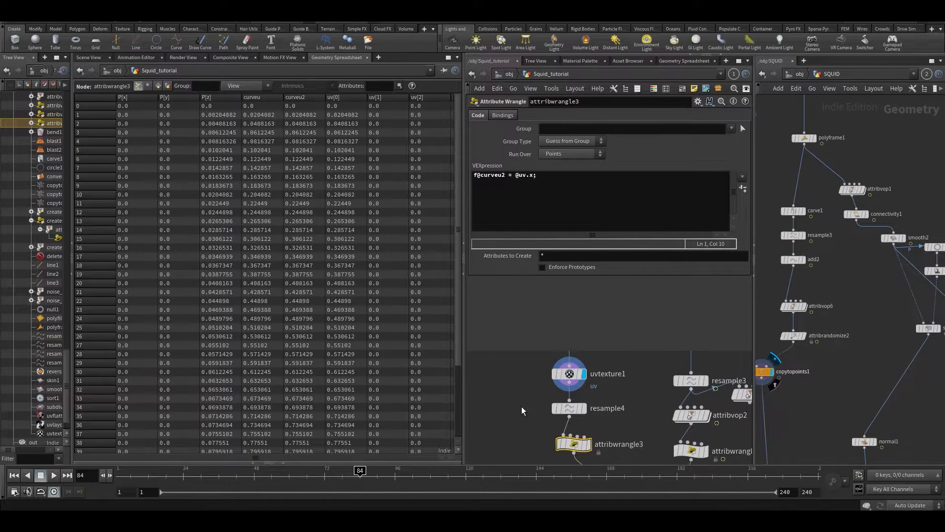
Hide the parameter display, return to the 3D view and review resample4 in the chain leading to copytopoints3.
key(p)
middle_drag(541, 344, 528, 309)
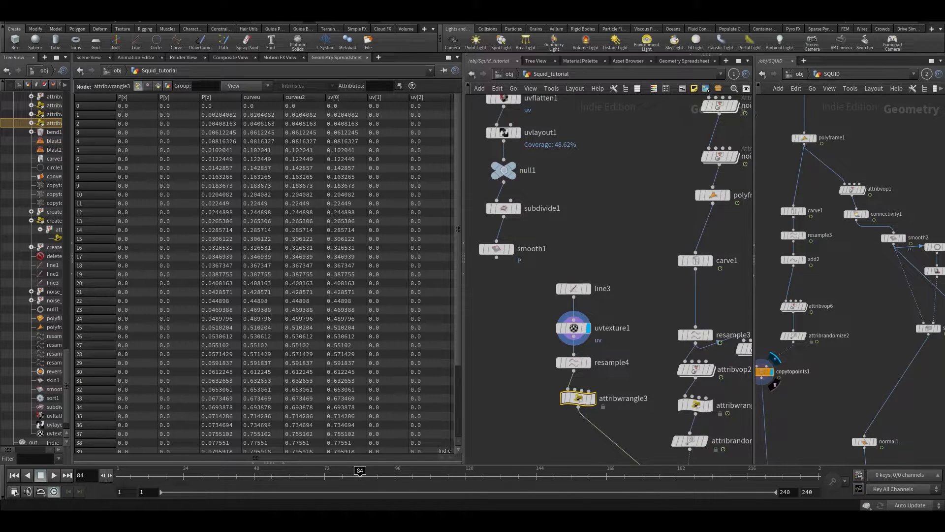
click(86, 58)
middle_drag(566, 383, 532, 318)
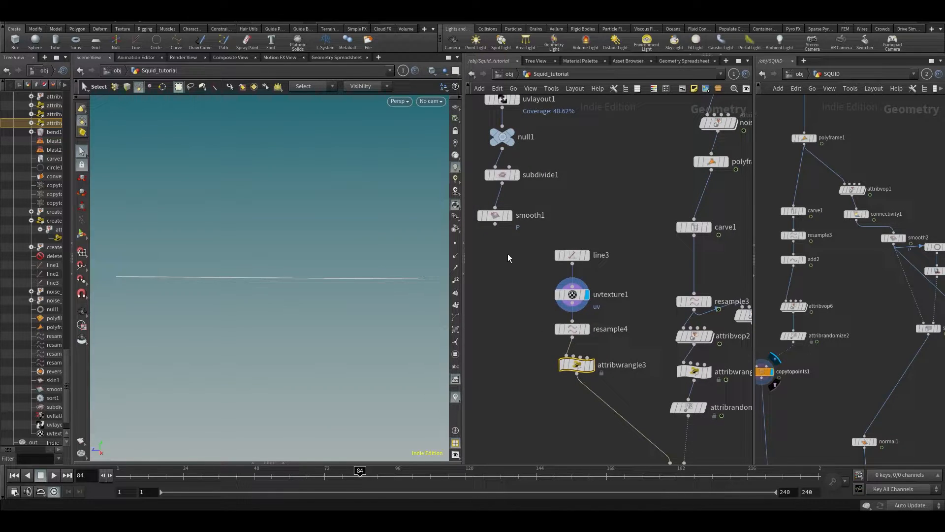
click(572, 329)
middle_drag(625, 339, 541, 345)
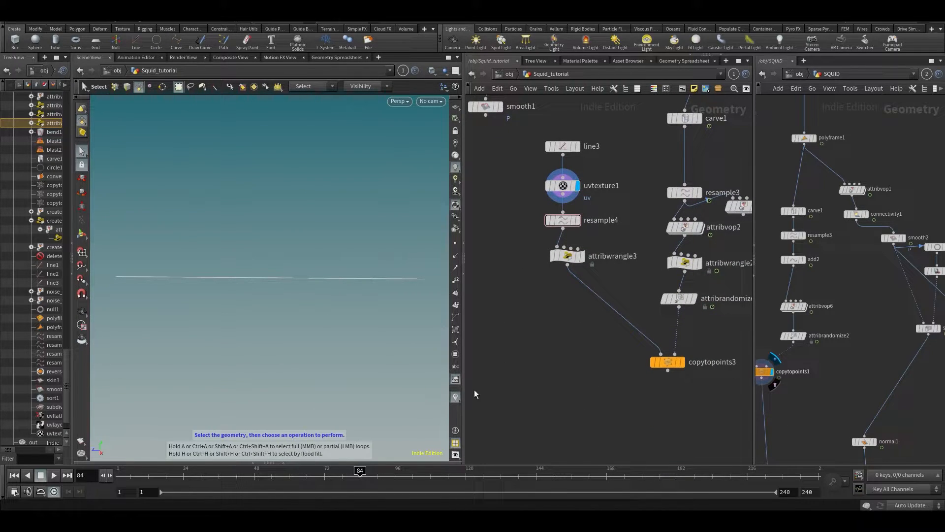
middle_drag(505, 398, 508, 405)
scroll(571, 360, down, 3)
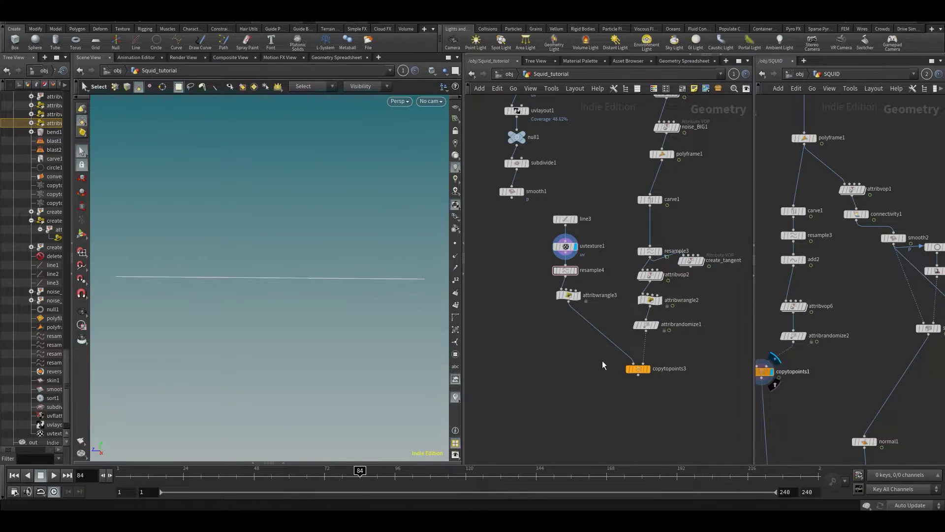
Display the result of copytopoints3 in the 3D view.
middle_drag(613, 367, 589, 380)
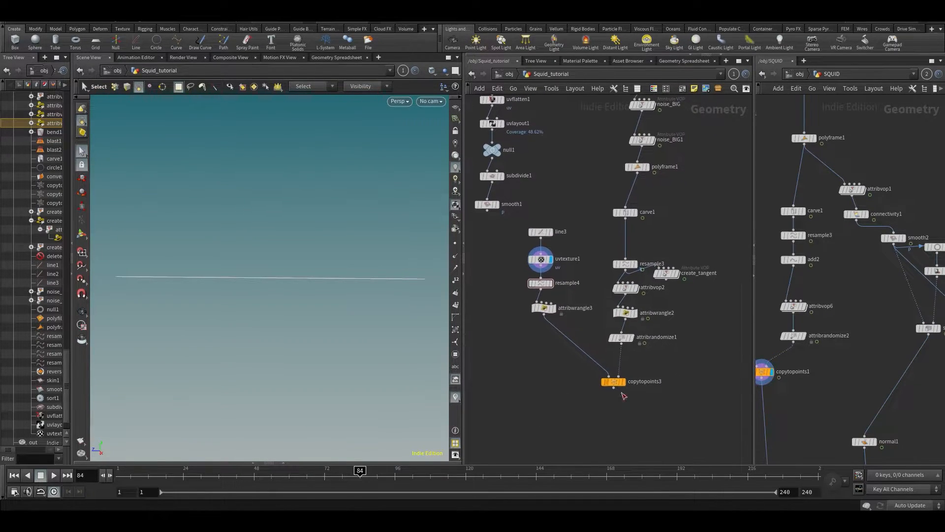
middle_drag(689, 381, 695, 346)
scroll(614, 343, up, 3)
key(space)
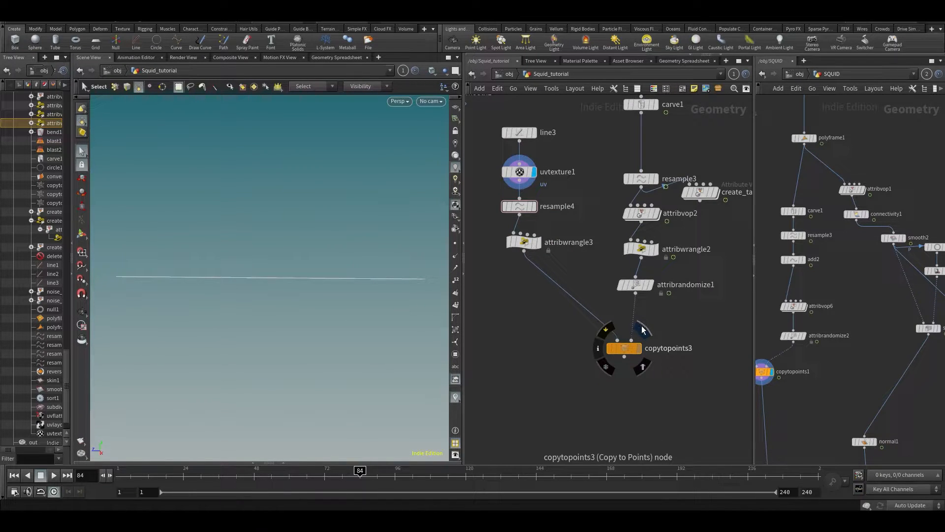
click(643, 329)
Delete resample4 from the chain between uvtexture1 and attribwrangle3.
middle_drag(546, 324, 584, 382)
drag(518, 294, 553, 322)
drag(533, 256, 579, 290)
key(Delete)
click(564, 302)
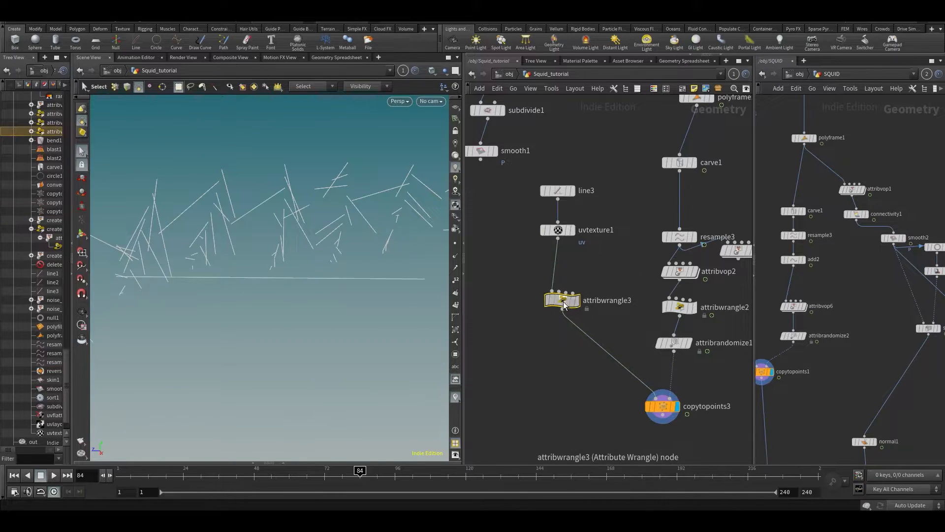
key(p)
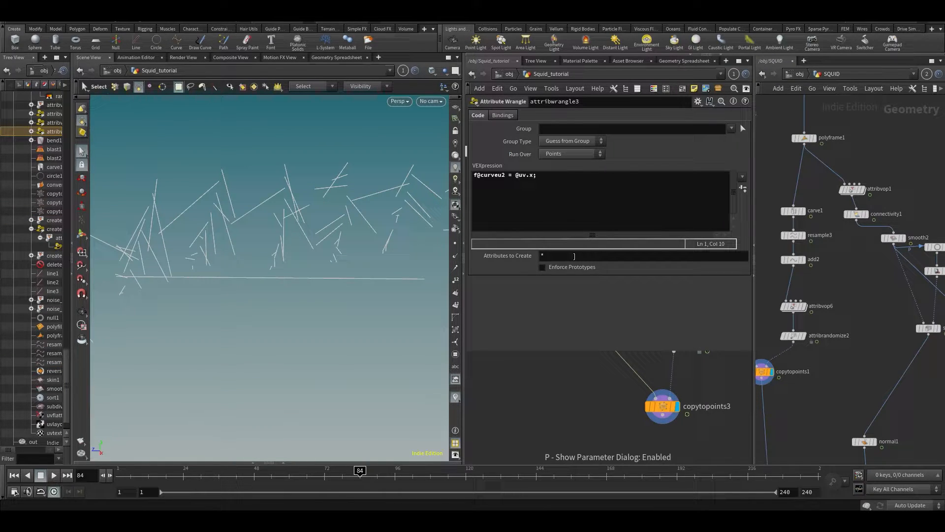
key(BackSpace)
middle_drag(523, 363, 530, 394)
key(ctrl+s)
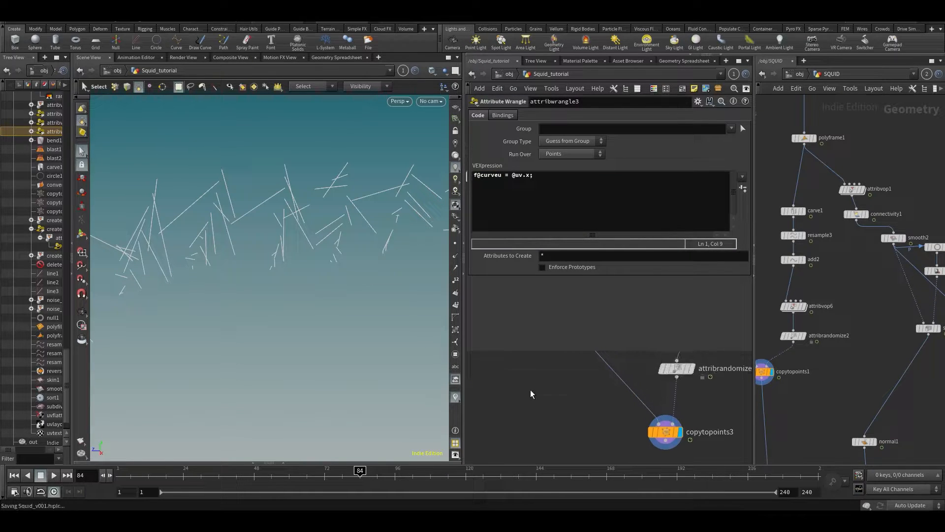
key(p)
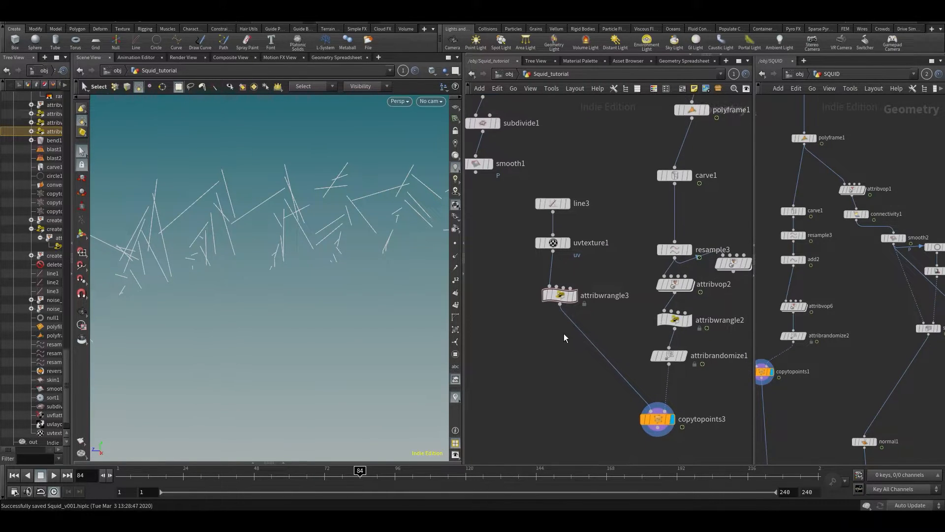
drag(560, 299, 559, 288)
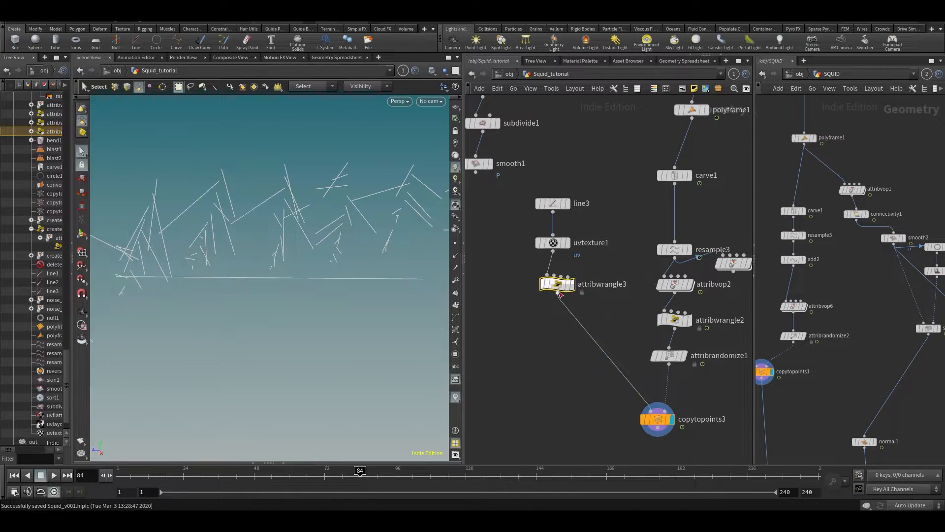
key(p)
click(550, 199)
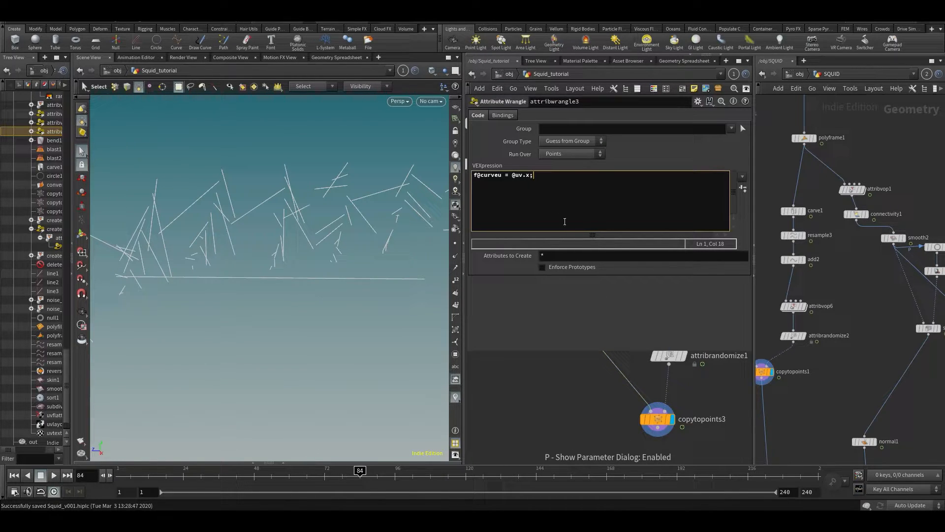
drag(557, 193, 508, 196)
text(c)
key(ctrl+a)
key(BackSpace)
key(ctrl+z)
key(ctrl+z)
Compare the curveu and uv values of copytopoints3's points in the spreadsheet, sorted by curveu, and save the scene.
middle_drag(581, 435, 549, 392)
click(605, 366)
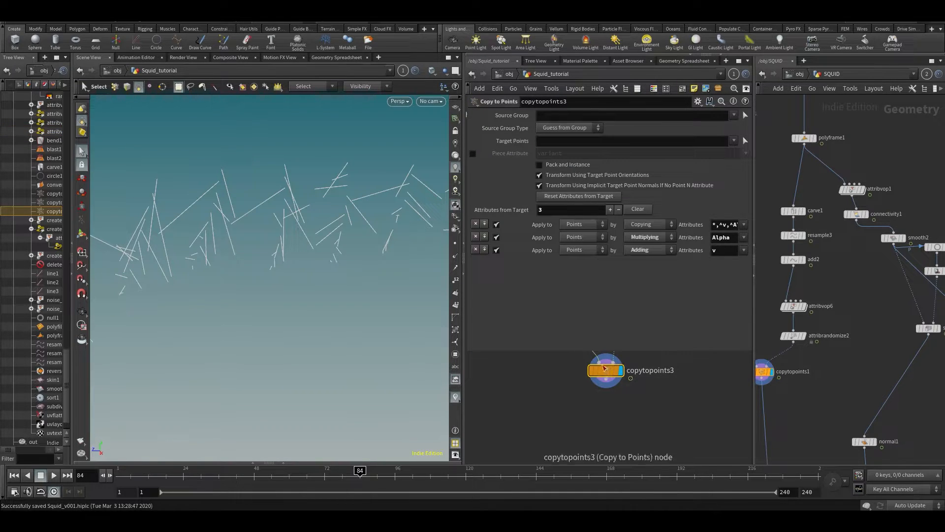
click(337, 58)
click(260, 99)
middle_drag(576, 387, 513, 468)
scroll(530, 433, down, 3)
key(ctrl+s)
middle_drag(815, 384, 841, 373)
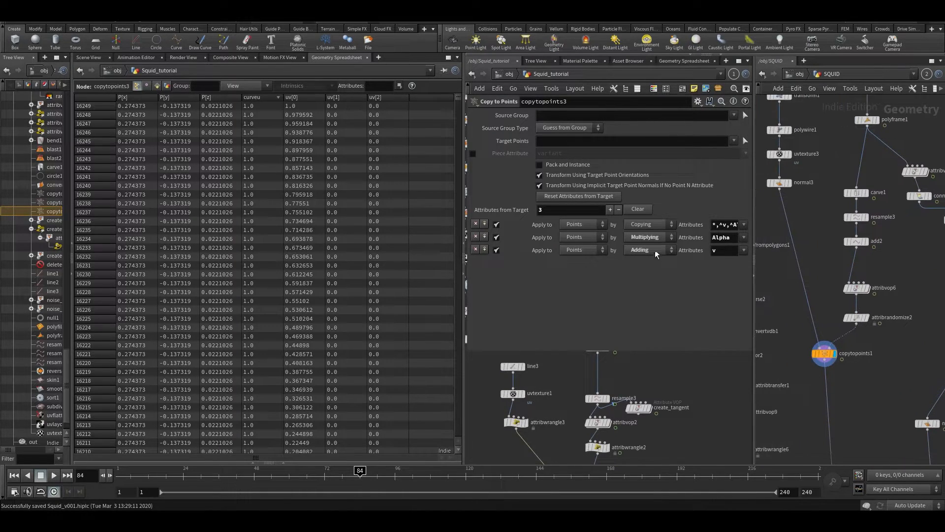
Exclude curveu from the point attributes that copytopoints3 copies from its target points.
click(716, 225)
text(^curve)
text(,)
key(Return)
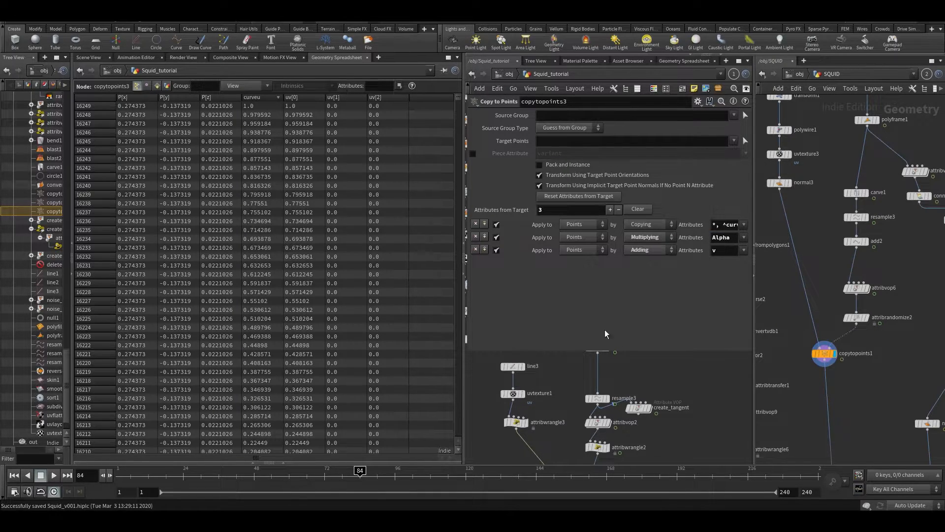
Return to the 3D view and inspect the lines copied along the curves from several angles.
middle_drag(553, 427, 555, 399)
scroll(550, 443, up, 2)
middle_drag(549, 455, 535, 389)
middle_drag(584, 444, 577, 422)
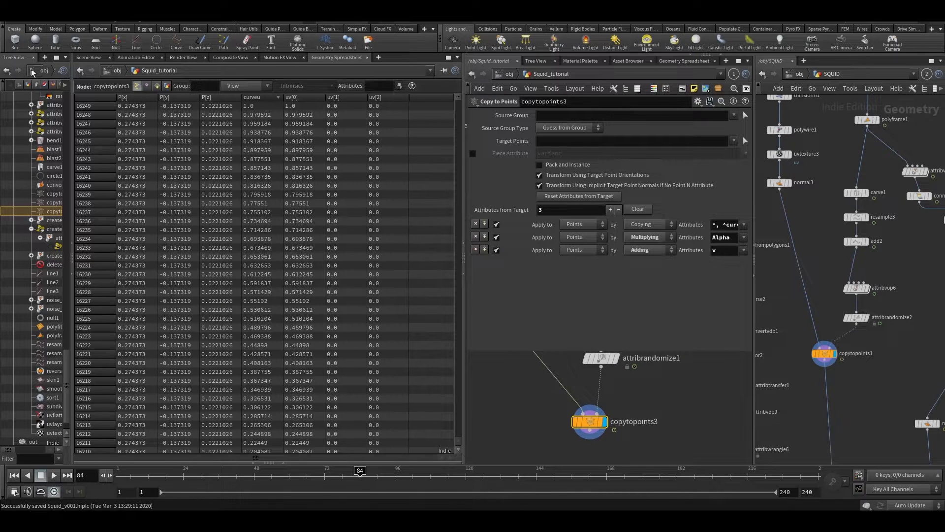
click(89, 57)
scroll(261, 318, up, 2)
key(space+g)
drag(272, 298, 387, 247)
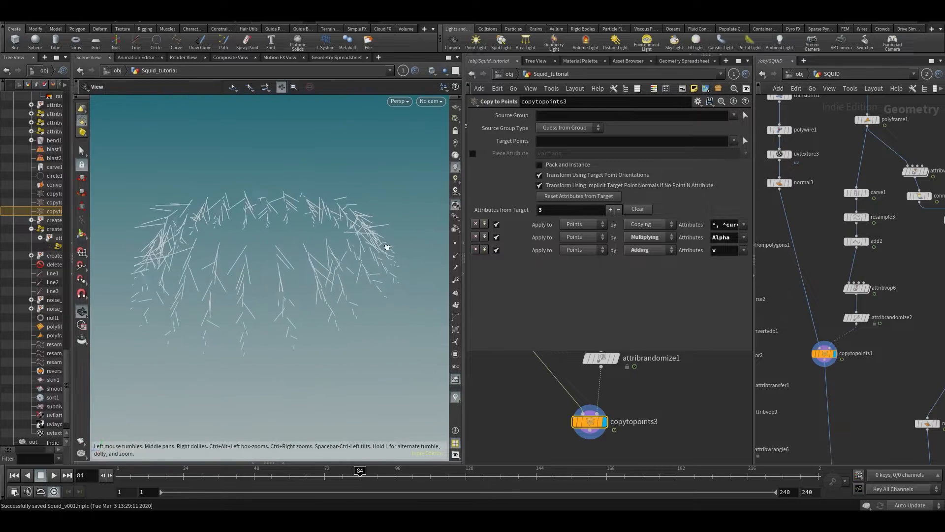
middle_drag(386, 247, 430, 223)
Add an Attribute VOP after copytopoints3 and display it.
middle_drag(548, 440, 519, 340)
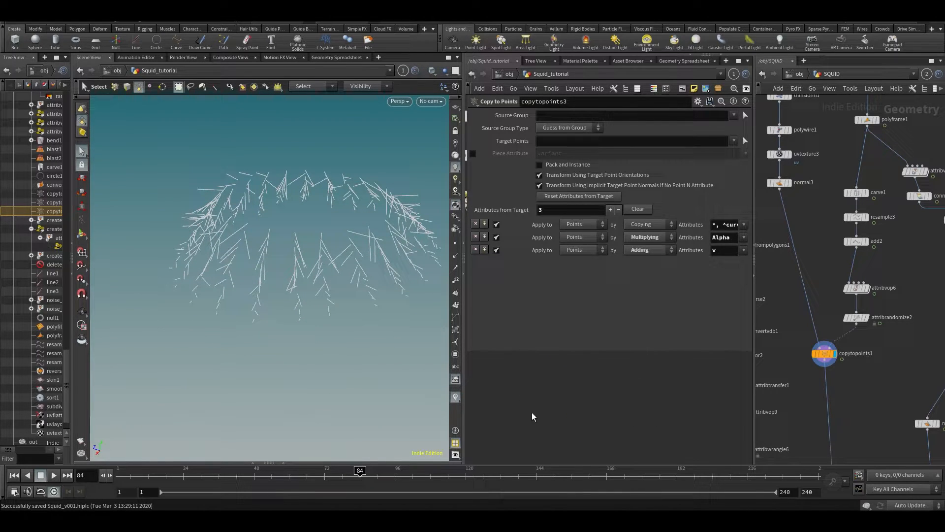
key(p)
scroll(556, 354, up, 3)
key(Tab)
text(avo)
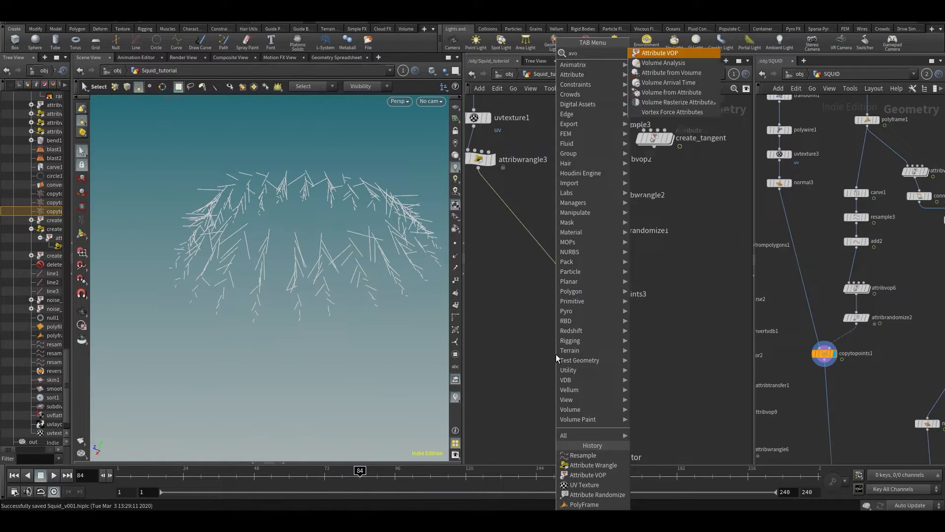
key(Return)
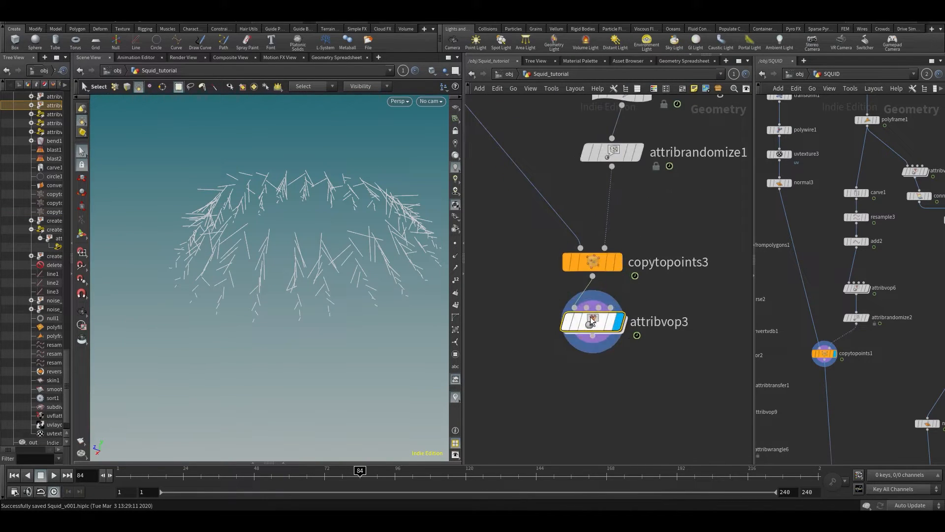
Inside attribvop3, add a Bind node that reads the float attribute curveu.
double_click(590, 317)
key(Tab)
key(Escape)
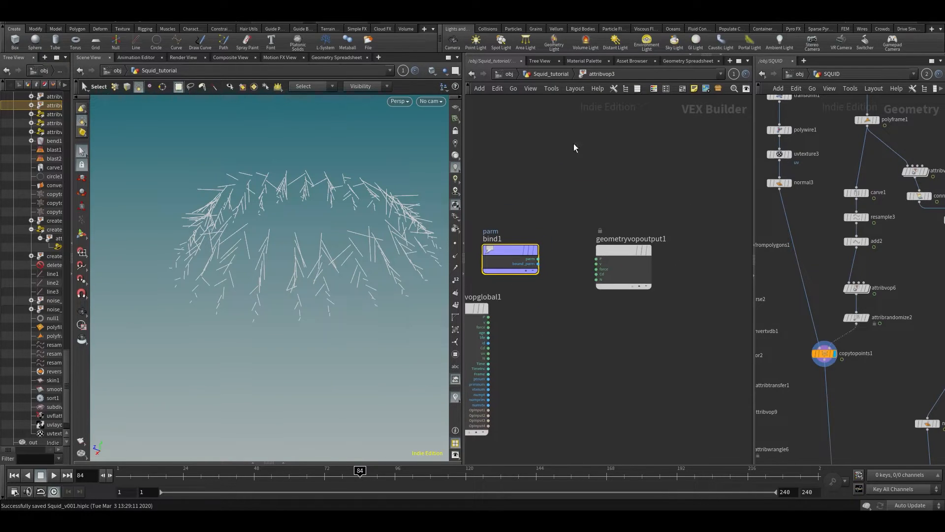
key(o)
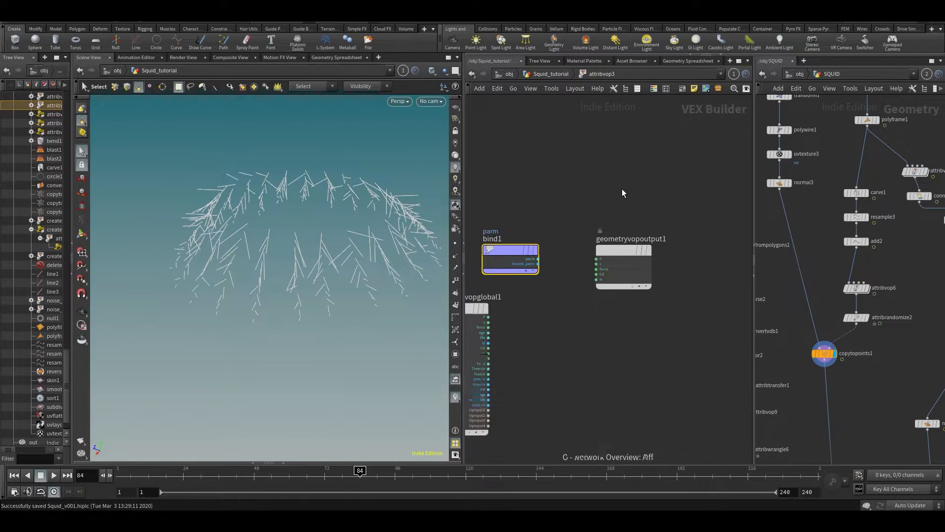
key(p)
click(564, 114)
text(curveu)
key(Return)
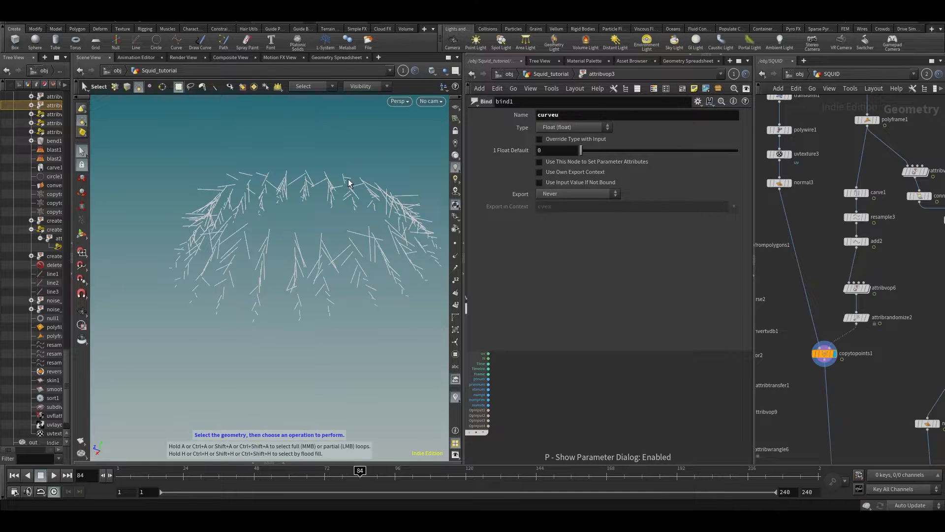
key(p)
Move the geometry output node down and add a Bind Export node above it.
drag(631, 252, 645, 319)
key(Tab)
text(bind)
key(Return)
key(Escape)
key(Tab)
text(bind)
key(Return)
click(662, 230)
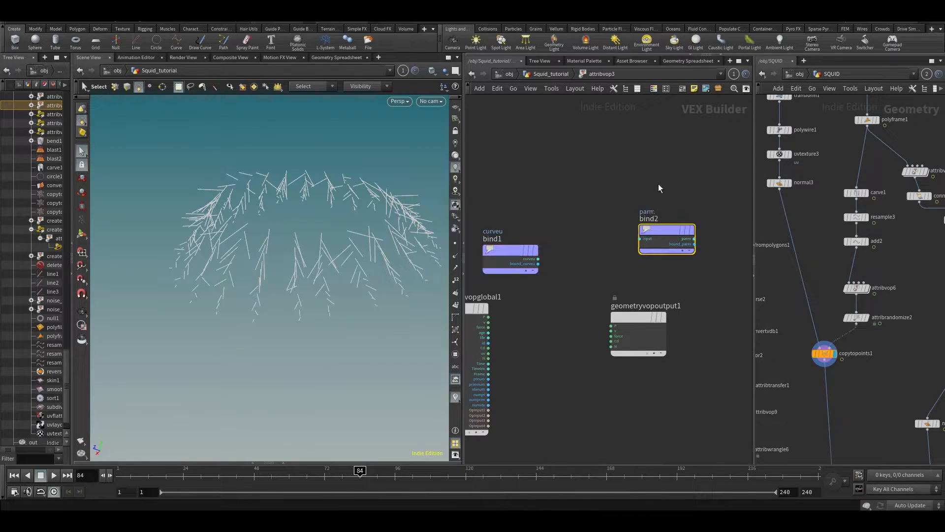
Set the exported attribute name of bind2 to pscale.
key(p)
double_click(544, 115)
text(pscale)
key(Return)
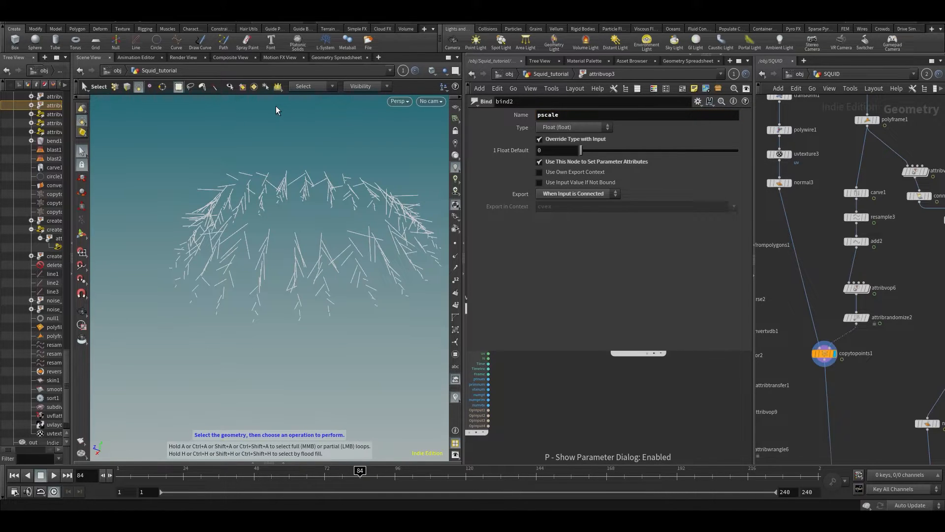
key(p)
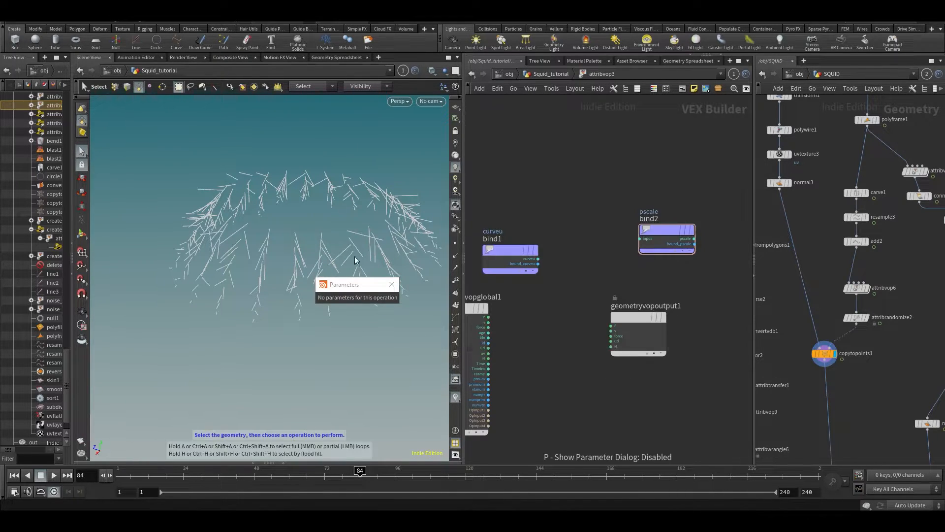
Connect the curveu bind to the pscale export through a Ramp Parameter node.
click(538, 260)
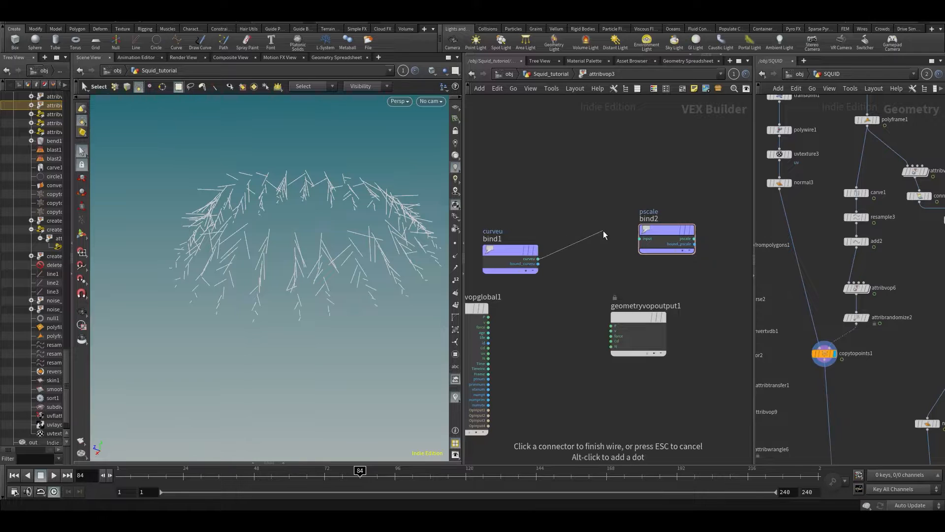
key(Tab)
text(ramp)
key(Return)
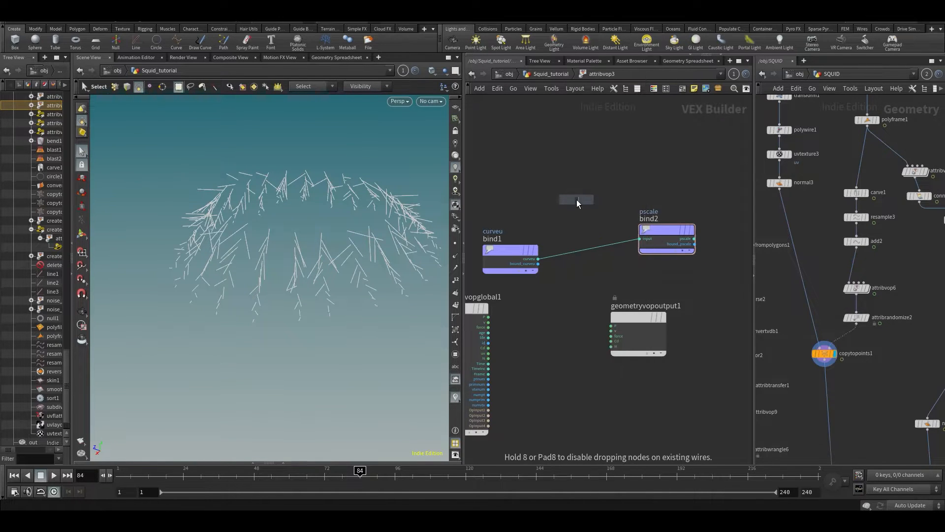
click(587, 260)
Insert a Multiply node between ramp1 and the pscale export.
scroll(630, 190, down, 2)
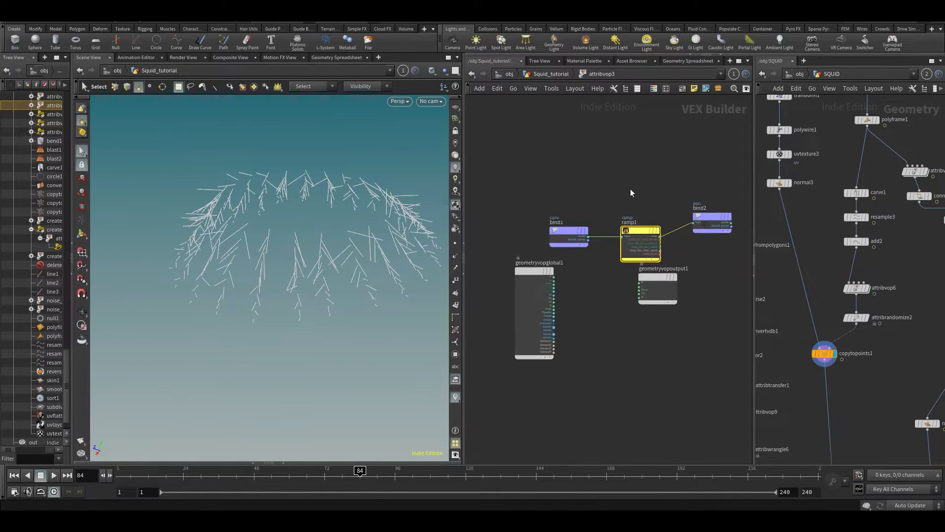
scroll(636, 203, up, 2)
key(Tab)
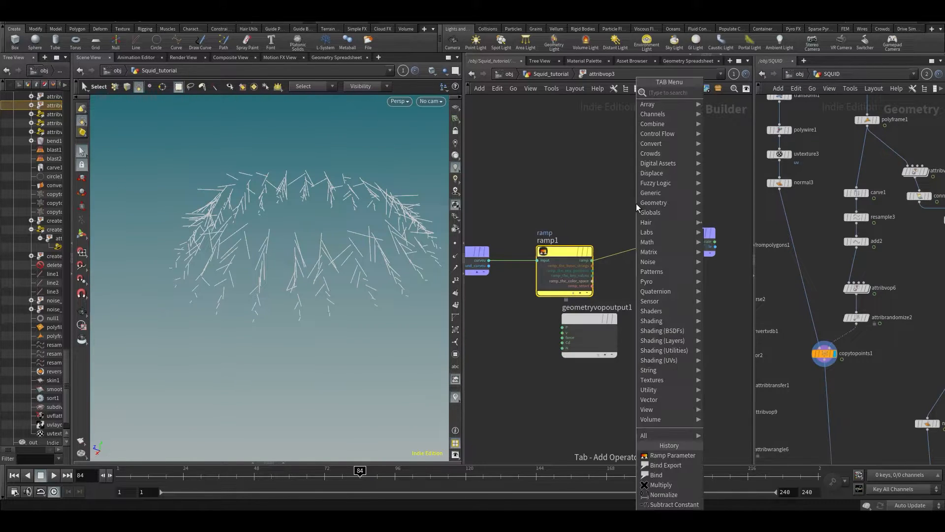
text(mul)
key(Return)
click(631, 271)
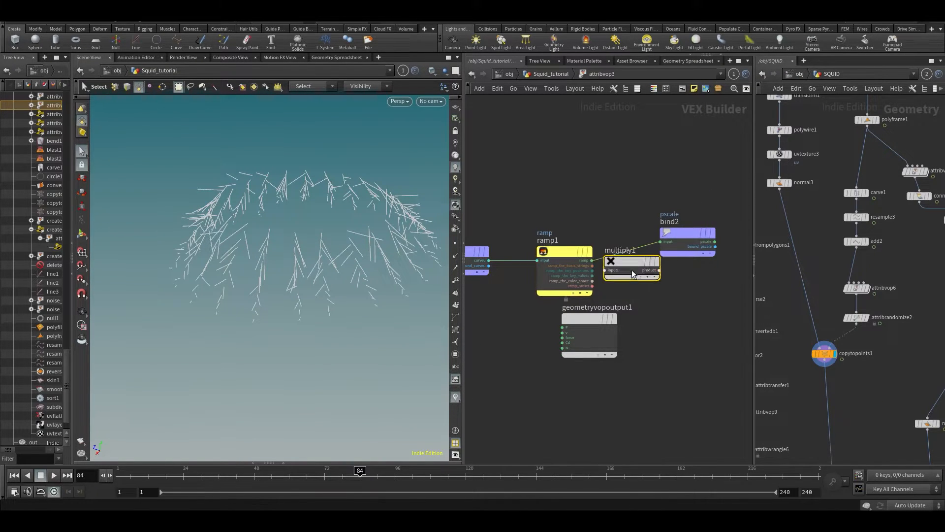
Promote the second input of multiply1 to a parameter.
key(p)
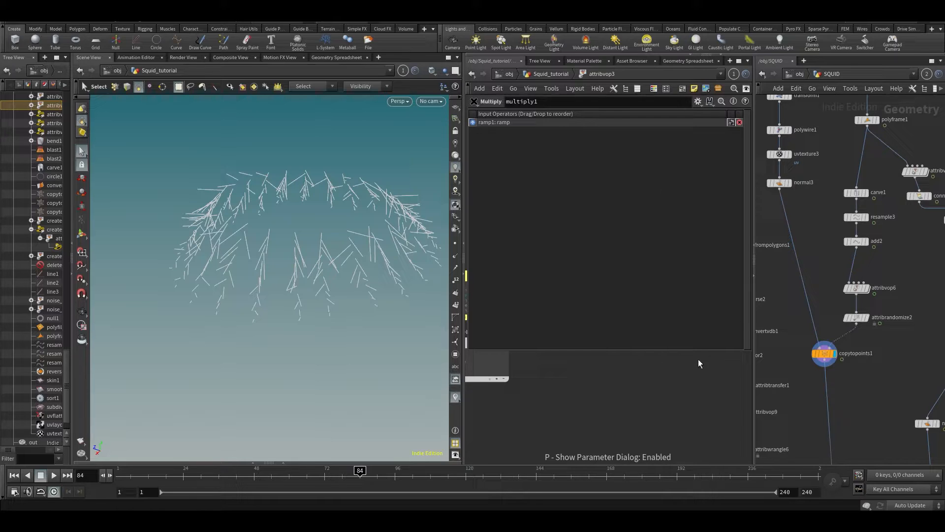
right_click(540, 279)
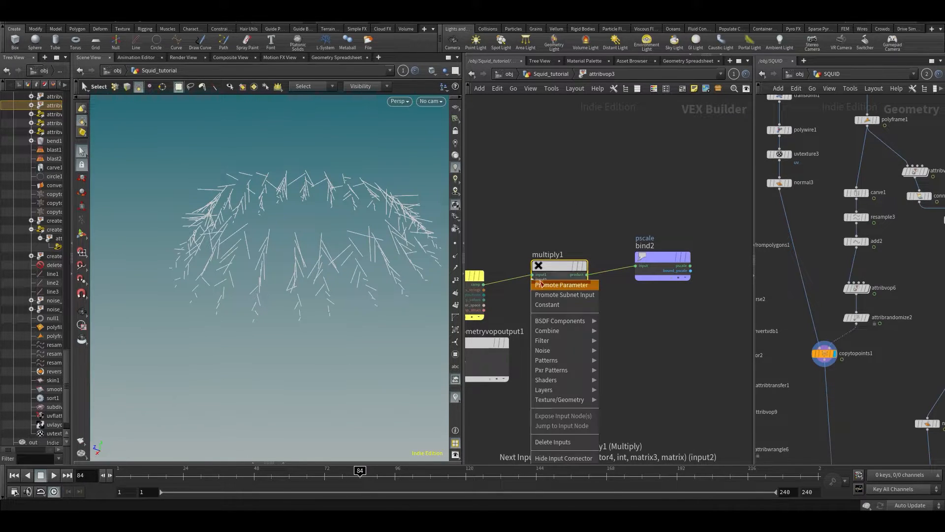
click(541, 285)
middle_drag(557, 226, 590, 228)
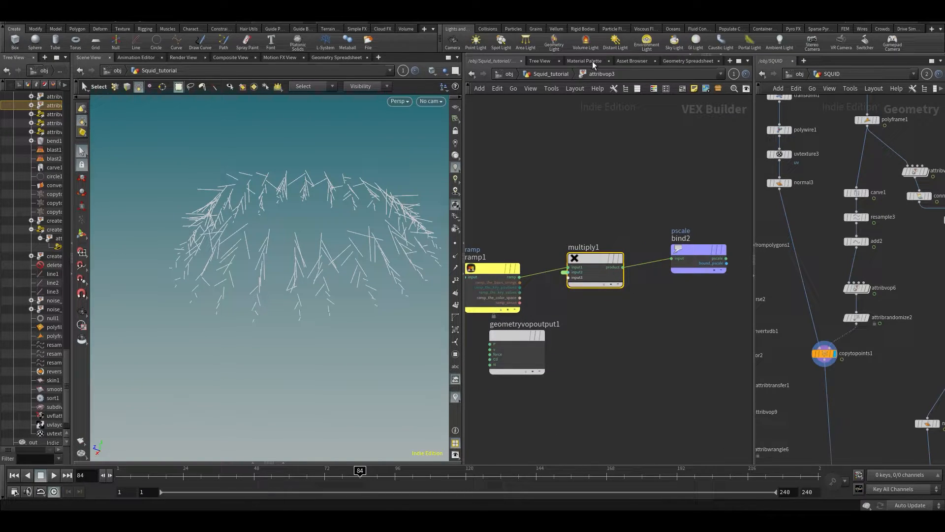
Set the ramp type of ramp1 to Spline Ramp (float) and save the scene.
middle_drag(485, 204, 572, 165)
scroll(572, 164, down, 2)
click(572, 215)
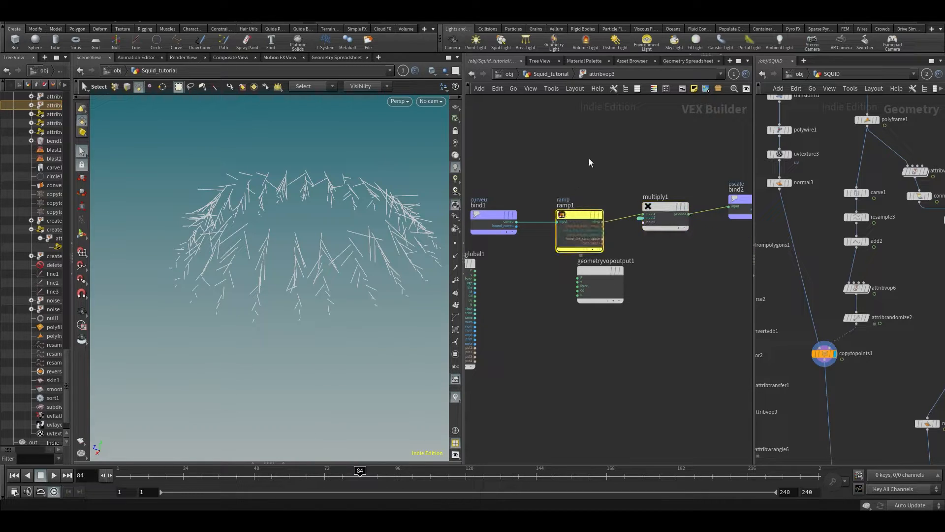
key(p)
click(566, 153)
click(558, 173)
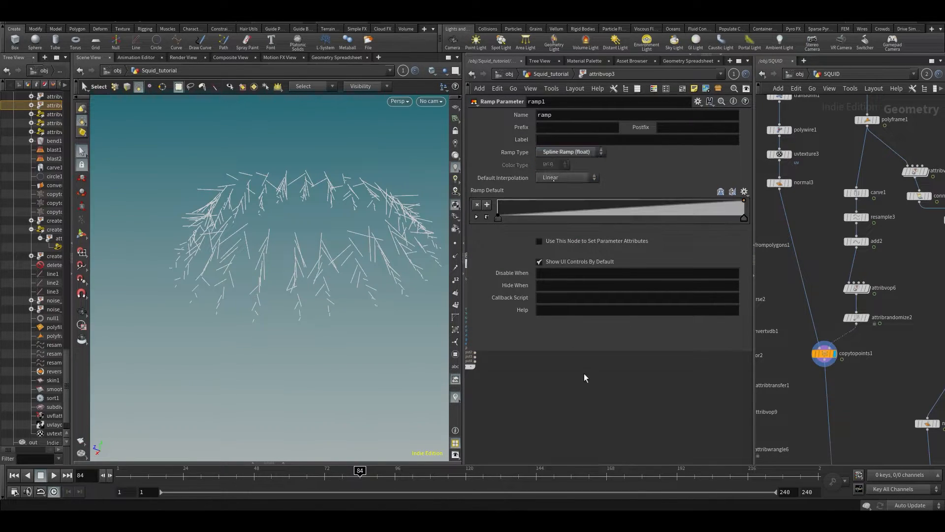
key(p)
key(ctrl+s)
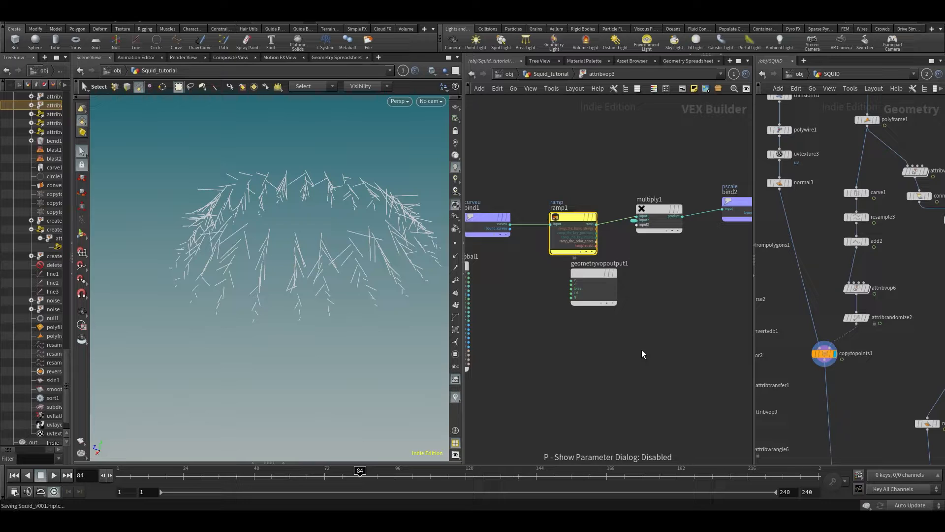
On attribvop3, raise the ramp's last point to value 1 and set Input Number 2 to 0.116.
key(u)
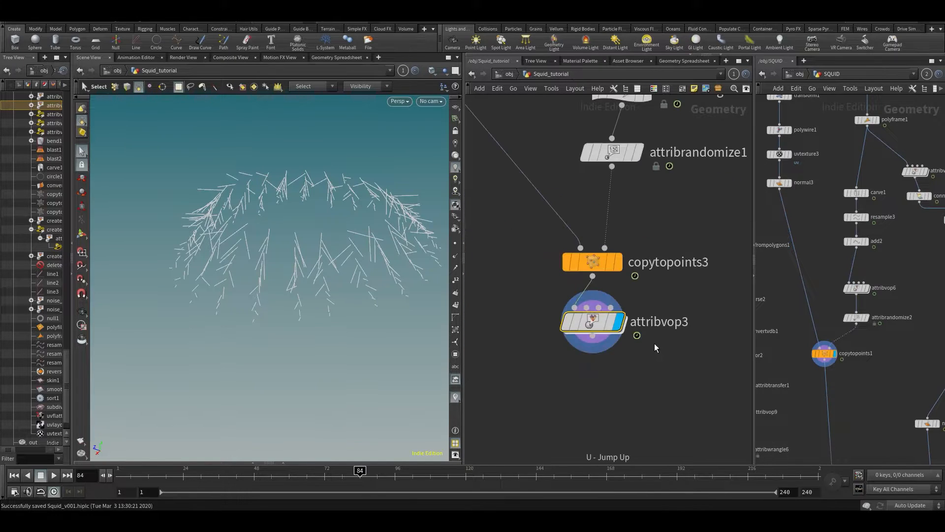
key(p)
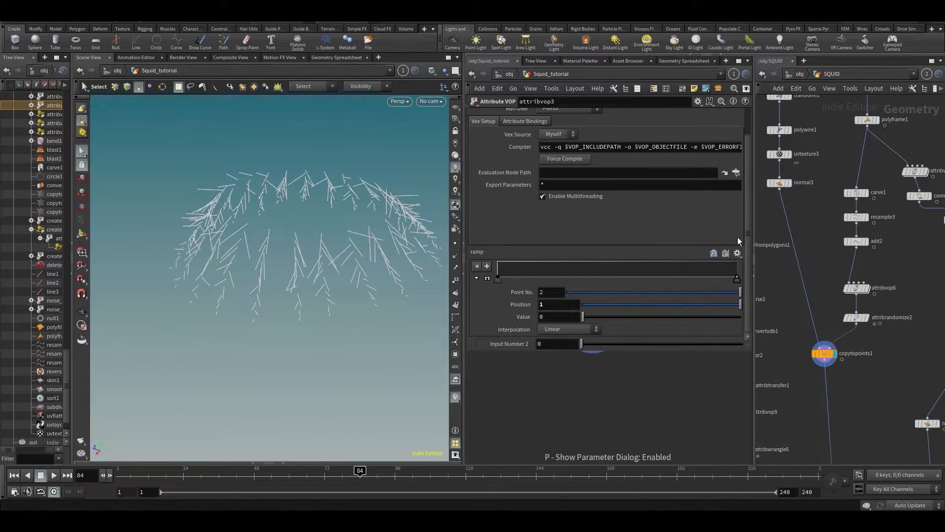
drag(735, 278, 737, 261)
drag(583, 345, 599, 344)
middle_drag(618, 386, 594, 482)
key(p)
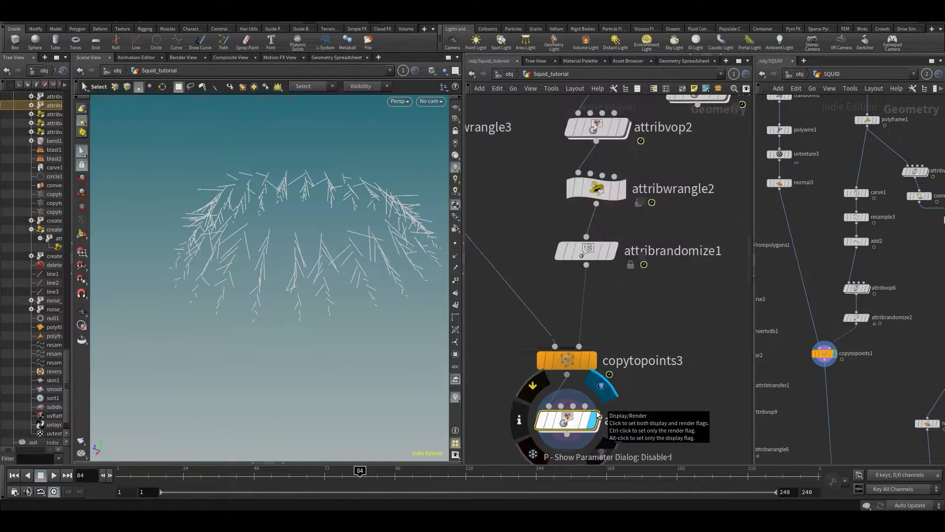
Add an Attribute Wrangle fed by copytopoints3 beside attribvop3 and make it the displayed node.
middle_drag(648, 362, 612, 306)
key(Tab)
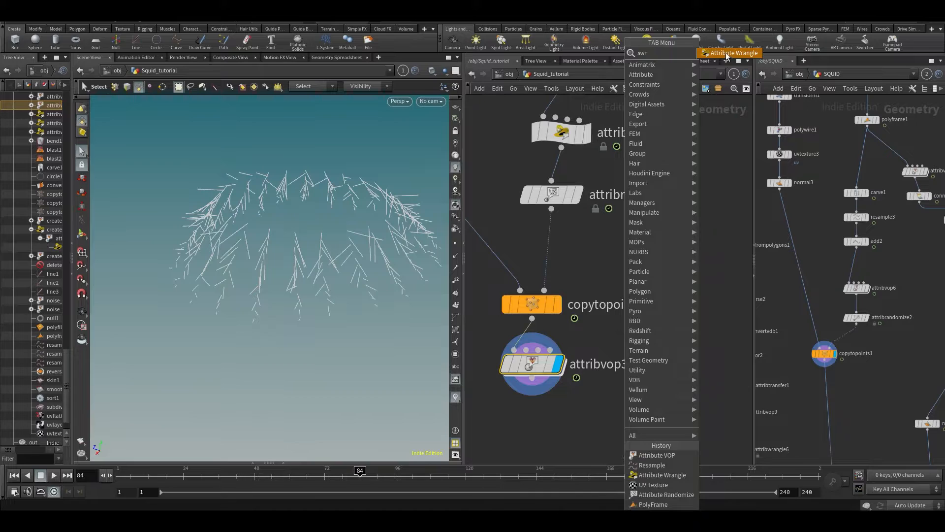
click(726, 52)
click(661, 384)
click(532, 320)
click(665, 370)
key(ctrl+z)
click(642, 367)
click(532, 319)
drag(660, 383, 625, 376)
mouse_move(655, 353)
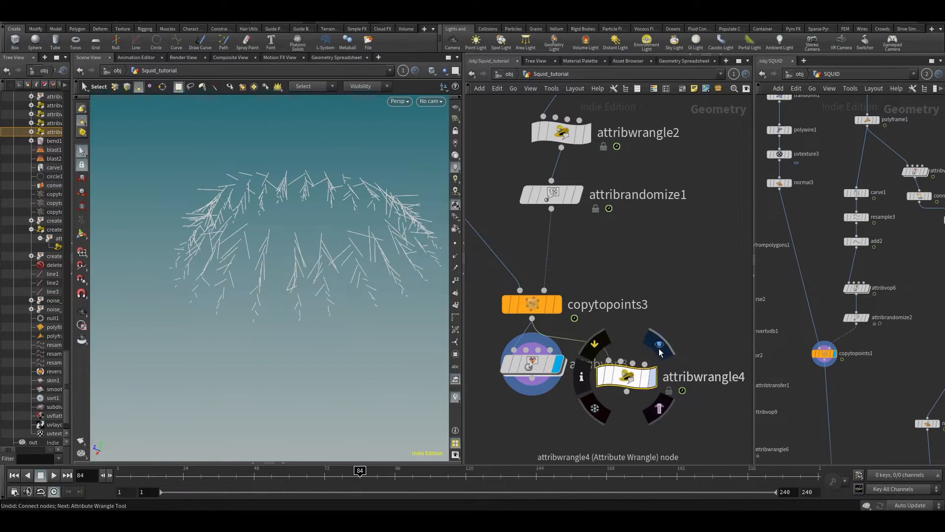
key(p)
click(562, 201)
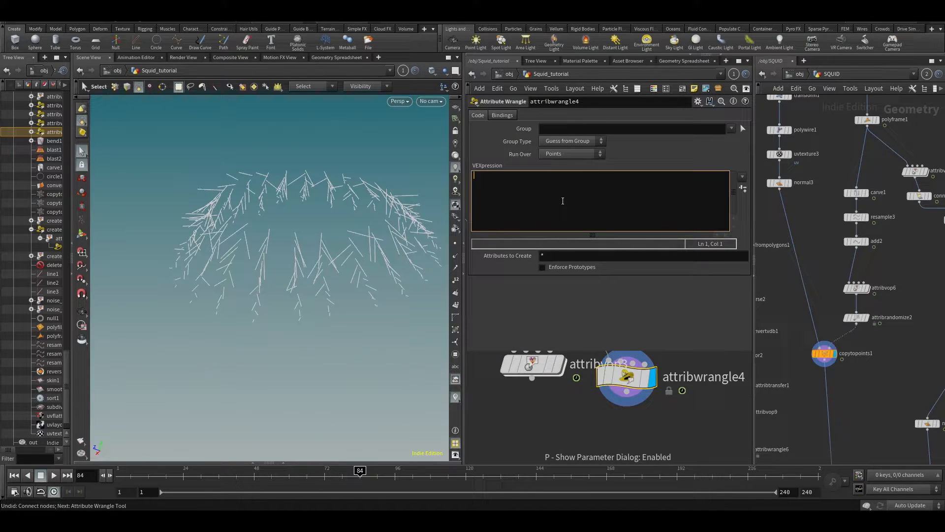
text(@pscale = chramp()
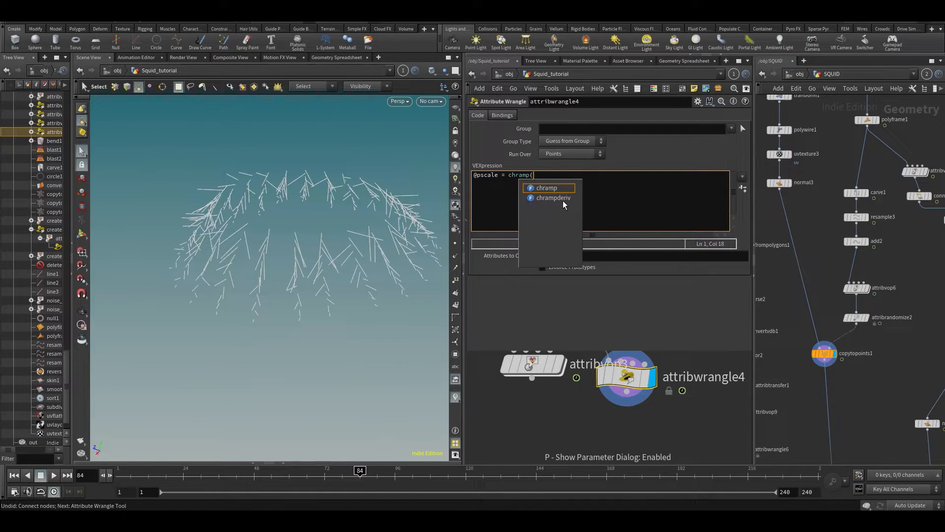
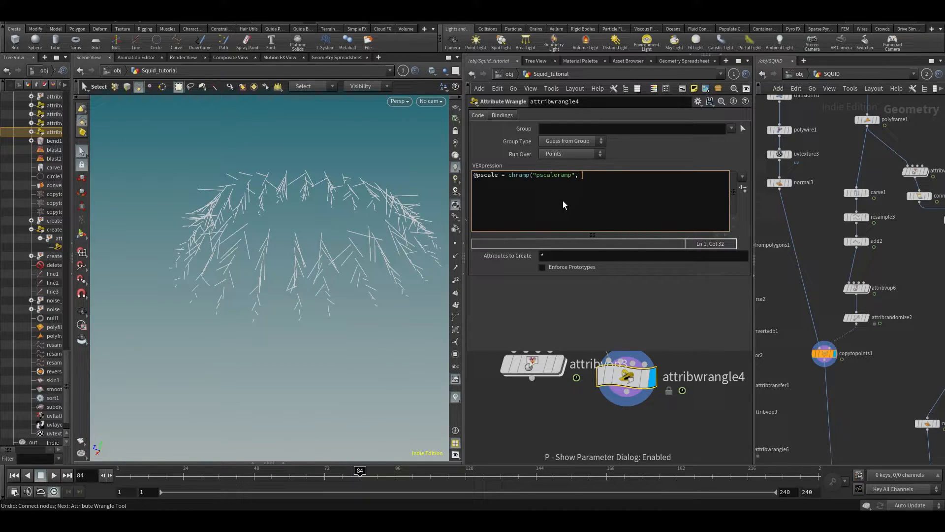
text(@curveu)
text(;)
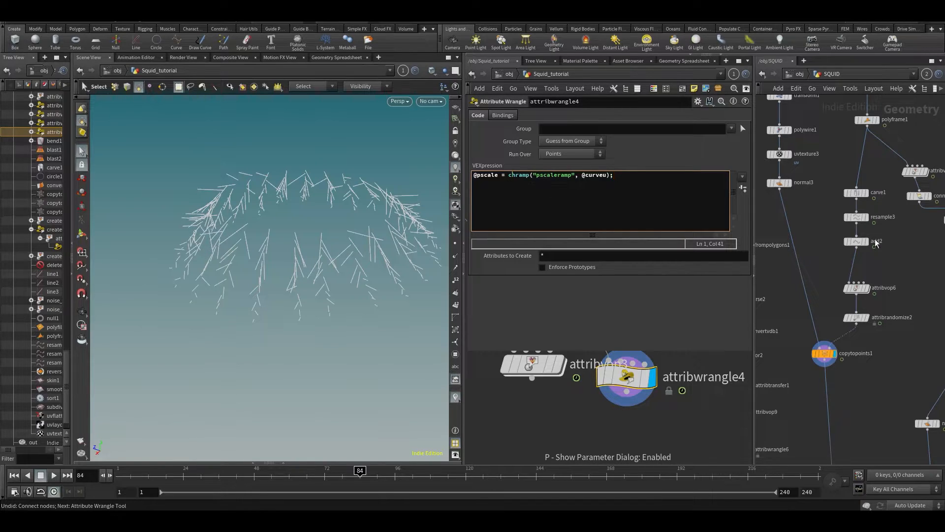
text(()
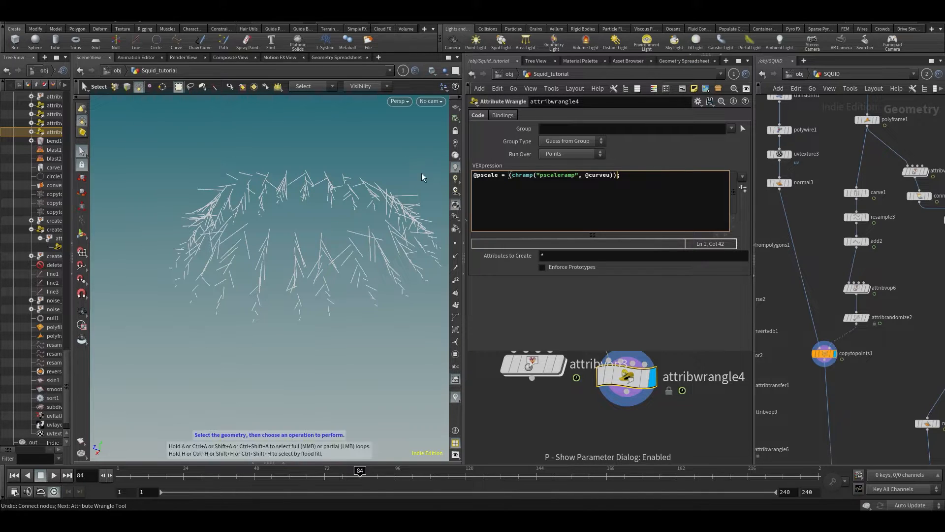
click(473, 174)
text(f)
Declare float multi = chf('multiplyscale'); above the pscale line, multiply the ramp by multi, and generate the wrangle's spare parameters.
key(Left)
key(Return)
key(Up)
text(float multi = )
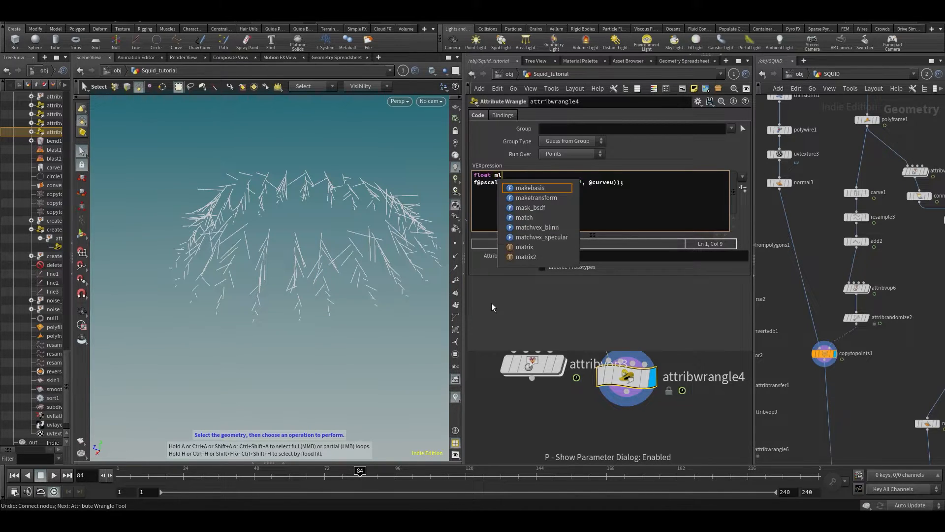
text(chf()
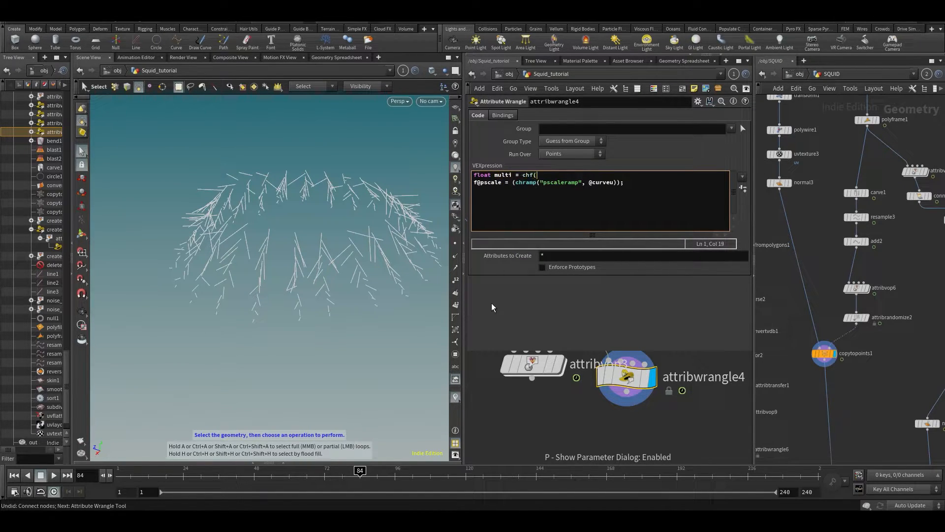
text('mult)
text(iply scla)
key(BackSpace)
key(BackSpace)
text(scale');)
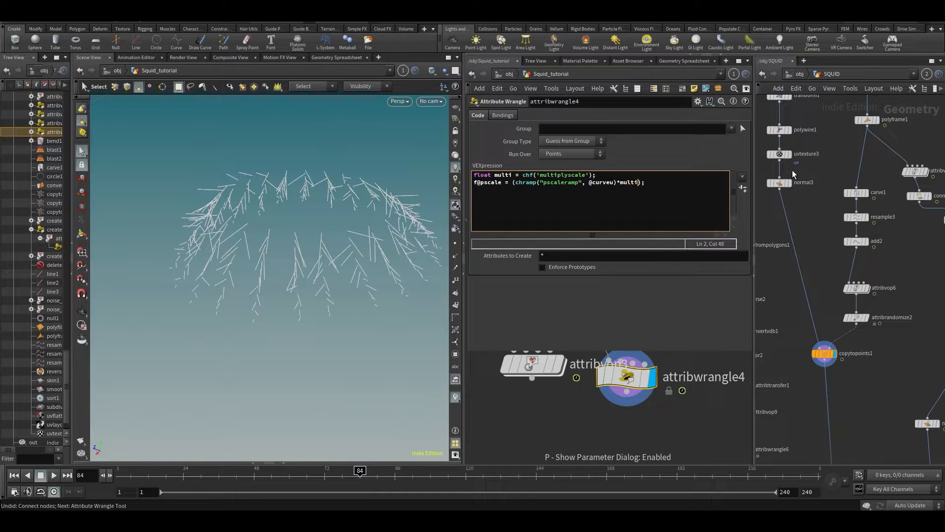
click(743, 188)
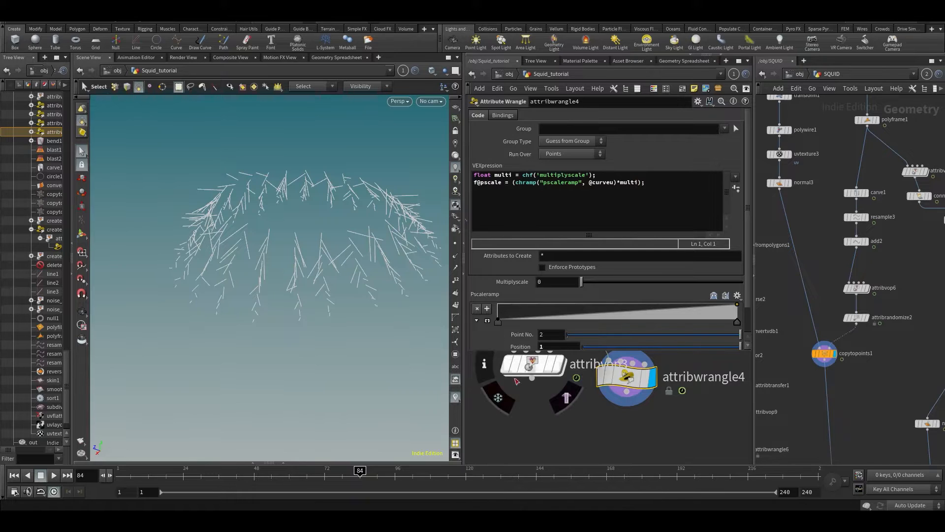
Add a PolyWire node below attribvop3, connect it to attribvop3's output and display it.
middle_drag(545, 417, 572, 341)
scroll(571, 341, down, 1)
middle_drag(571, 374, 522, 390)
scroll(571, 459, down, 2)
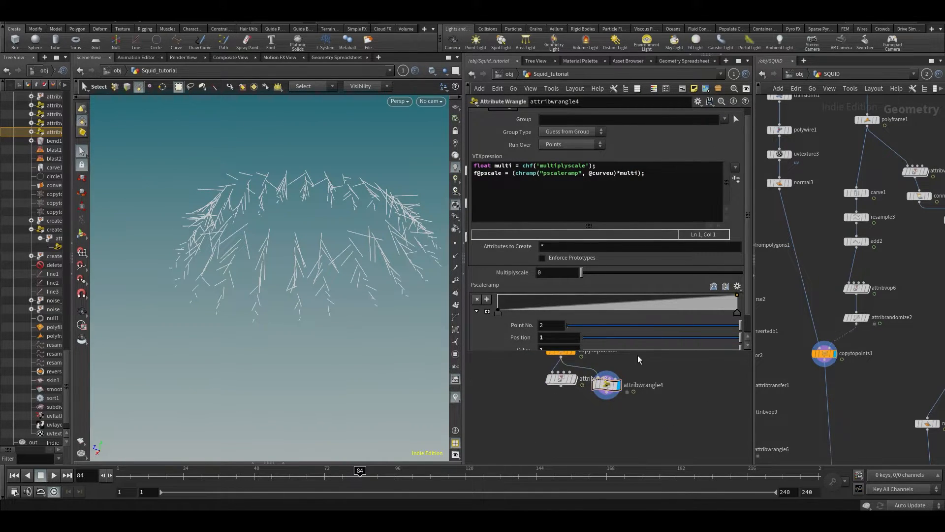
key(Tab)
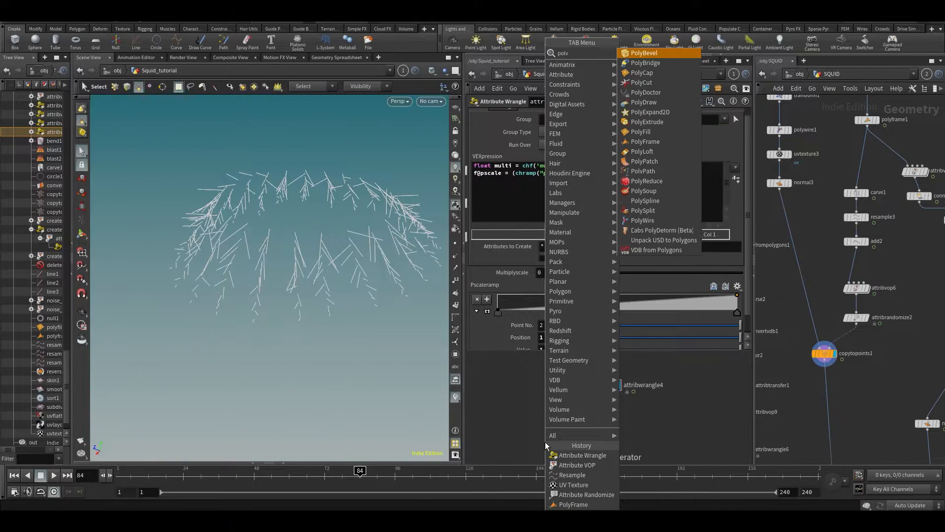
click(545, 441)
scroll(545, 442, up, 2)
click(561, 431)
click(566, 365)
click(564, 429)
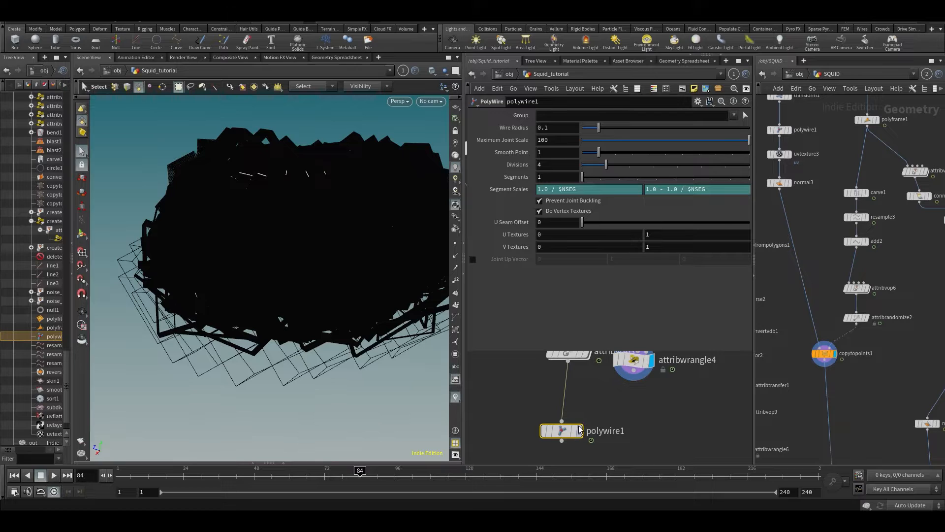
click(579, 430)
drag(560, 129, 319, 127)
text(@psca)
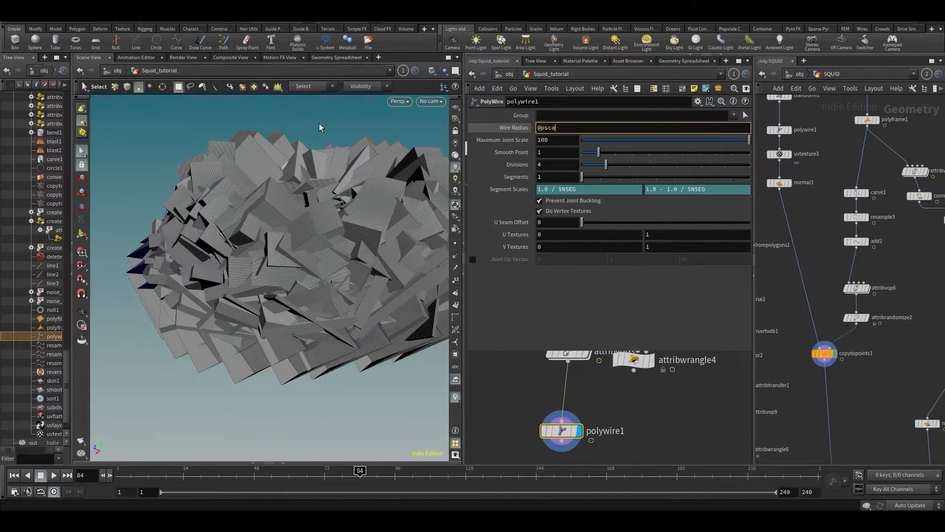
text(le)
key(Return)
Set the number of points on line3 to 8.
middle_drag(521, 379, 556, 467)
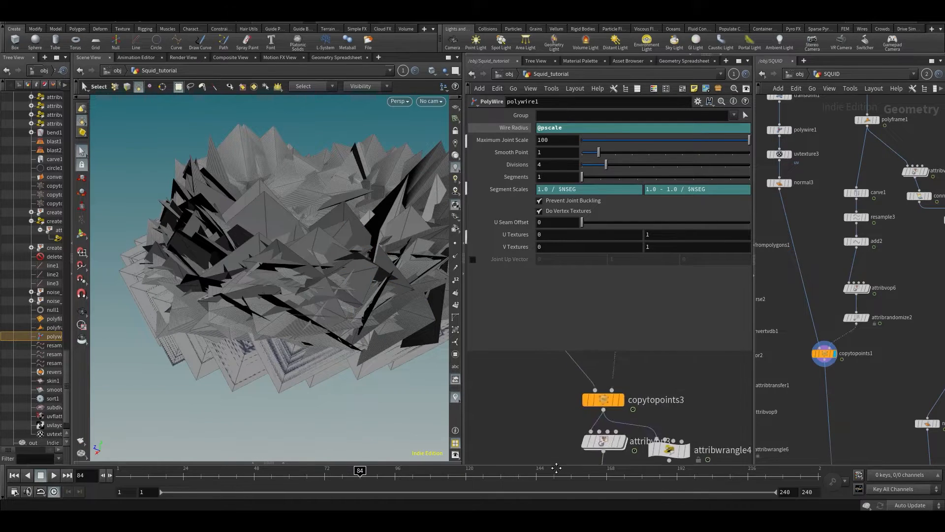
scroll(529, 402, down, 3)
middle_drag(530, 403, 542, 458)
middle_drag(509, 361, 517, 419)
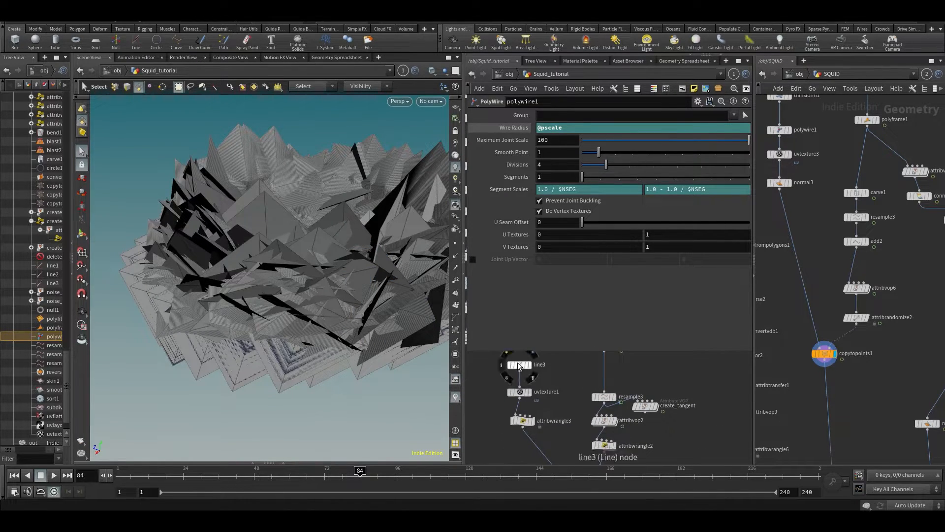
click(519, 365)
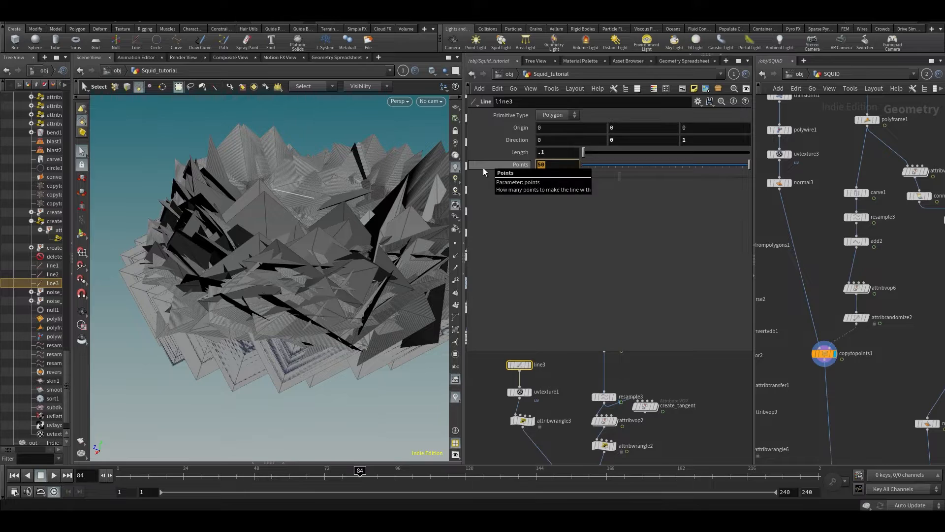
text(8)
key(Return)
Set Input Number 2 of attribvop3 to 0.006.
middle_drag(578, 439, 564, 339)
scroll(585, 387, up, 1)
middle_drag(634, 414, 639, 356)
click(584, 380)
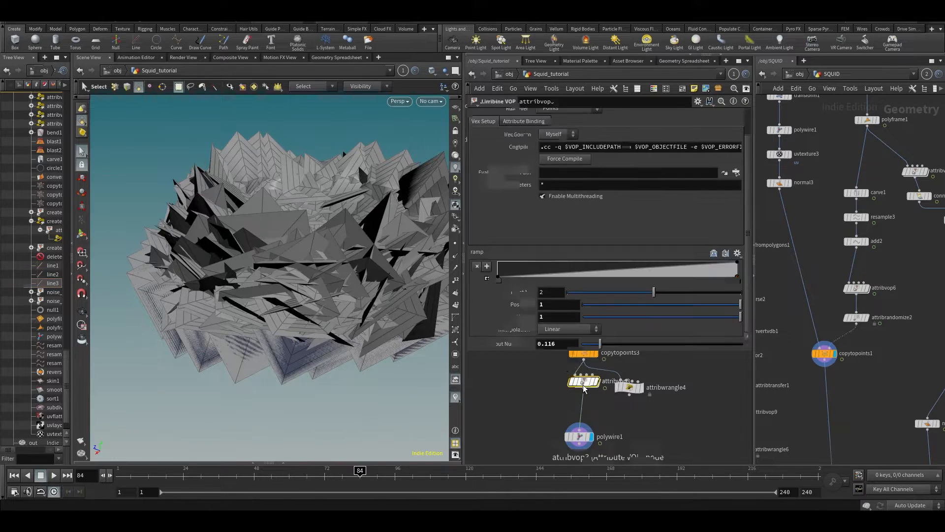
drag(600, 343, 582, 345)
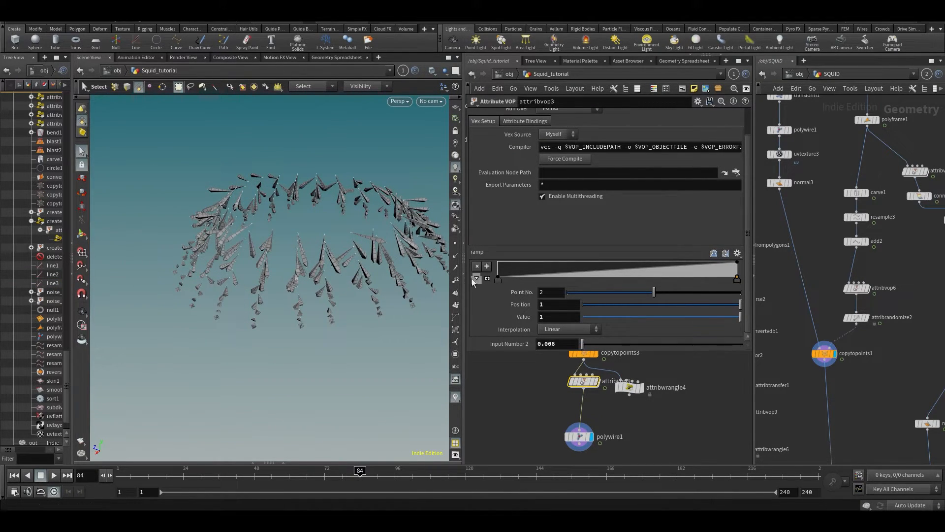
Shape attribvop3's ramp to fall from value 1 at the start through 0.8 at about 0.71 to 0 at position 1.
drag(497, 279, 498, 261)
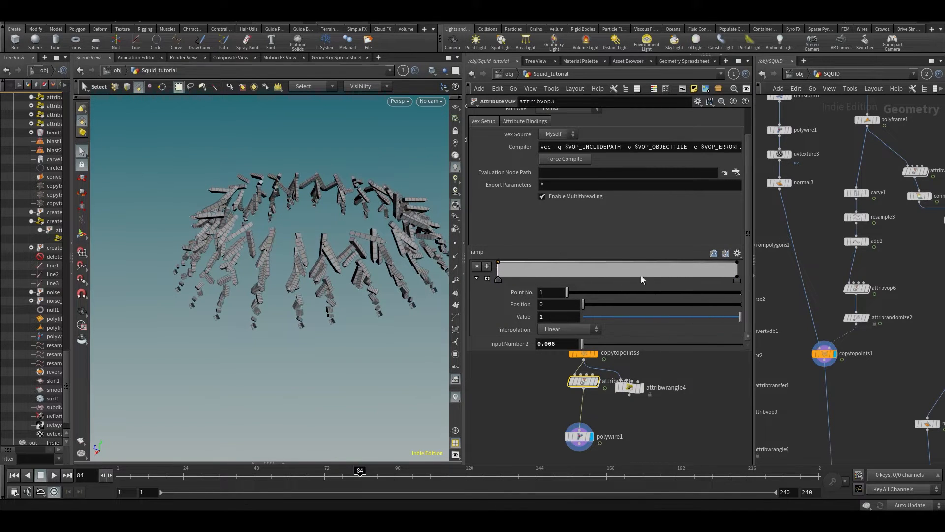
drag(737, 261, 735, 305)
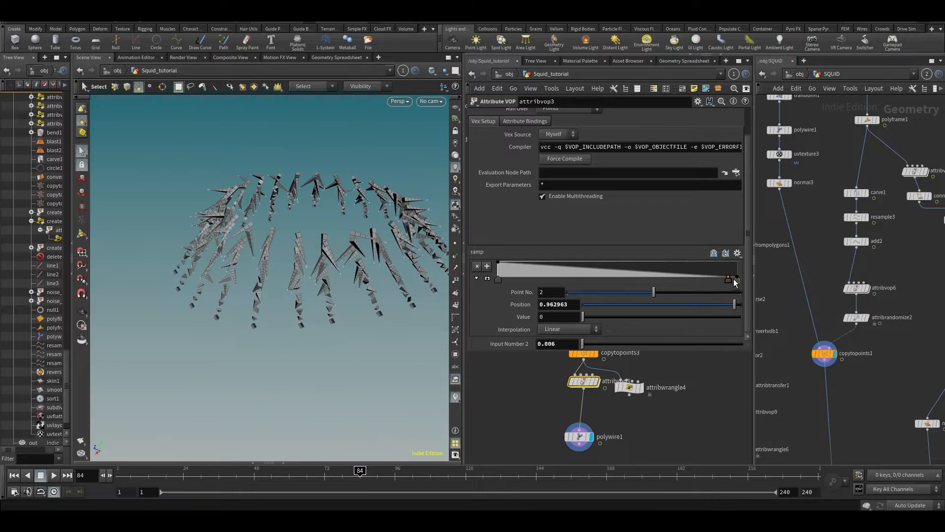
drag(668, 277, 668, 265)
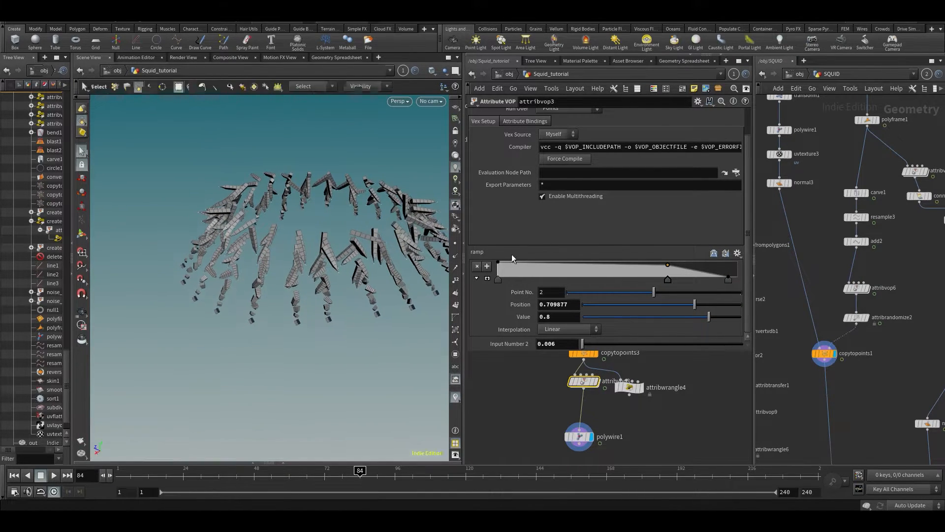
click(498, 279)
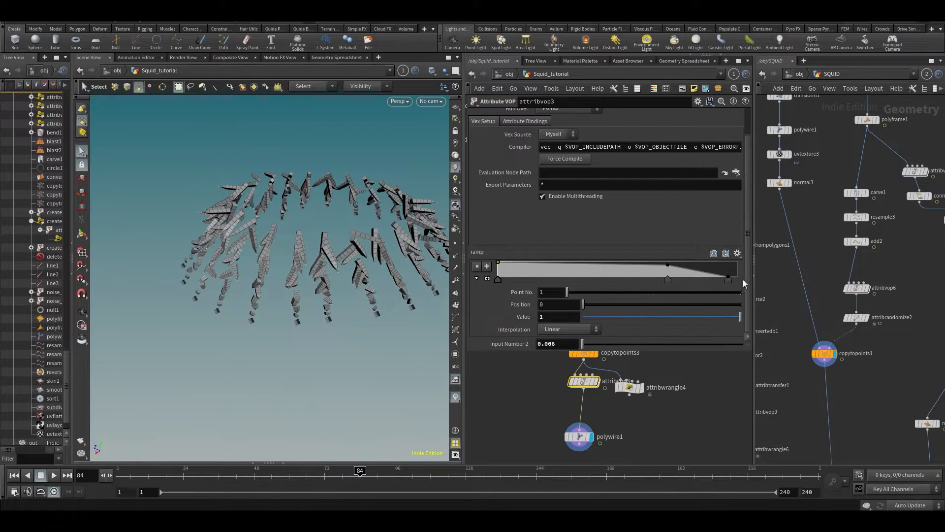
drag(728, 281, 737, 283)
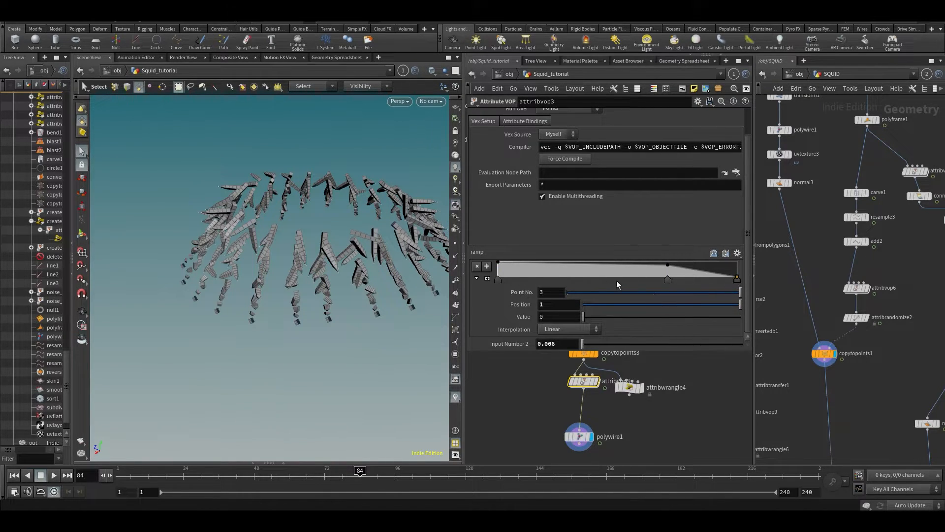
Set the ramp points' interpolation to Bezier and Input Number 2 of attribvop3 to 0.012.
click(497, 279)
right_click(499, 278)
mouse_move(542, 281)
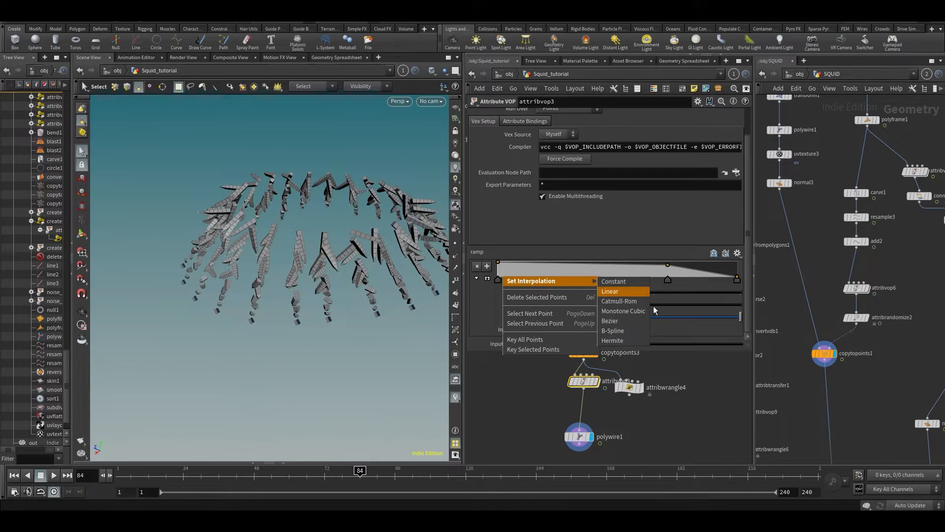
click(622, 323)
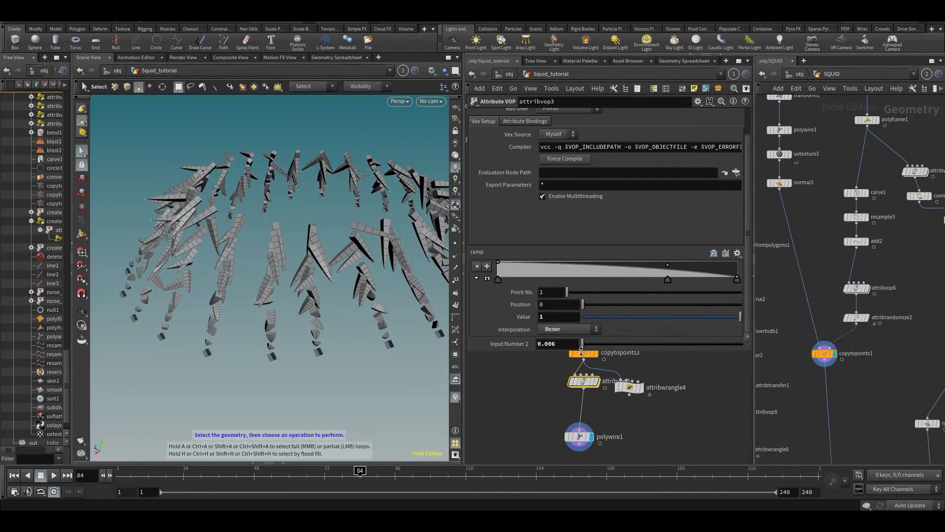
middle_drag(568, 344, 593, 362)
key(ctrl+z)
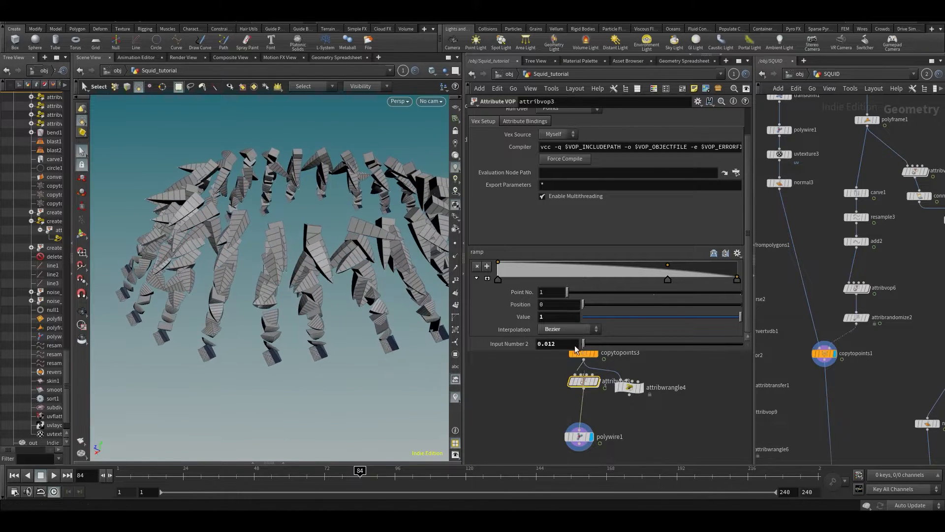
Set the Divisions of polywire1 to 6, check the tentacle meshes from another angle and save the scene.
click(581, 441)
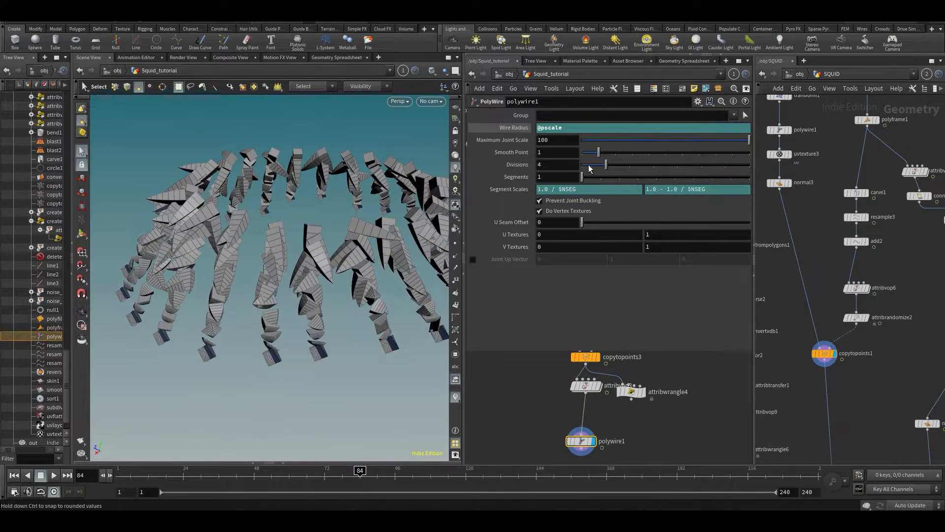
drag(605, 169, 655, 169)
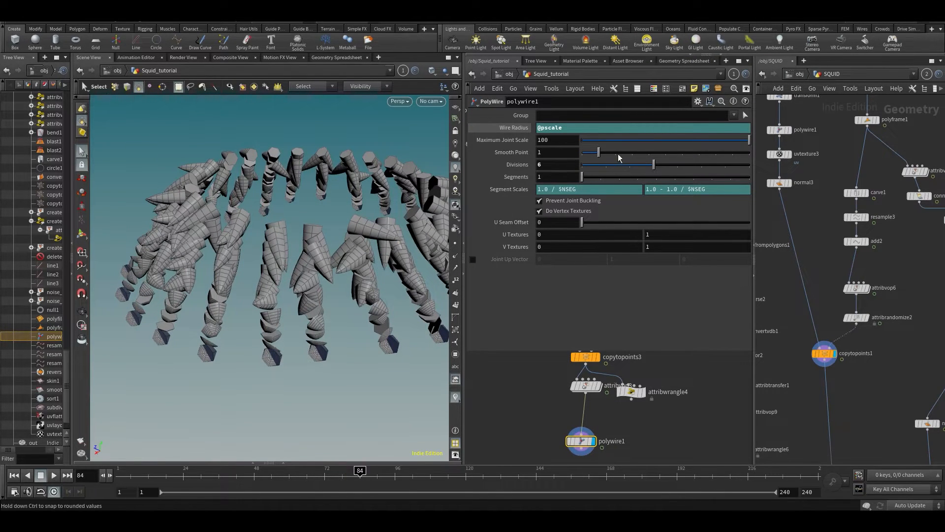
key(Escape)
drag(354, 261, 251, 242)
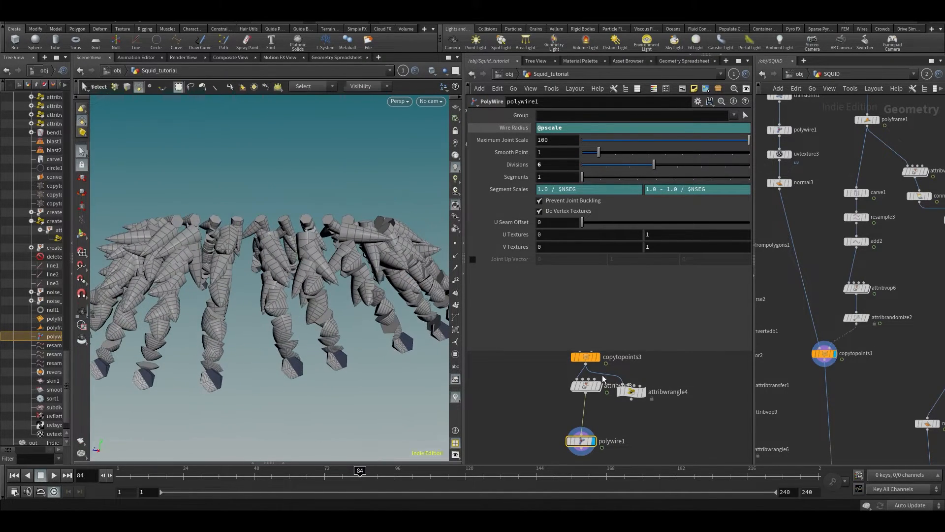
middle_drag(548, 412, 533, 440)
key(ctrl+s)
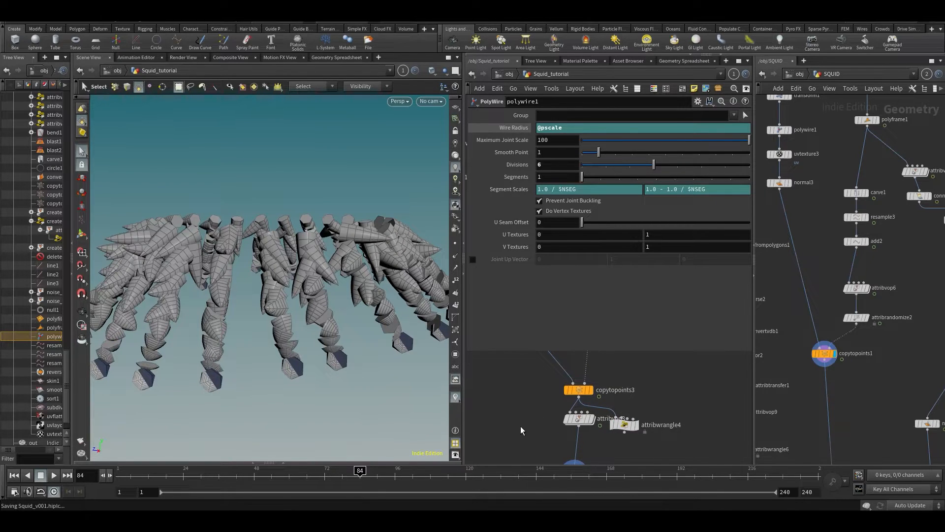
Try moving the end point of attribvop3's ramp inward to position 0.925926.
key(Escape)
drag(276, 332, 284, 360)
key(Escape)
middle_drag(528, 453, 527, 412)
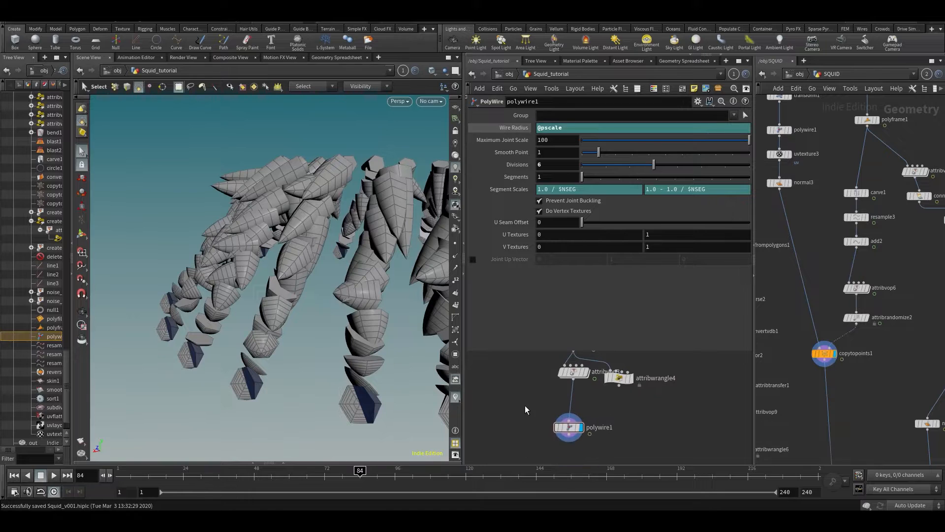
click(570, 377)
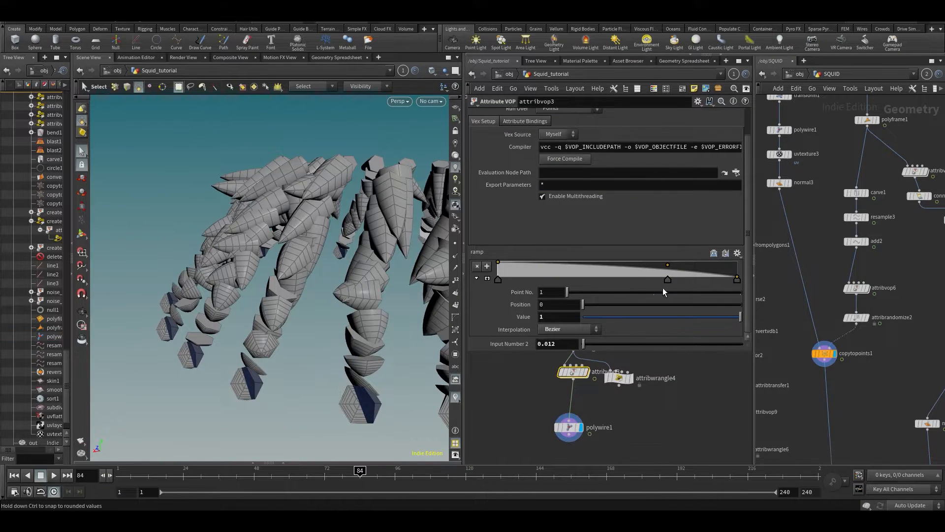
click(736, 280)
drag(736, 283, 715, 284)
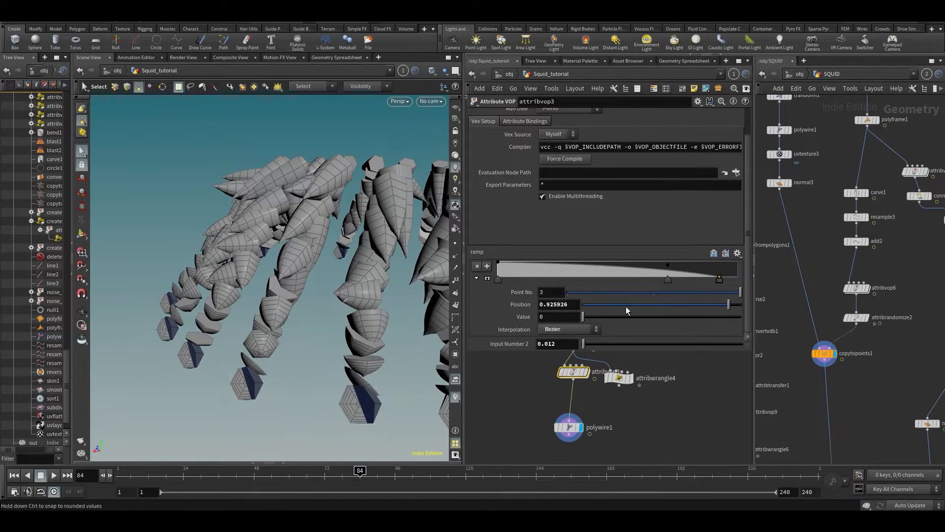
key(ctrl+z)
Save the scene and check the tentacle meshes from another angle.
alt+drag(355, 298, 263, 238)
key(s)
key(ctrl+s)
key(Escape)
drag(315, 222, 308, 247)
Examine the curveu and pscale values of attribrandomize1's points in the Geometry Spreadsheet.
middle_drag(547, 377, 538, 406)
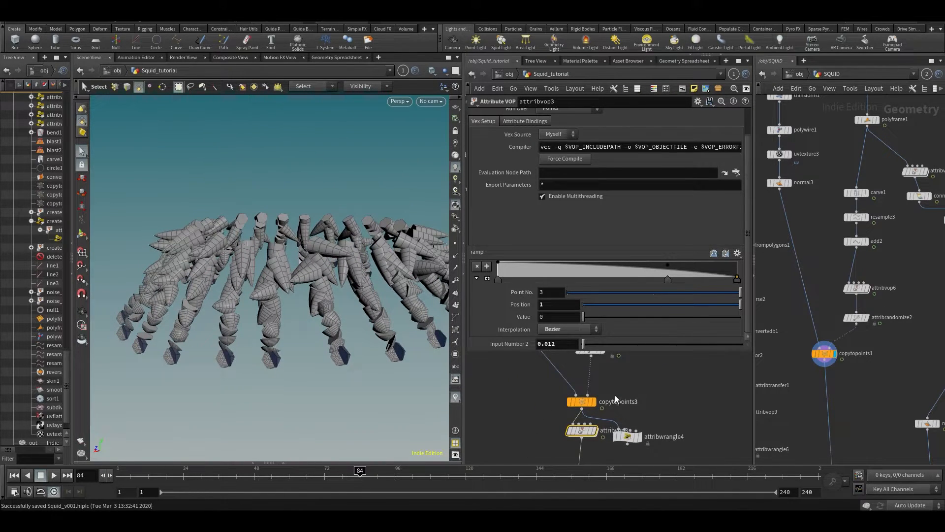
click(584, 401)
middle_drag(589, 357, 591, 391)
click(591, 392)
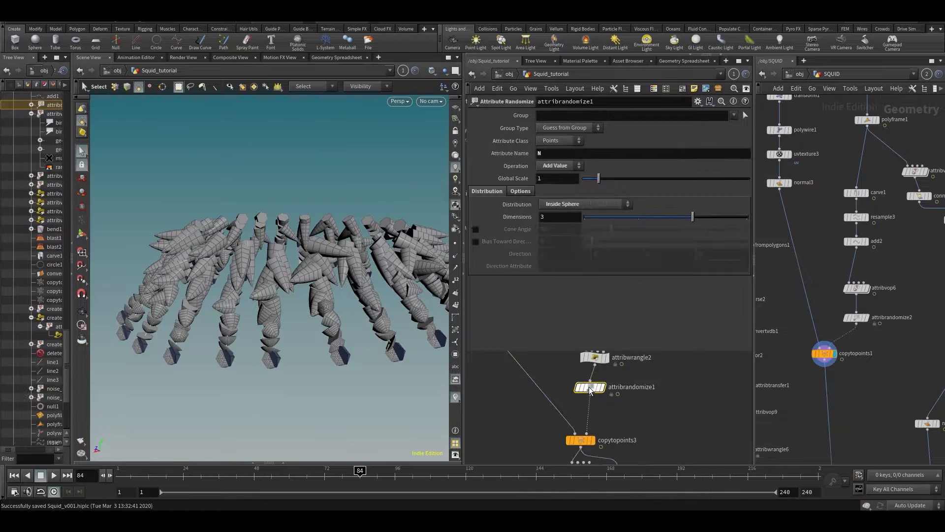
click(340, 58)
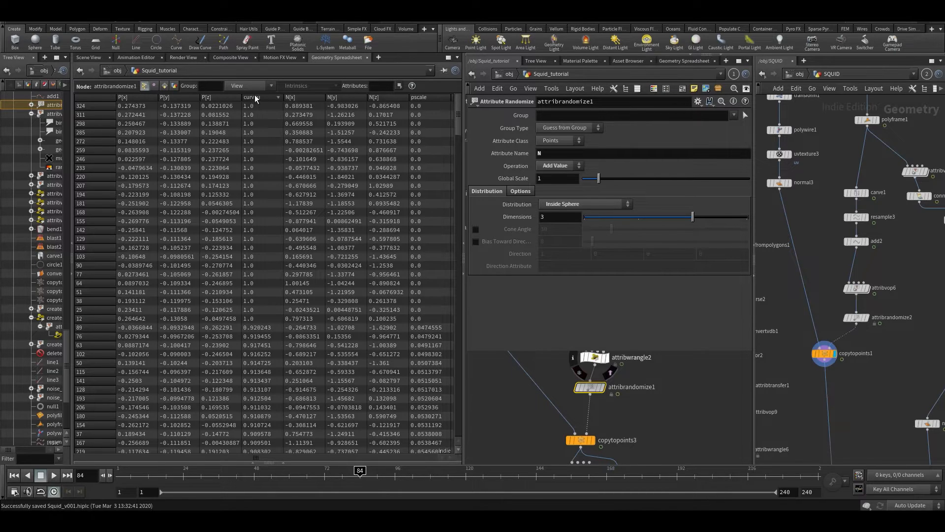
middle_drag(618, 418, 650, 411)
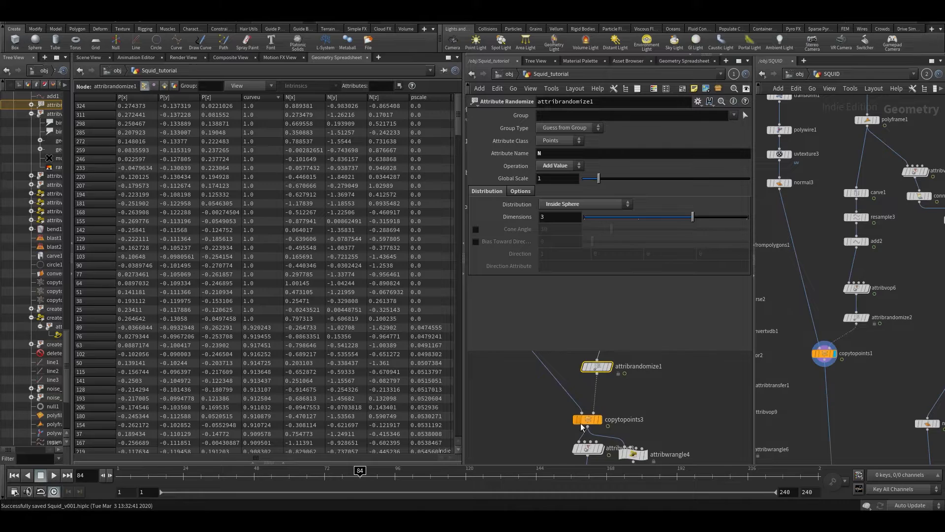
middle_drag(580, 428, 615, 398)
mouse_move(536, 367)
middle_down()
mouse_move(532, 419)
mouse_move(553, 435)
middle_up()
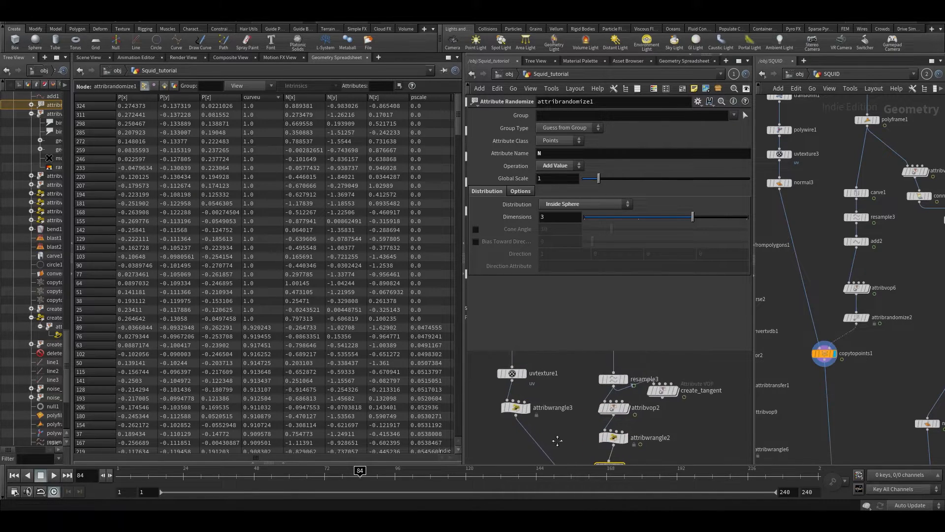
middle_drag(510, 361, 535, 393)
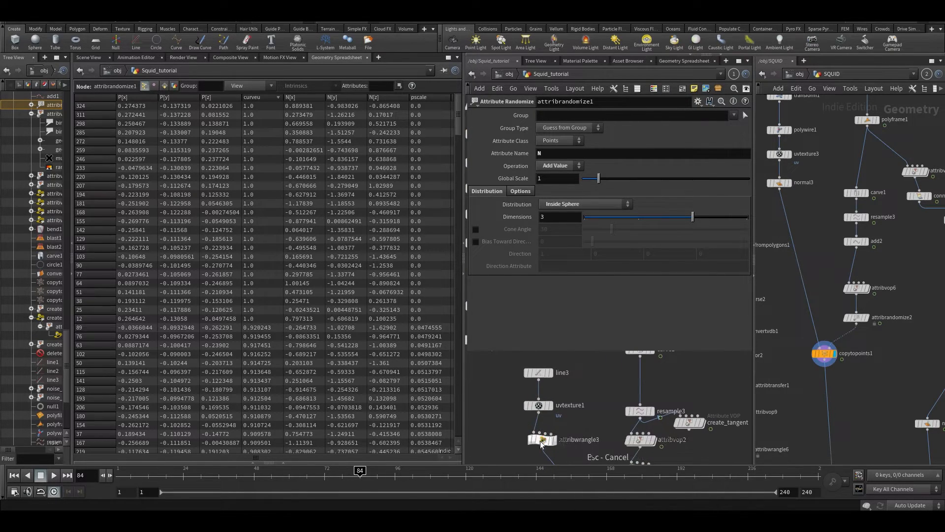
click(540, 442)
click(503, 176)
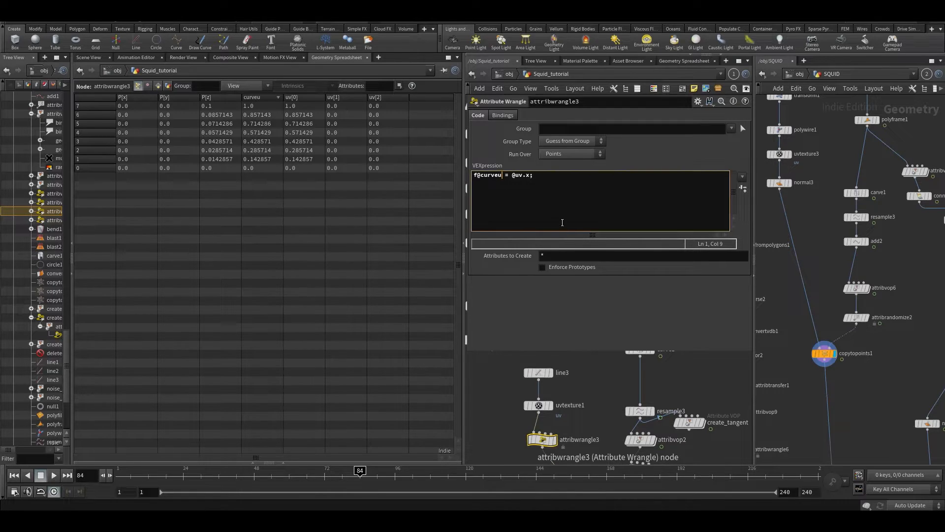
Remove the curveu exclusion from the attributes that copytopoints3 copies from the target points.
middle_drag(595, 445, 573, 363)
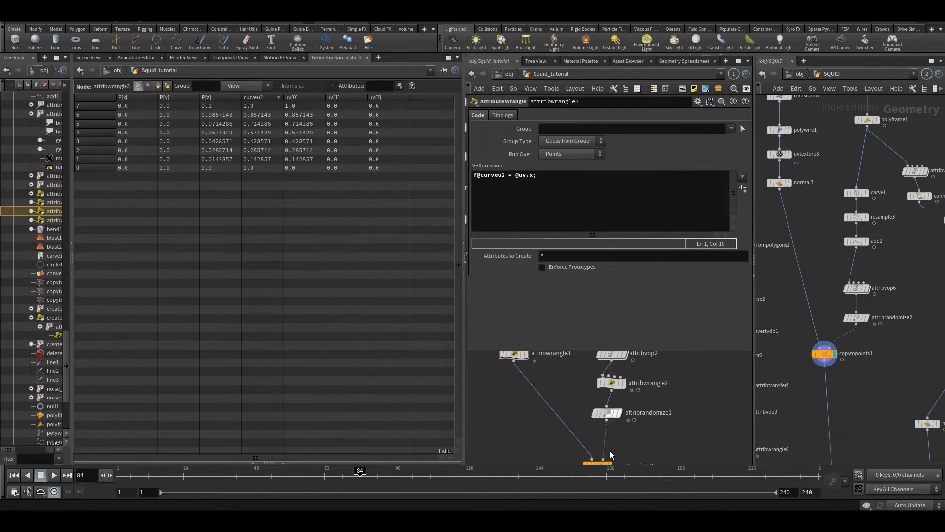
middle_drag(610, 455, 605, 433)
click(591, 444)
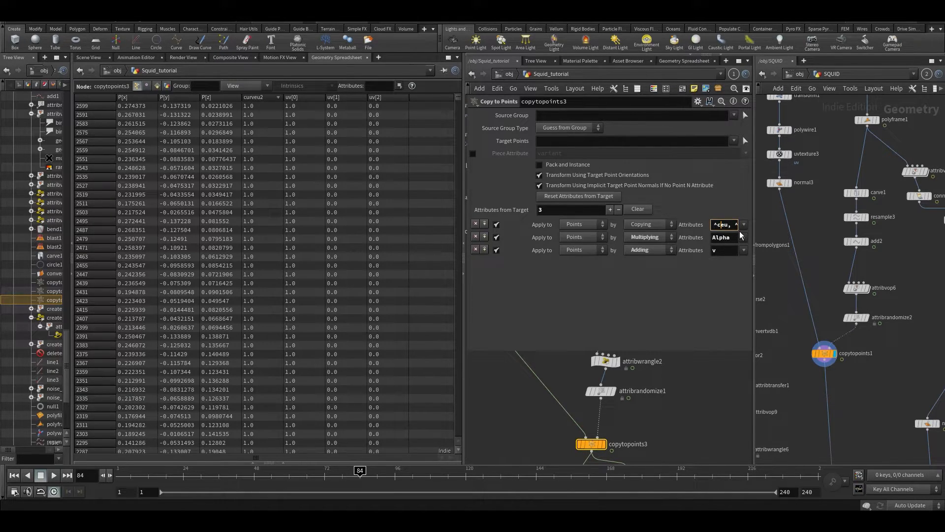
key(BackSpace)
key(Return)
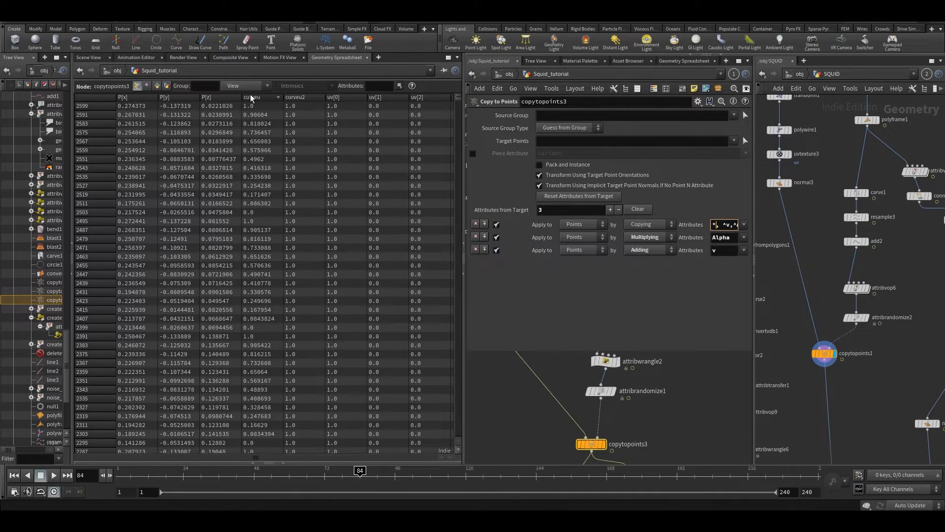
Sort copytopoints3's points by curveu2, compare them with curveu, and inspect the tentacle meshes in the scene view.
click(299, 98)
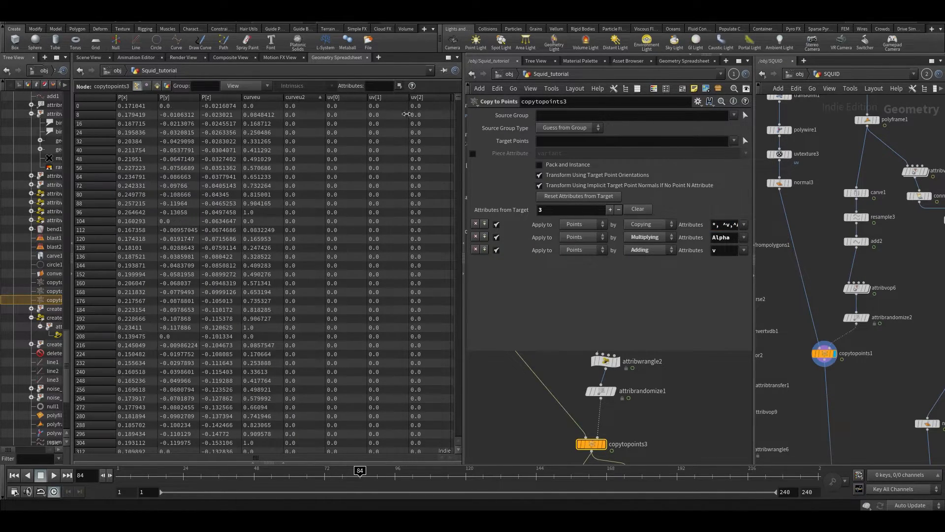
drag(458, 98, 464, 313)
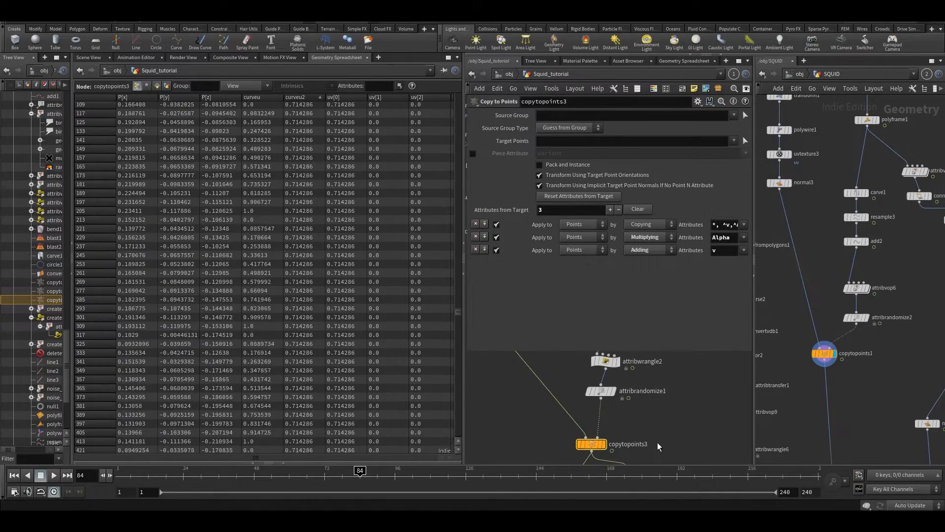
middle_drag(672, 438, 671, 418)
key(p)
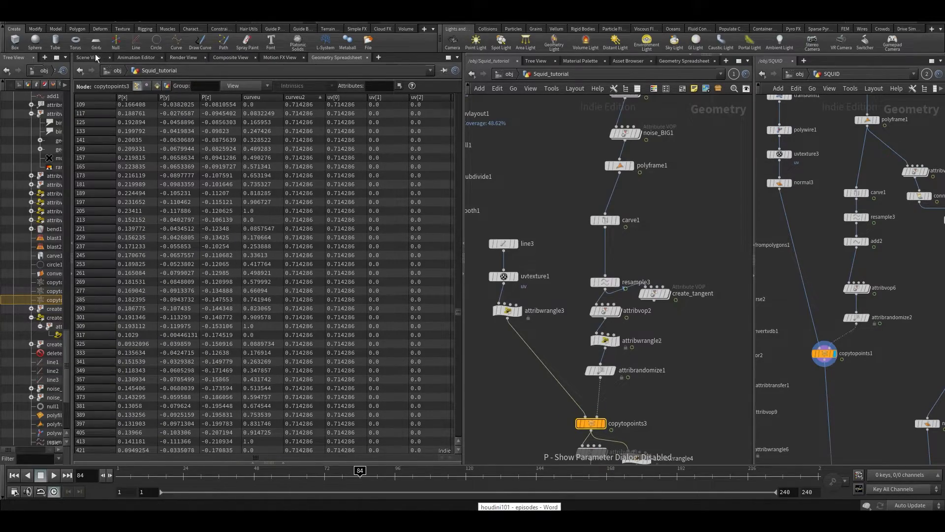
click(87, 58)
drag(207, 296, 356, 325)
Duplicate the curveu bind node inside attribvop3.
middle_drag(689, 412, 723, 204)
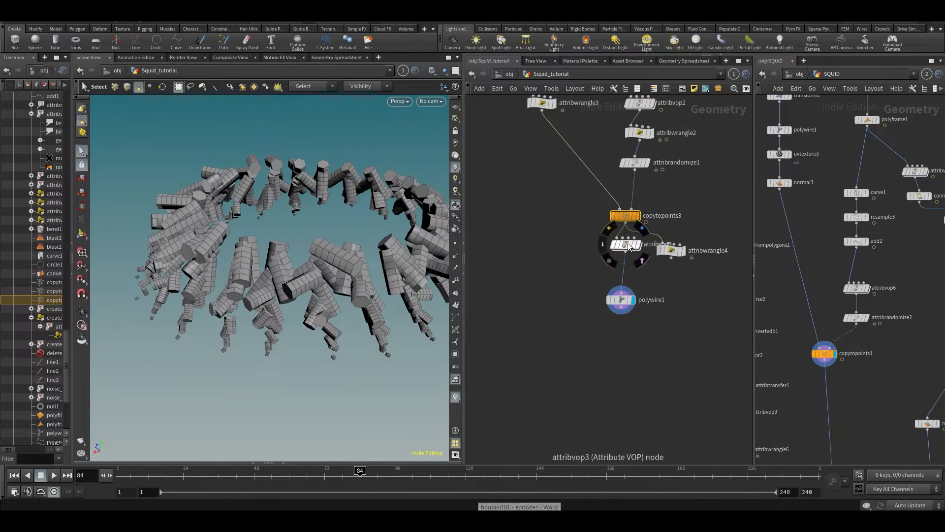
double_click(628, 245)
middle_drag(641, 286, 693, 375)
middle_drag(575, 217, 541, 237)
click(612, 217)
click(563, 281)
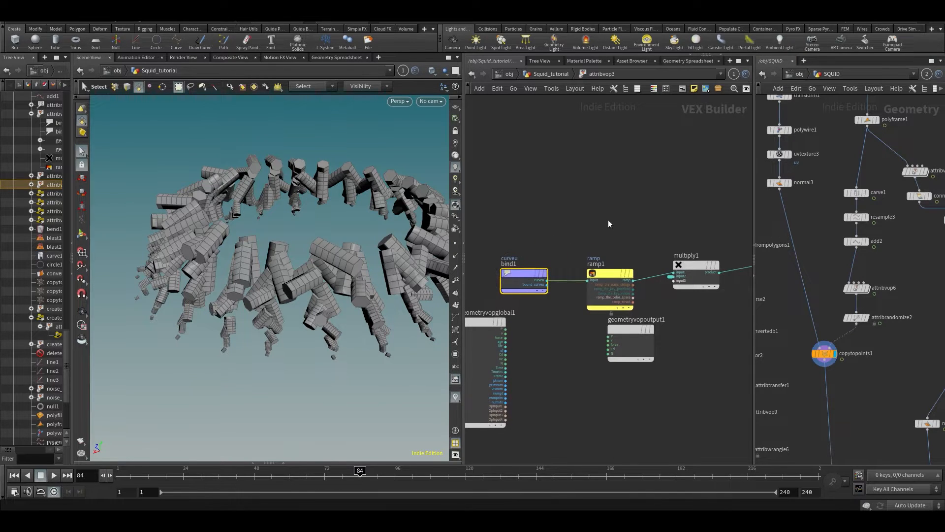
alt+drag(259, 286, 281, 267)
key(Tab)
key(Escape)
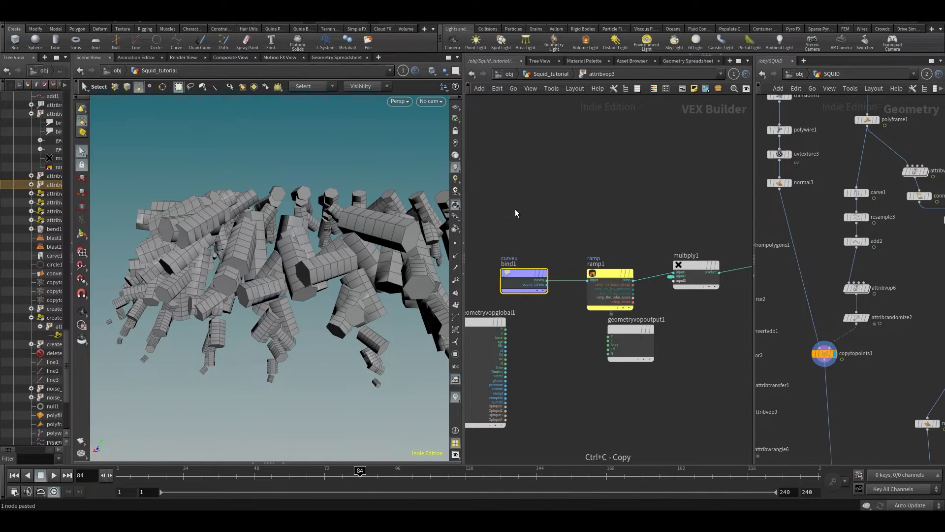
key(ctrl+v)
Set the duplicated bind node's attribute name to curveu2.
key(p)
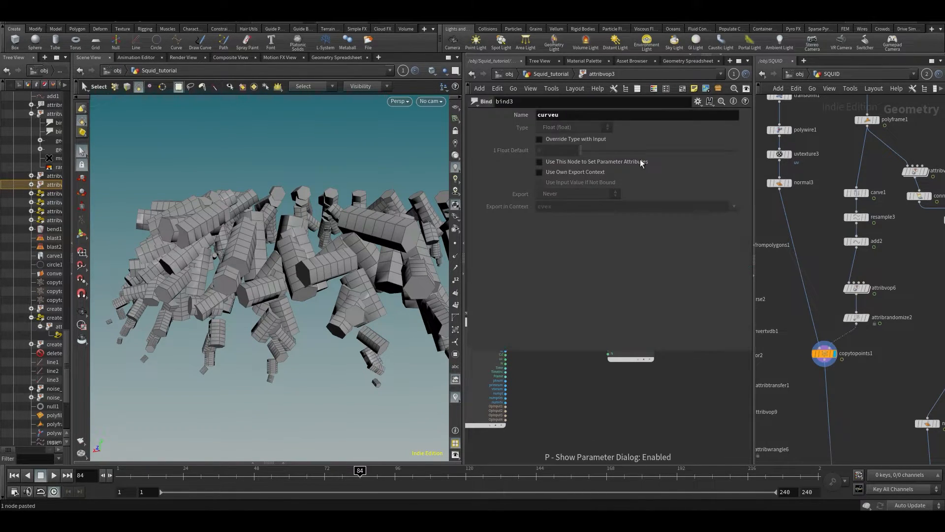
key(Return)
middle_drag(587, 393, 572, 419)
key(p)
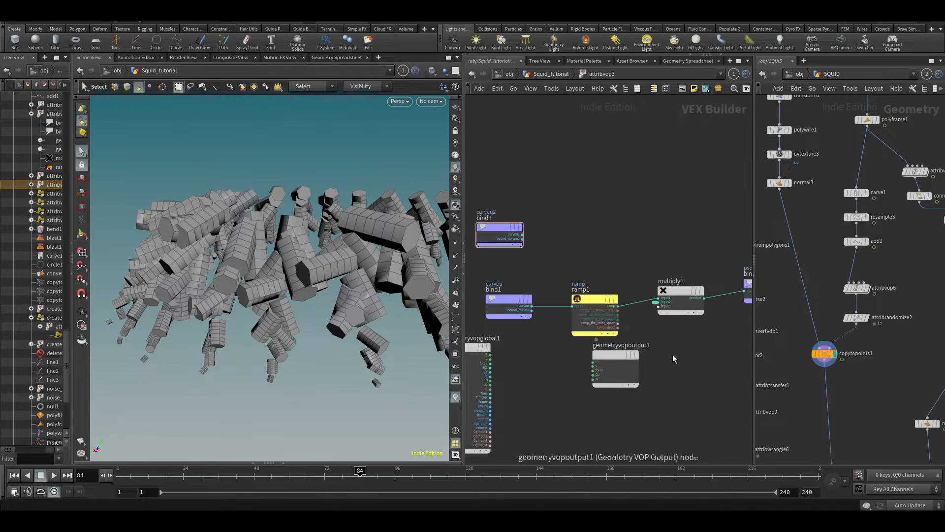
Detach the curveu bind from ramp1 and connect the curveu2 bind to ramp1's input instead.
drag(662, 306, 523, 238)
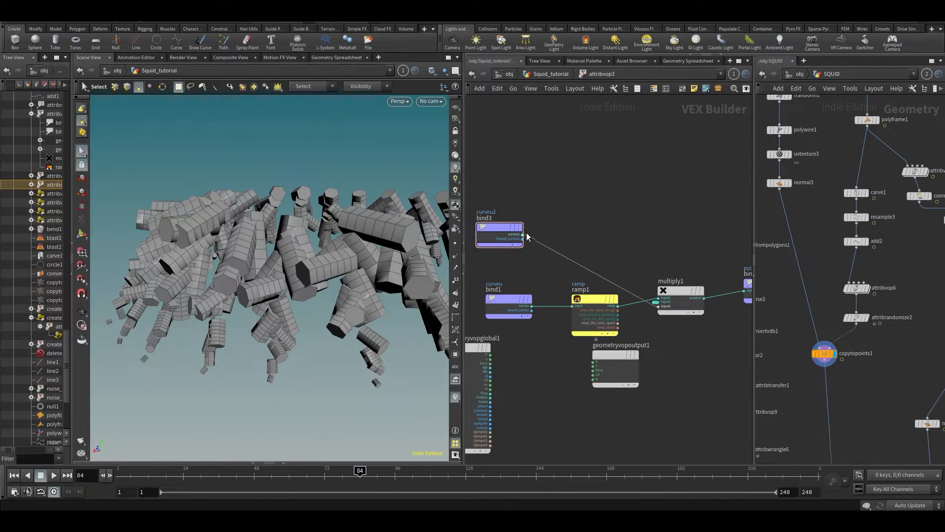
key(ctrl+z)
middle_drag(543, 286, 595, 287)
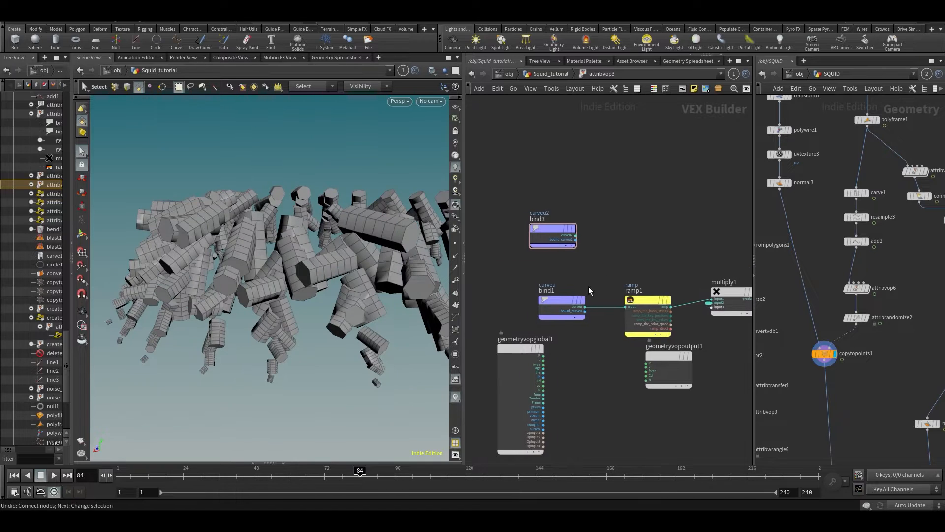
drag(566, 301, 642, 171)
click(625, 307)
click(578, 234)
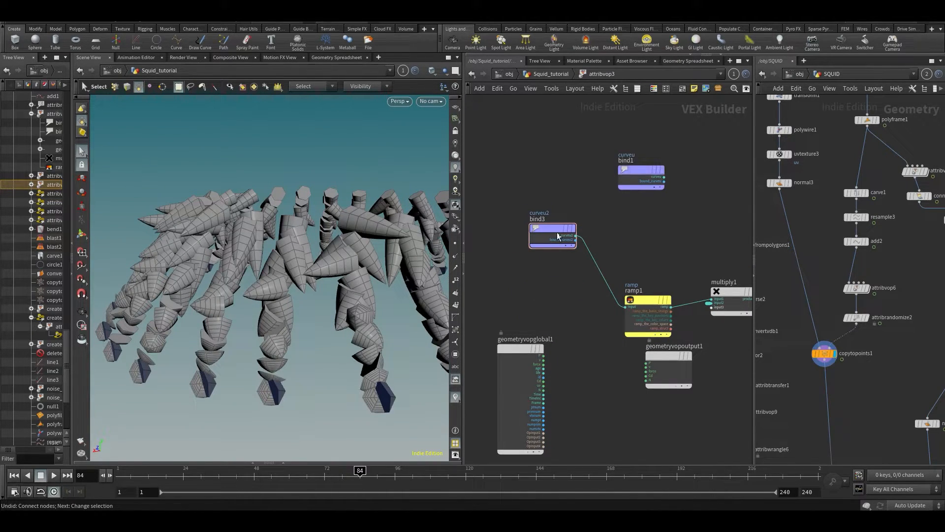
Rearrange the two bind nodes and connect curveu to the next free input of multiply1.
drag(559, 236, 520, 283)
drag(637, 177, 586, 183)
click(611, 184)
click(711, 307)
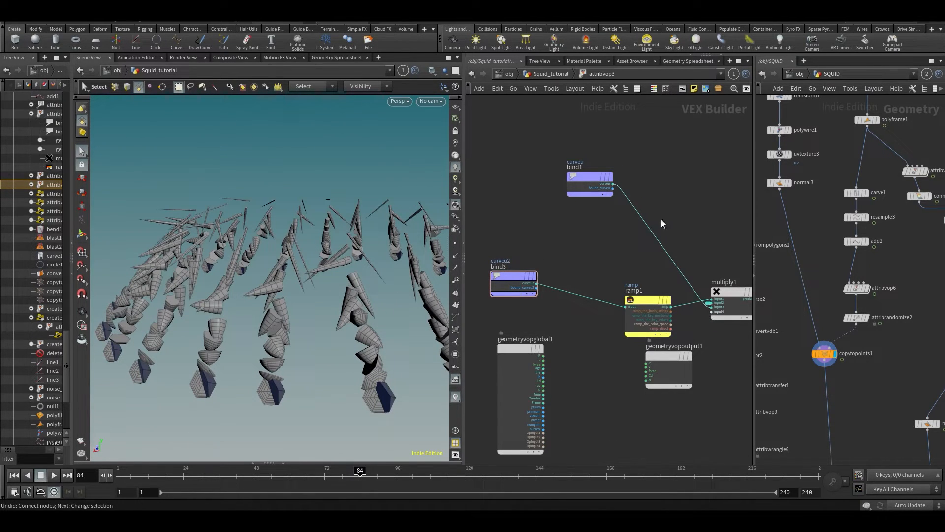
Duplicate ramp1 and insert the copy on the wire between the curveu bind and multiply1.
scroll(669, 214, up, 4)
key(Tab)
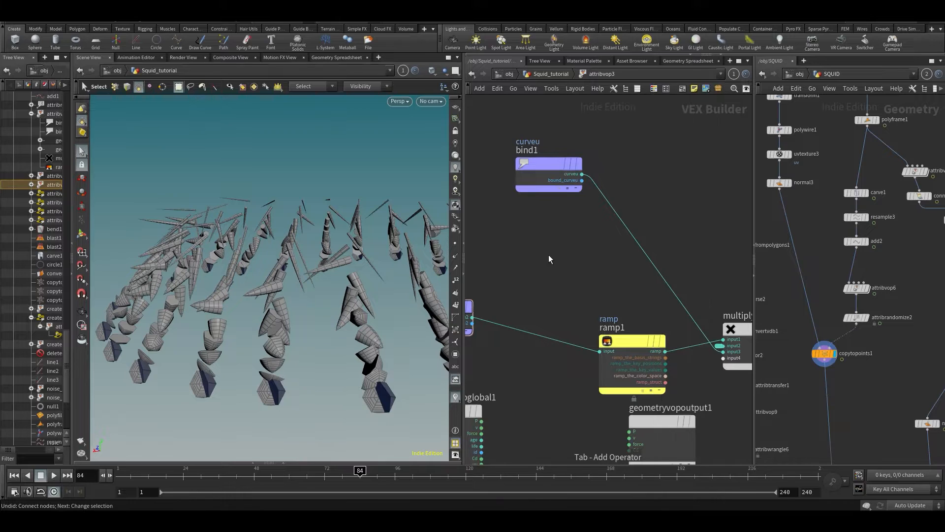
drag(620, 341, 657, 235)
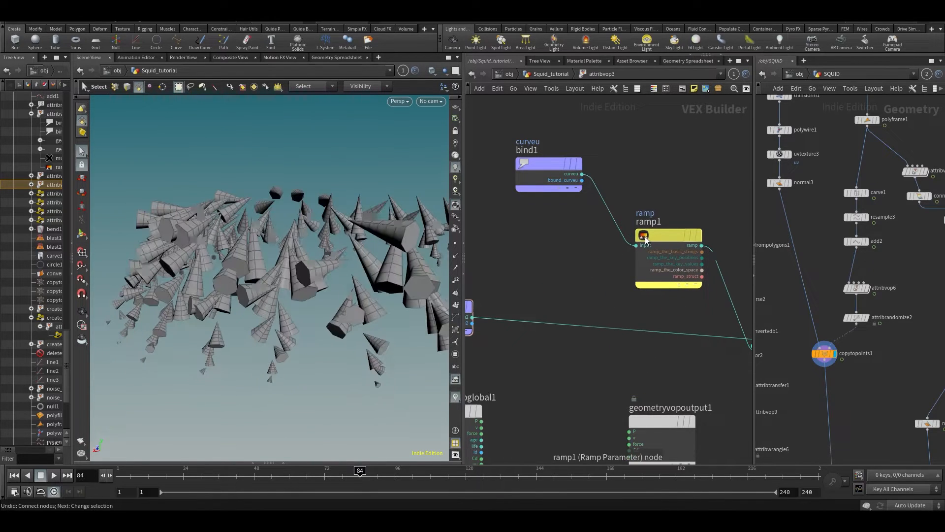
key(ctrl+z)
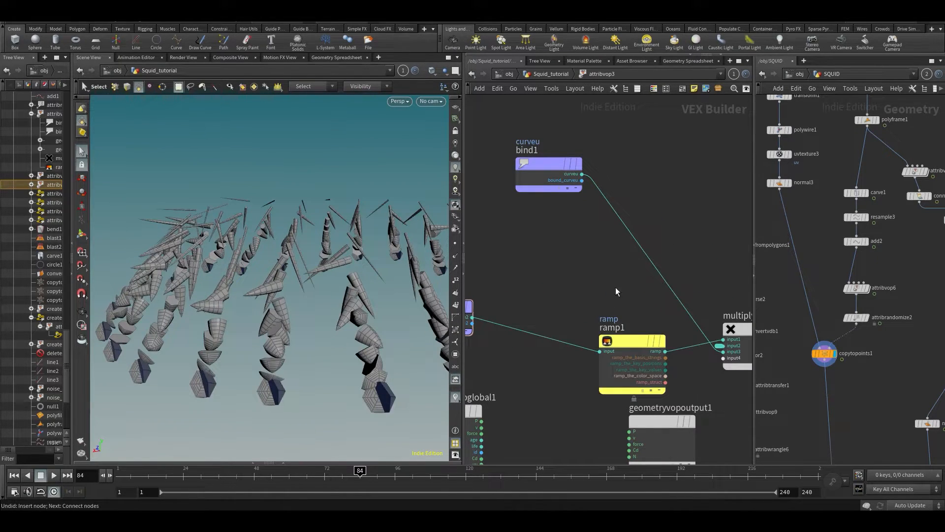
key(ctrl+c)
key(ctrl+v)
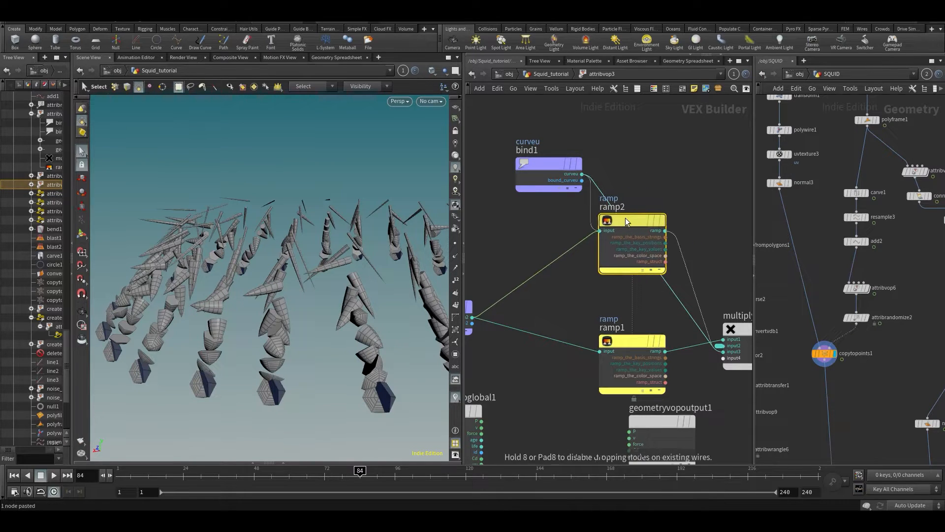
click(667, 222)
scroll(611, 291, down, 3)
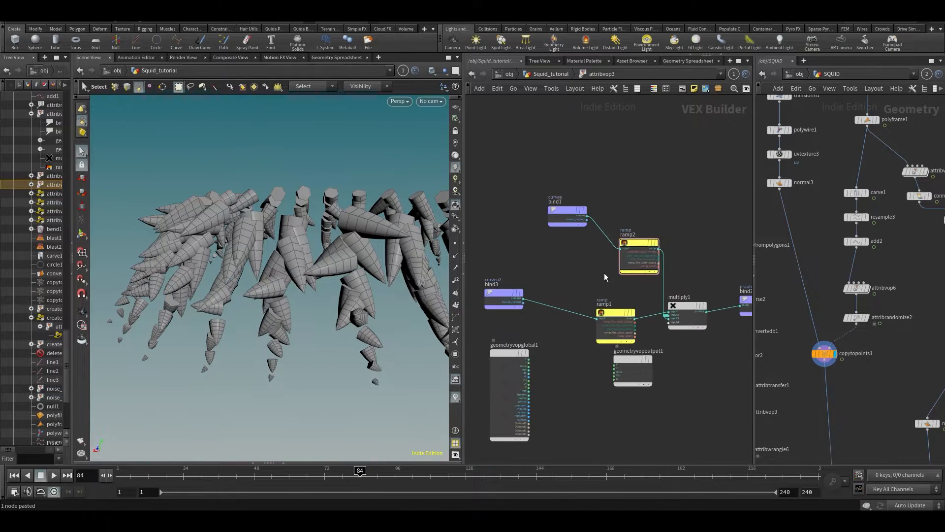
Return to the Squid_tutorial network, inspect the tapered tentacle meshes from other angles and check attribvop3's ramp parameters.
key(u)
alt+drag(261, 237, 291, 248)
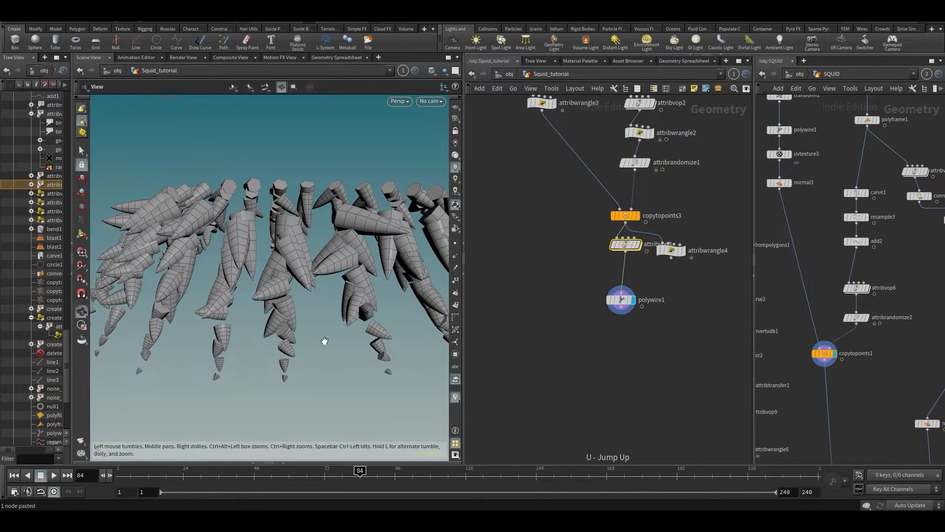
alt+drag(327, 340, 319, 324)
key(p)
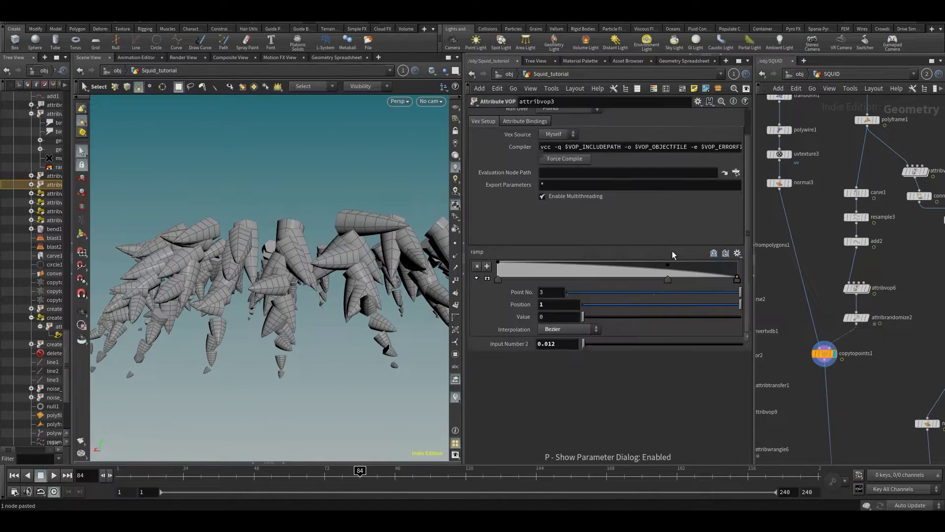
key(p)
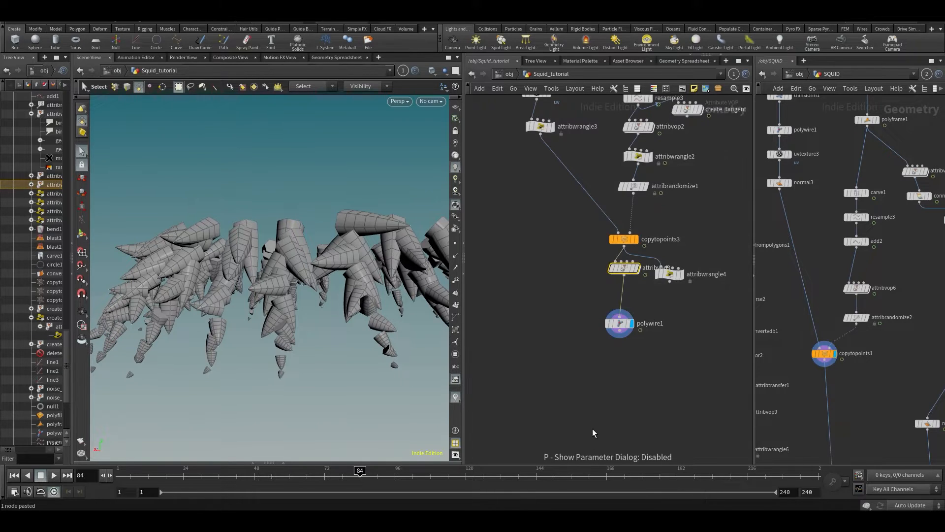
drag(612, 308, 609, 311)
Link the scene view to pane group 2 and inspect the reference SQUID network's copytopoints1 output.
click(402, 72)
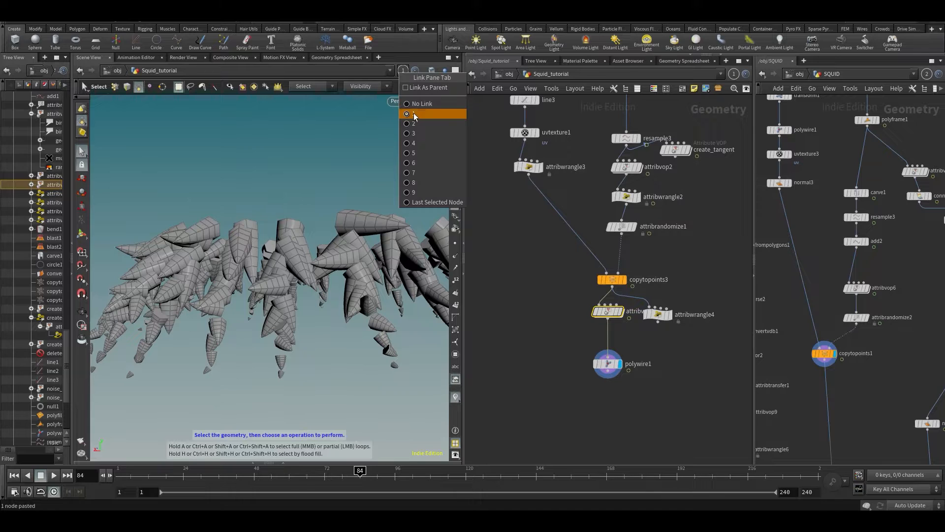
click(418, 139)
click(826, 354)
mouse_move(312, 276)
alt+mouse_down()
mouse_move(301, 302)
mouse_move(309, 287)
alt+mouse_up()
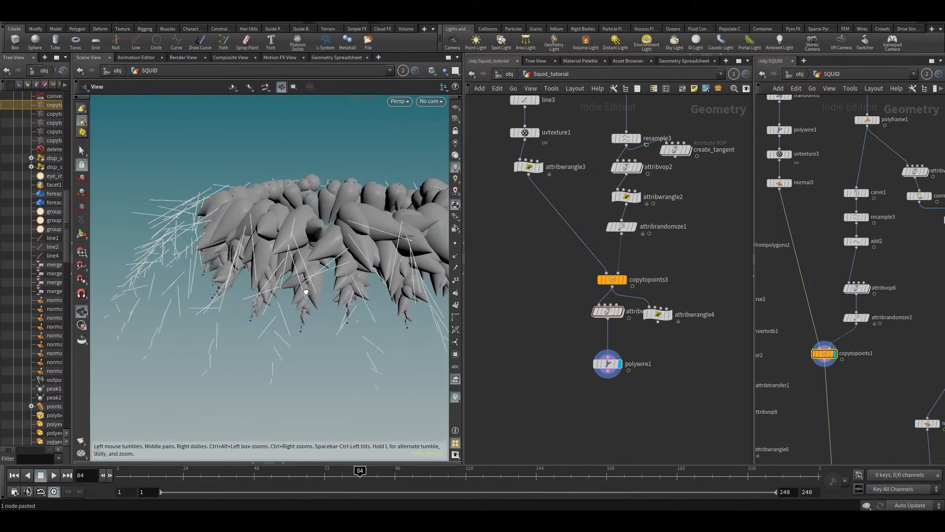
Set resample3's maximum segments to 25, linking the scene view back to pane group 1 to see the Squid_tutorial mesh.
middle_drag(638, 227, 621, 259)
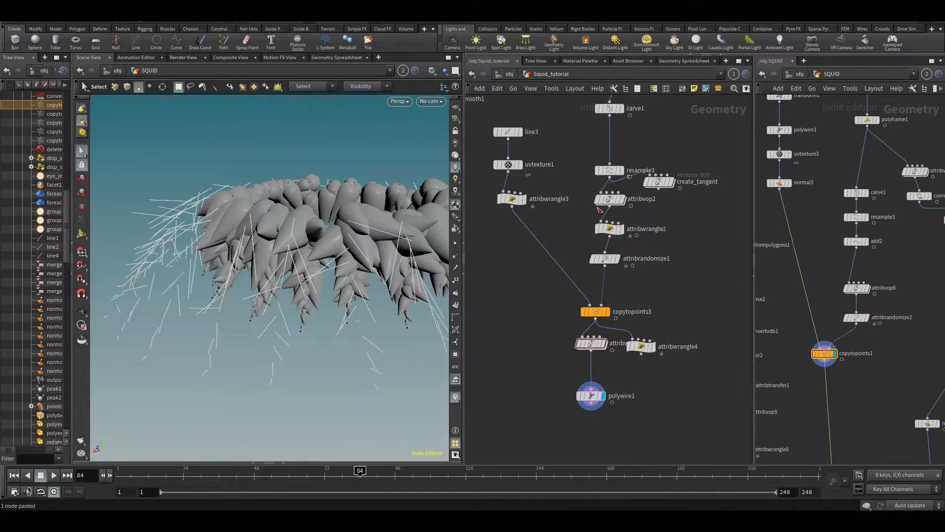
click(608, 171)
key(p)
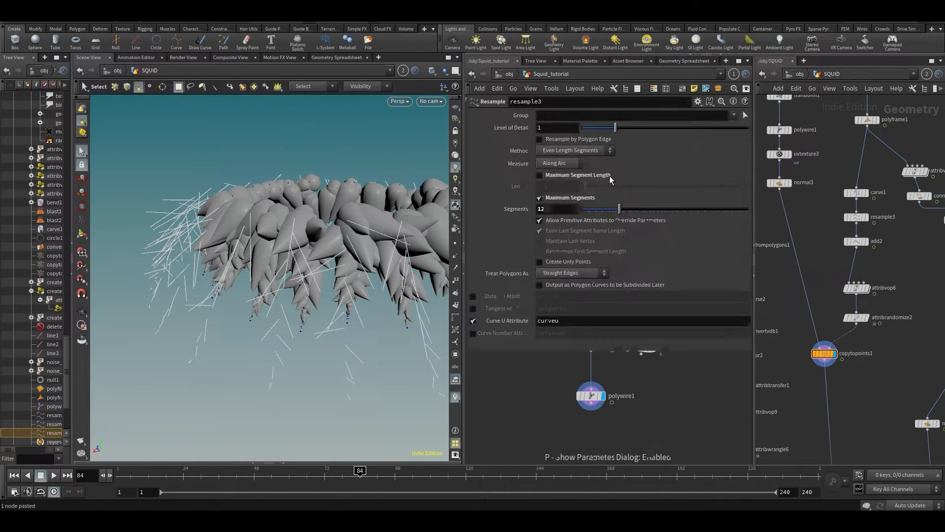
drag(635, 211, 638, 211)
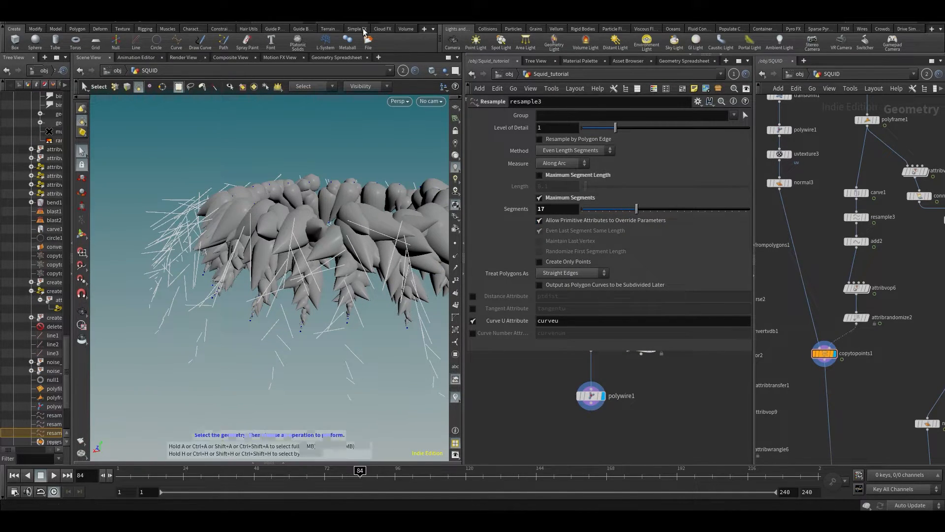
click(403, 74)
click(409, 119)
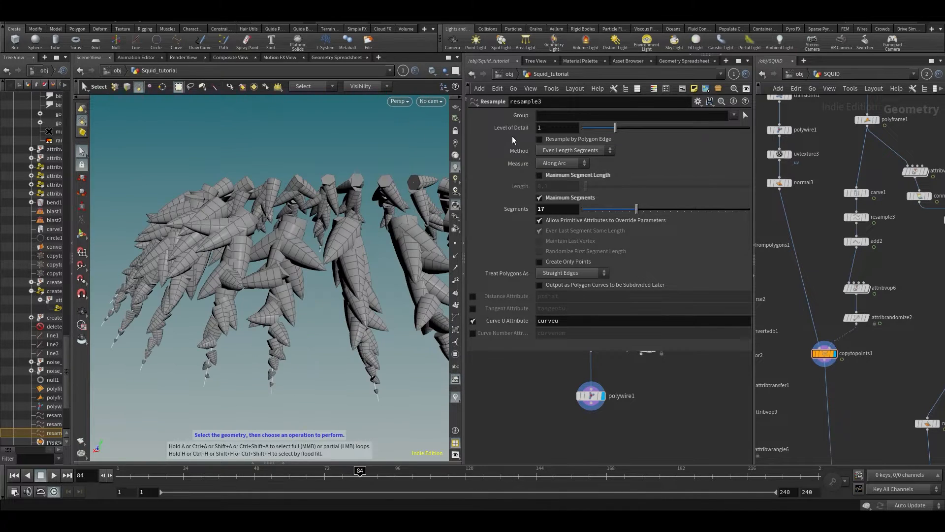
drag(650, 211, 665, 208)
Compare attribrandomize1's output curves with attribvop6's curves in the reference SQUID network, linking the scene view to pane group 2.
alt+drag(327, 227, 282, 248)
middle_drag(656, 418, 647, 466)
scroll(673, 416, down, 3)
middle_drag(671, 408, 673, 451)
click(623, 410)
mouse_move(229, 264)
alt+mouse_down()
mouse_move(228, 273)
mouse_move(227, 259)
alt+mouse_up()
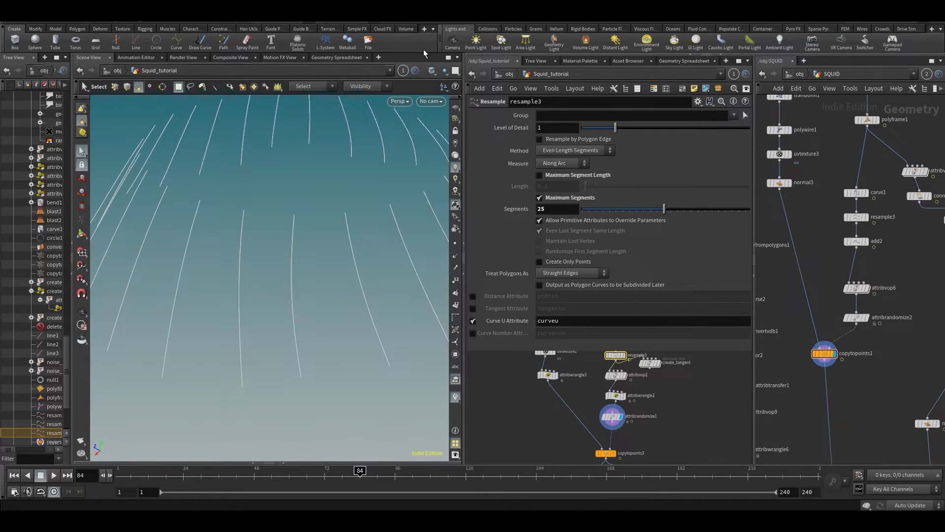
click(403, 70)
click(407, 129)
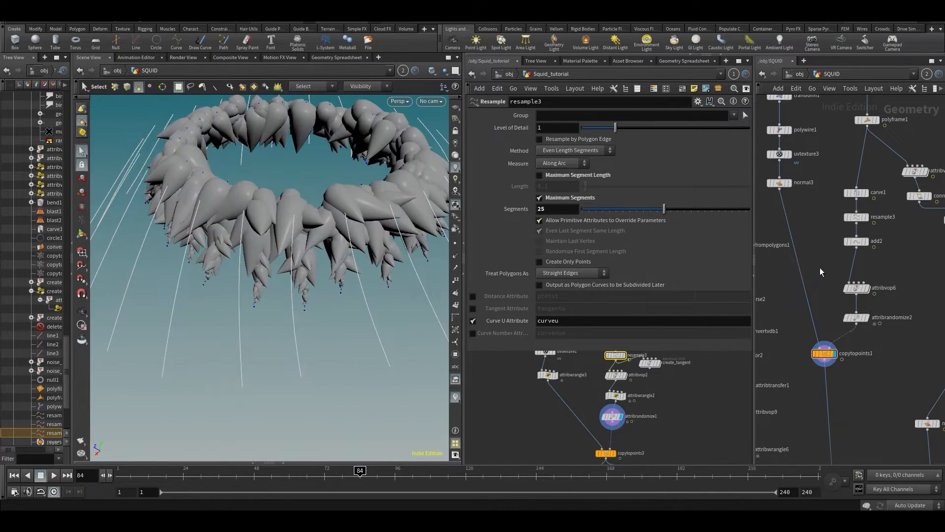
mouse_move(856, 291)
click(868, 275)
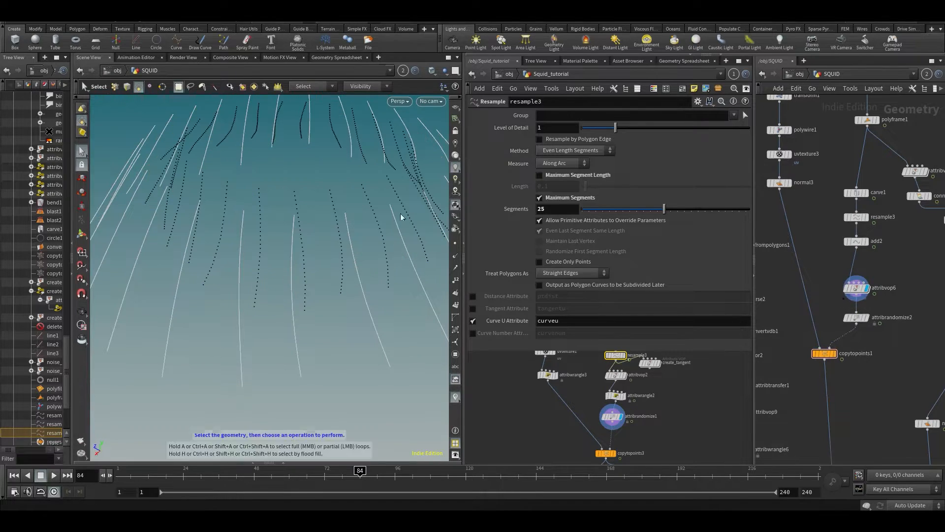
mouse_move(864, 323)
middle_drag(855, 384, 851, 345)
Display polywire1's output and link the scene view back to pane group 1.
middle_drag(665, 427, 657, 341)
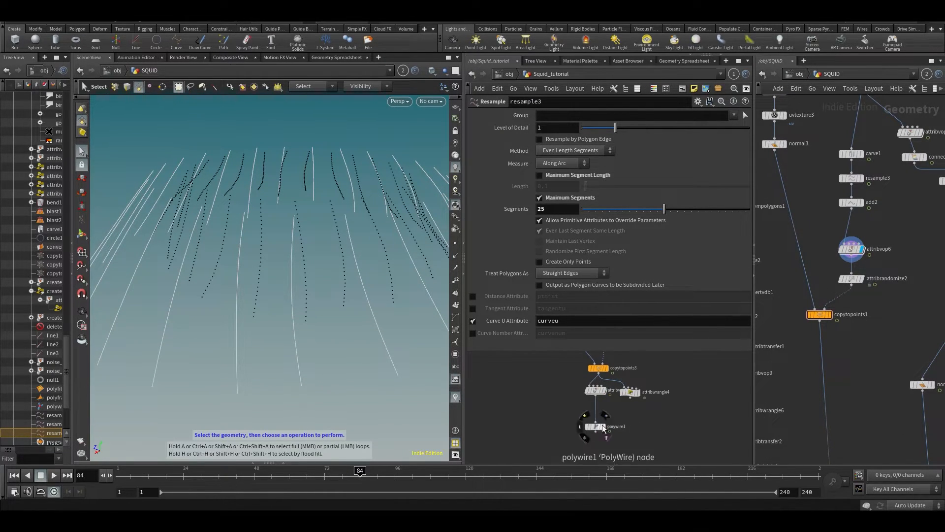
click(607, 418)
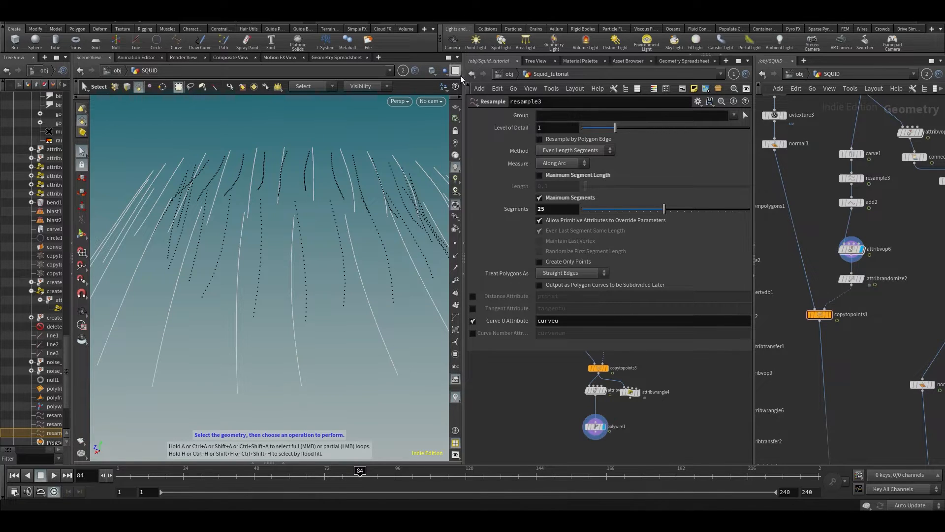
click(403, 71)
click(434, 110)
Set attribvop3's Input Number 2 multiplier to 0.02.
mouse_move(523, 401)
middle_down()
mouse_move(517, 430)
mouse_move(534, 435)
middle_up()
mouse_move(596, 411)
middle_down()
mouse_move(593, 433)
mouse_move(618, 428)
mouse_move(611, 378)
middle_up()
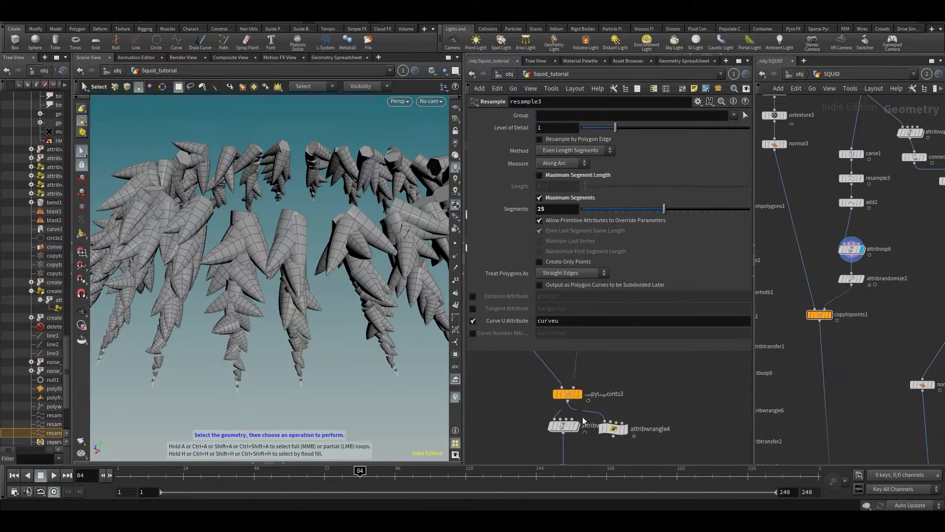
click(566, 424)
middle_drag(577, 343, 576, 370)
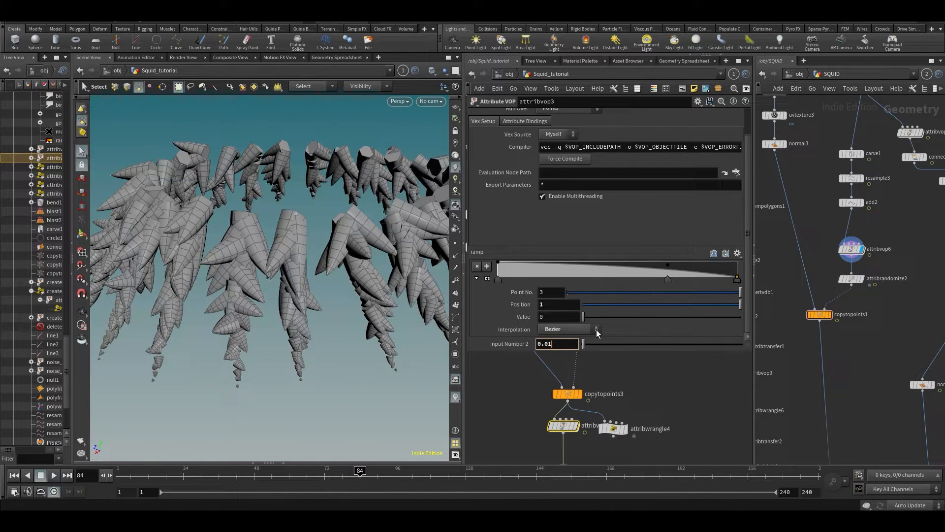
text(8)
key(Return)
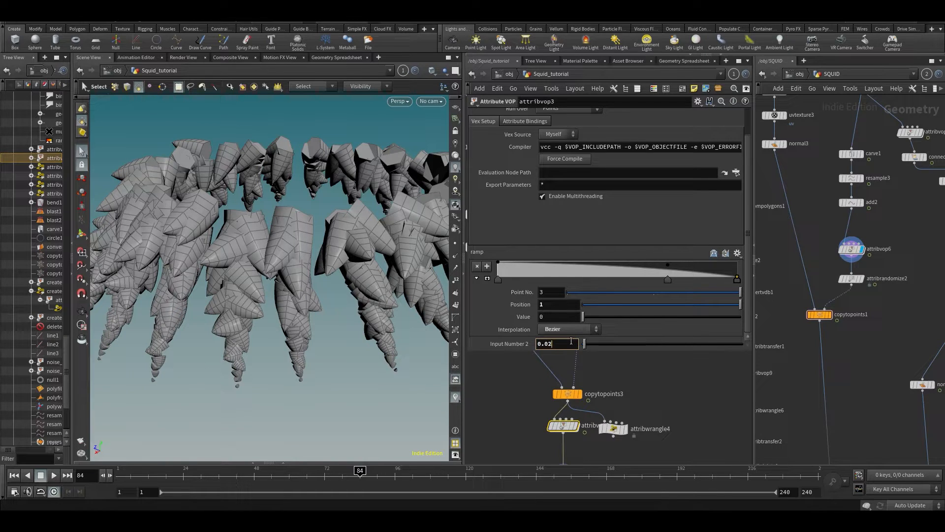
key(Return)
Move to frame 155 and play the animation to inspect the thickened tentacle meshes in the viewport.
drag(351, 479, 569, 480)
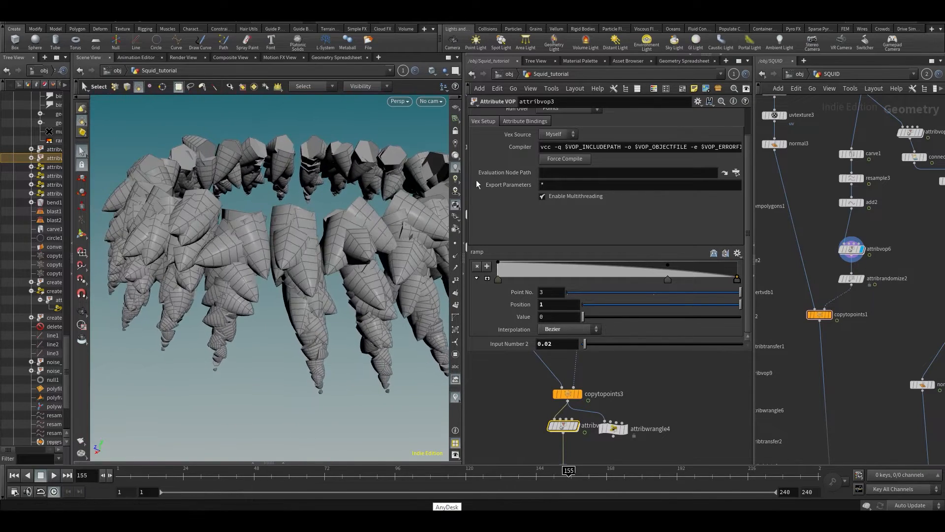
click(431, 70)
click(442, 161)
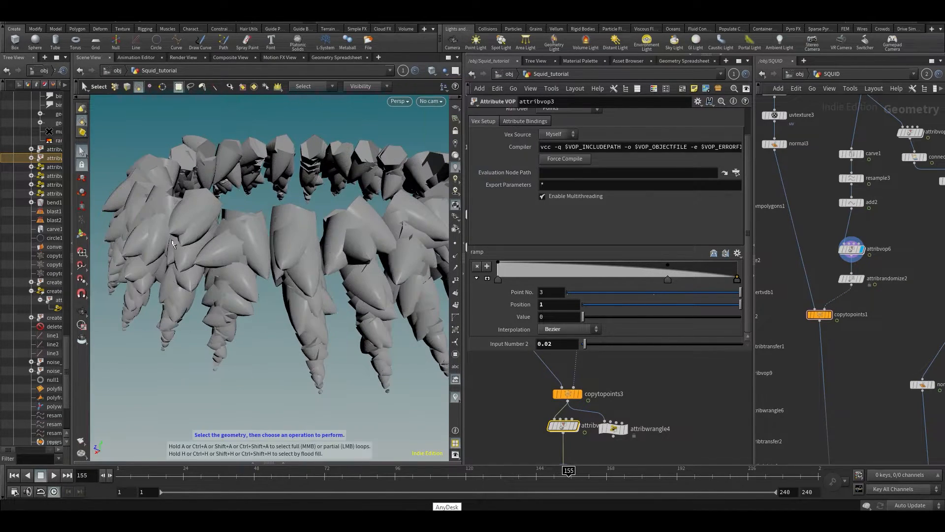
alt+right_drag(174, 237, 207, 253)
key(s)
key(Up)
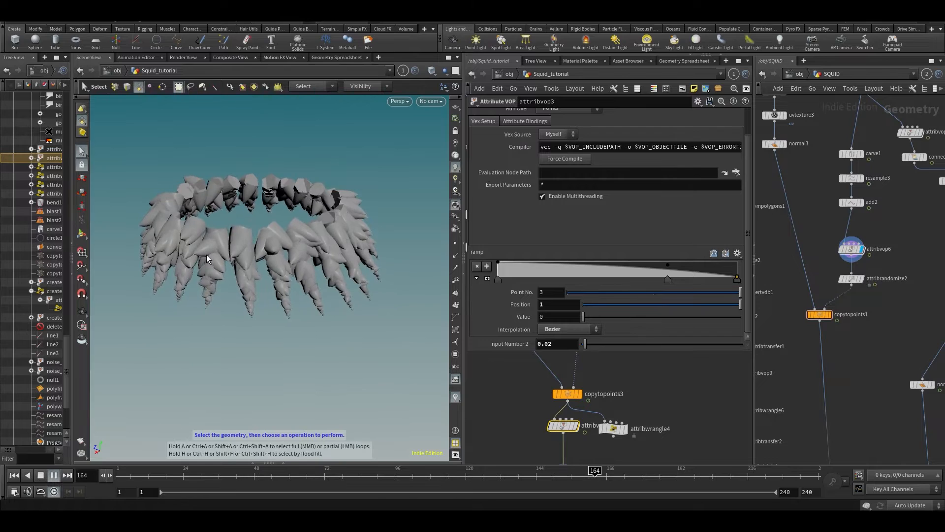
key(Up)
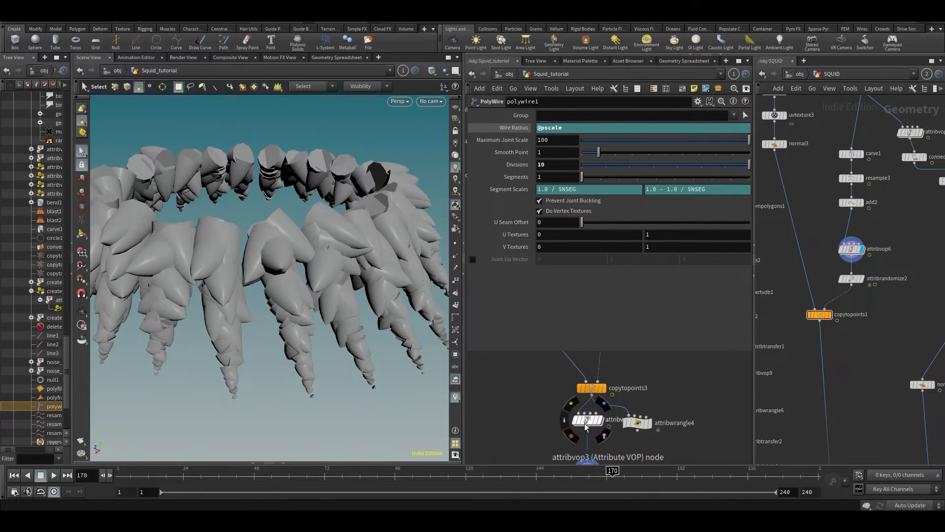
In attribvop3's ramp, add a point at about position 0.06 with value 0.9 and set the first point's value to about 0.67.
click(587, 419)
click(508, 264)
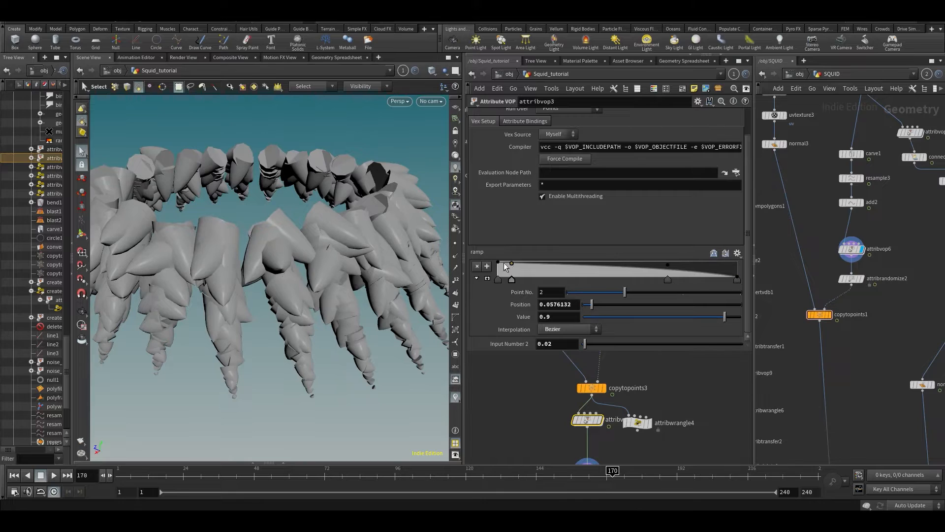
drag(499, 263, 499, 274)
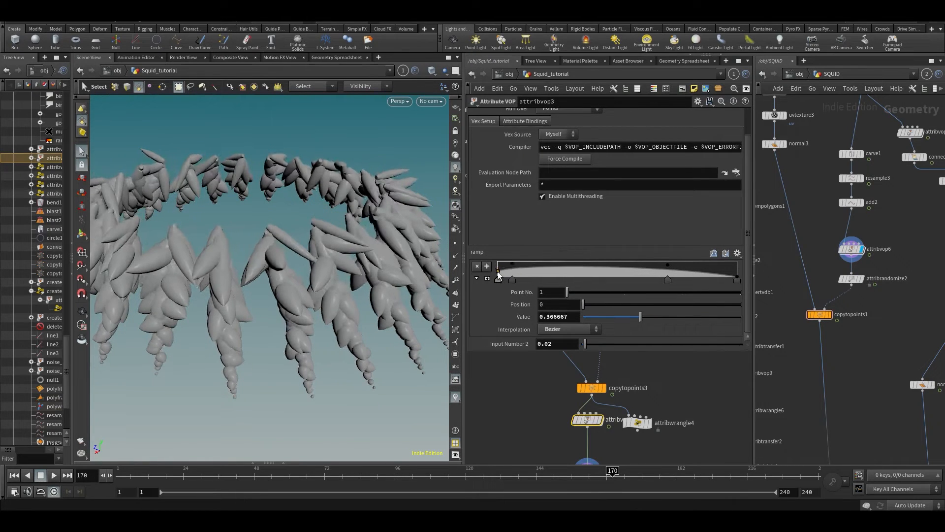
click(512, 265)
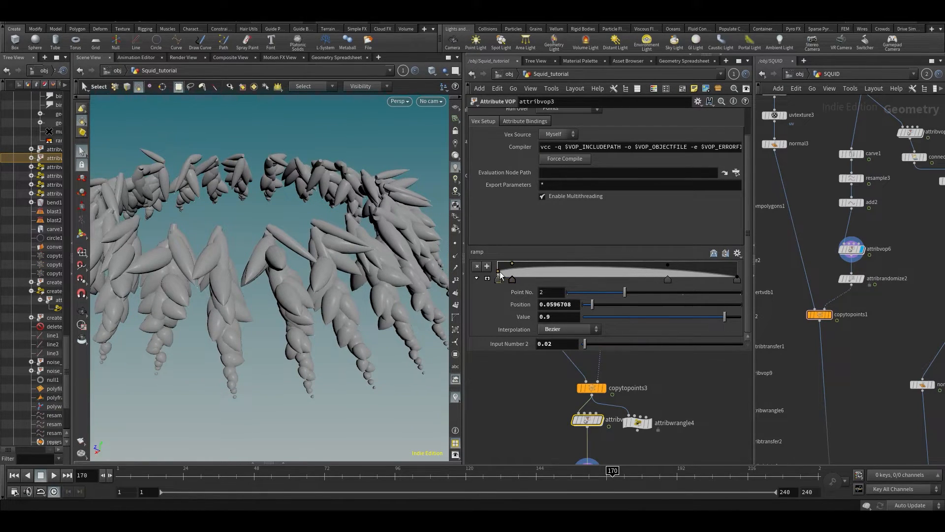
drag(498, 273, 498, 268)
Following the reference layout, move polywire1 from below attribvop3 onto the wire between attribwrangle3 and copytopoints3.
mouse_move(538, 406)
middle_down()
mouse_move(543, 387)
mouse_move(553, 406)
mouse_move(530, 377)
mouse_move(536, 370)
mouse_move(533, 414)
middle_up()
middle_drag(818, 150, 804, 96)
middle_drag(877, 377, 911, 402)
middle_drag(913, 310, 918, 383)
middle_drag(851, 240, 865, 295)
middle_drag(523, 457, 527, 407)
drag(603, 458, 604, 459)
key(ctrl+x)
middle_drag(534, 403, 540, 426)
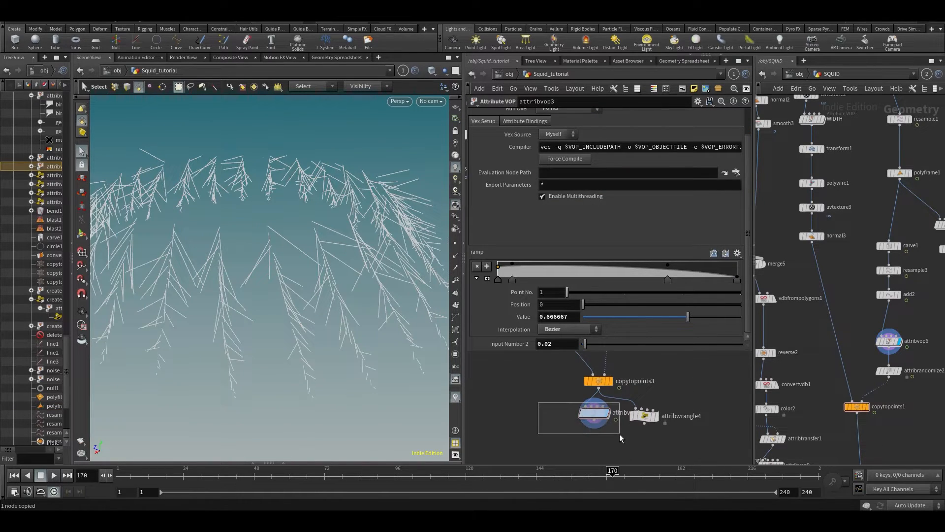
scroll(562, 426, down, 3)
key(p)
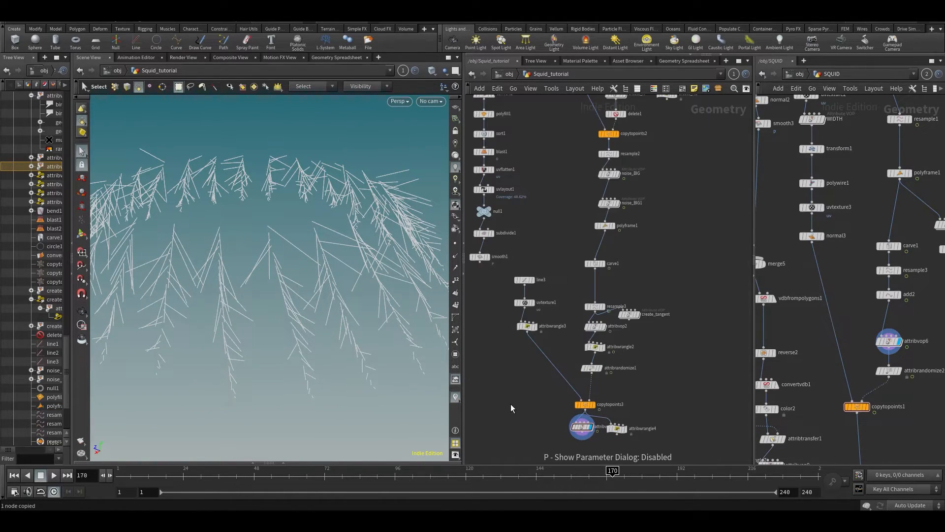
scroll(512, 401, up, 3)
key(ctrl+v)
click(547, 356)
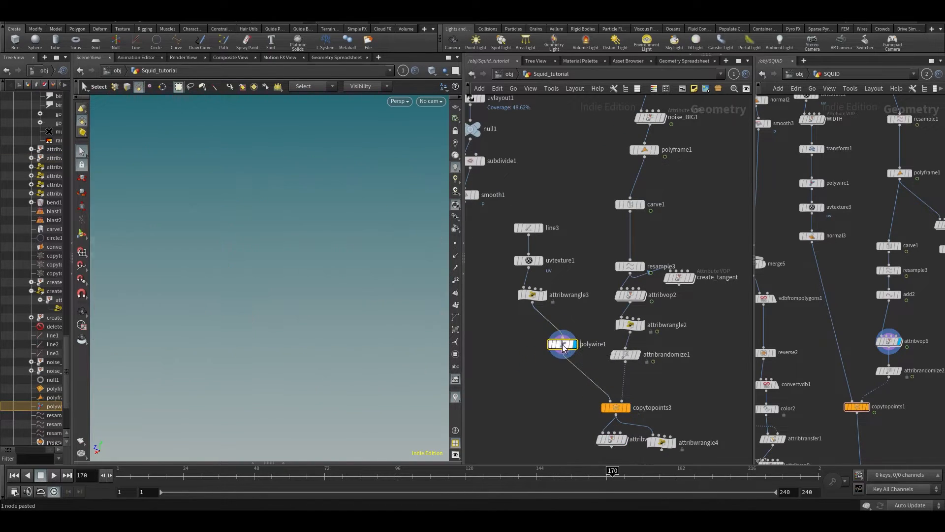
Move attribvop3 from below copytopoints3 onto the wire between attribwrangle3 and polywire1.
drag(621, 450, 623, 452)
key(ctrl+x)
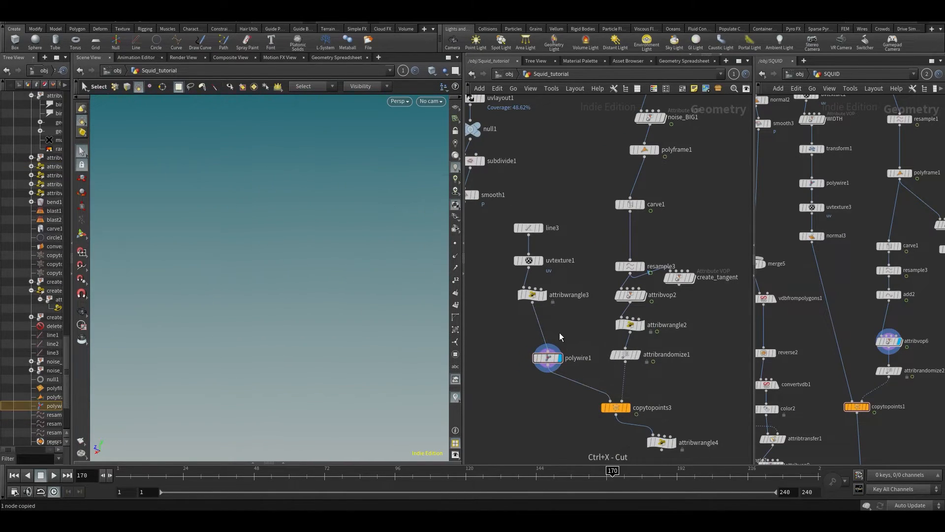
key(ctrl+v)
click(540, 329)
Inside attribvop3, delete the upper bind1 and ramp2 nodes, leaving the curveu2 branch, and return to the Squid_tutorial network.
double_click(537, 328)
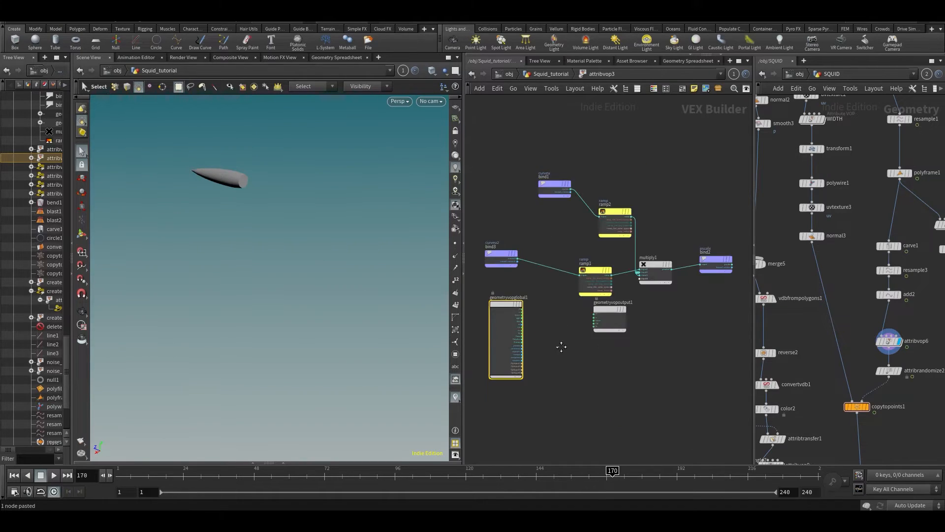
scroll(582, 123, up, 2)
drag(520, 178, 627, 272)
middle_drag(580, 216, 619, 205)
key(Delete)
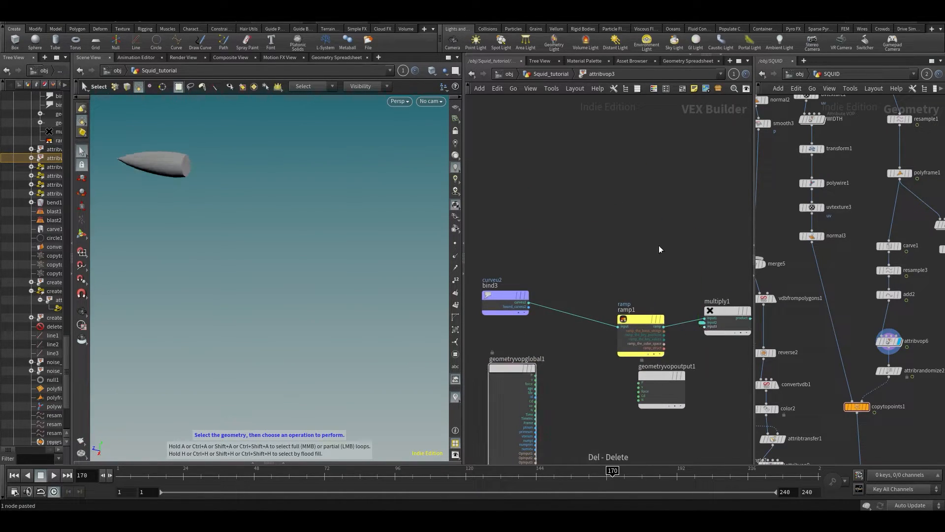
key(u)
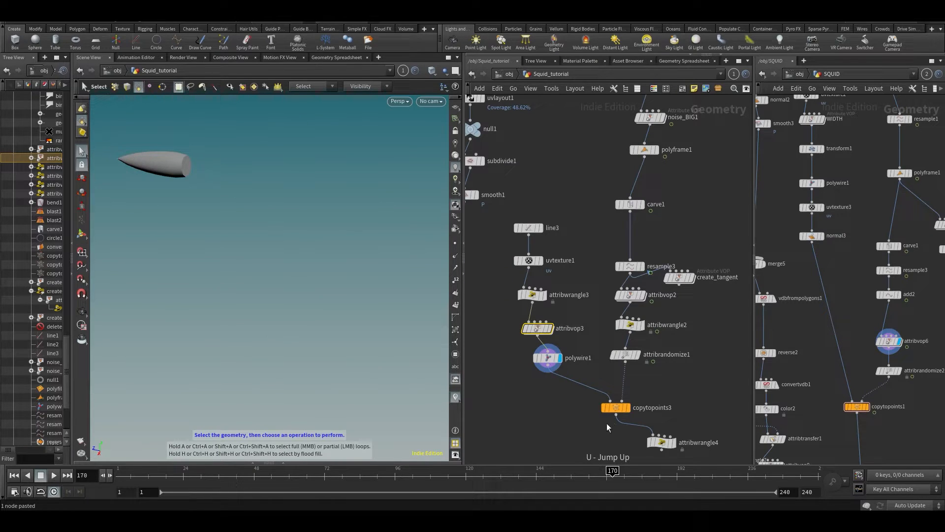
Display copytopoints3's output and cut the attribwrangle4 node below it, after checking its pscale code.
click(627, 407)
middle_drag(689, 368, 710, 295)
drag(683, 374, 633, 389)
key(p)
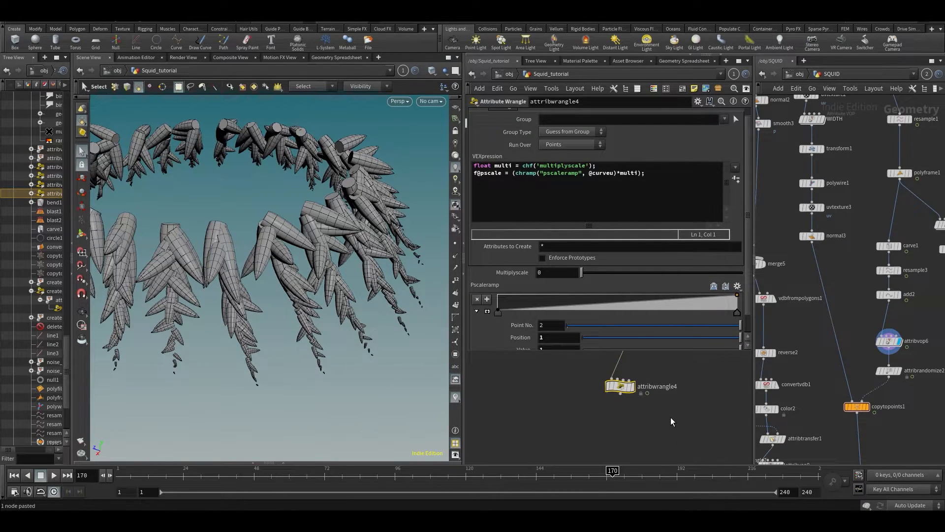
key(p)
key(ctrl+x)
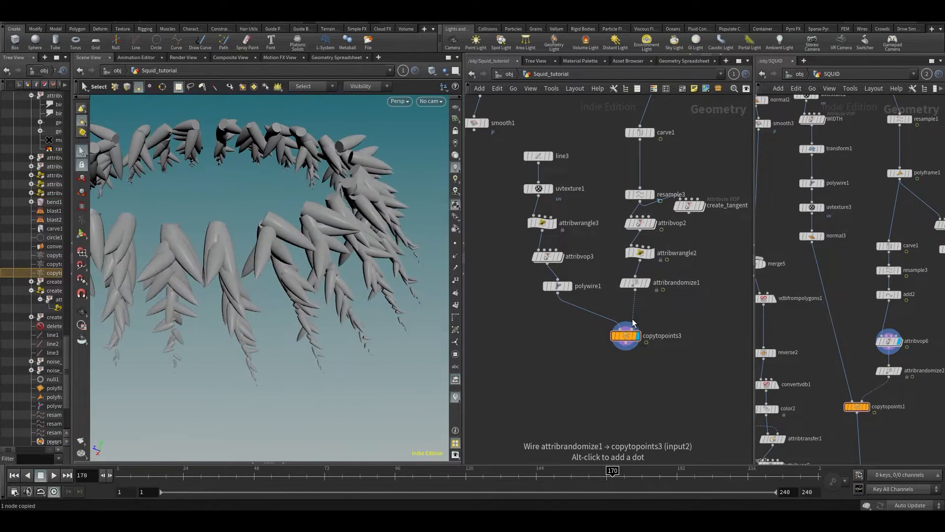
middle_drag(667, 322, 649, 320)
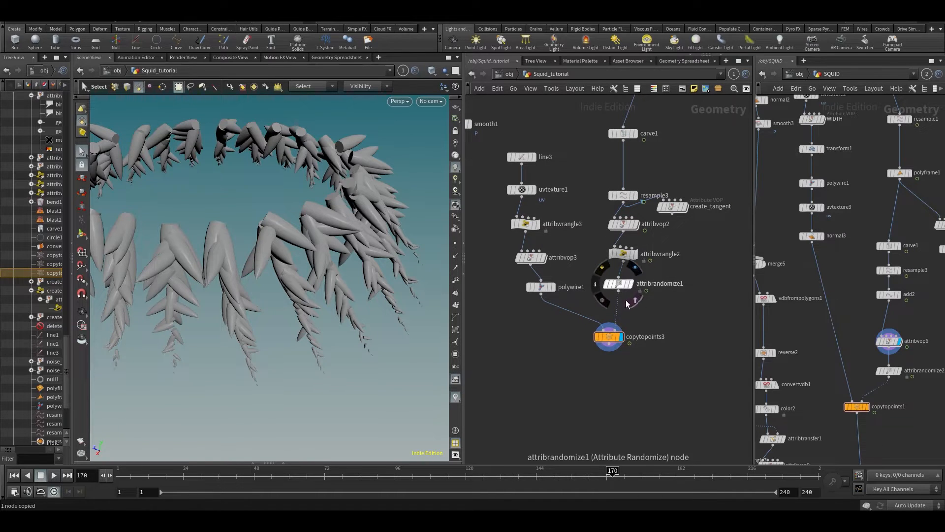
click(621, 286)
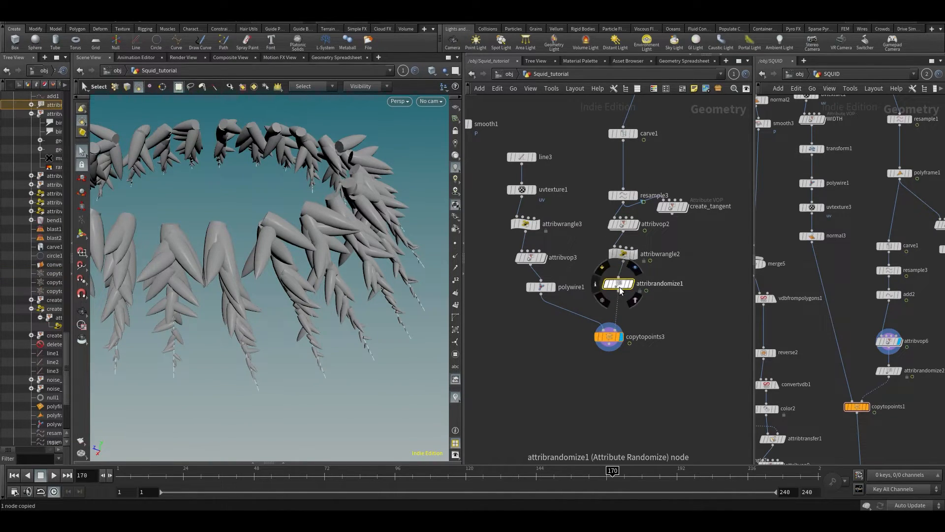
key(p)
key(p)
key(ctrl+v)
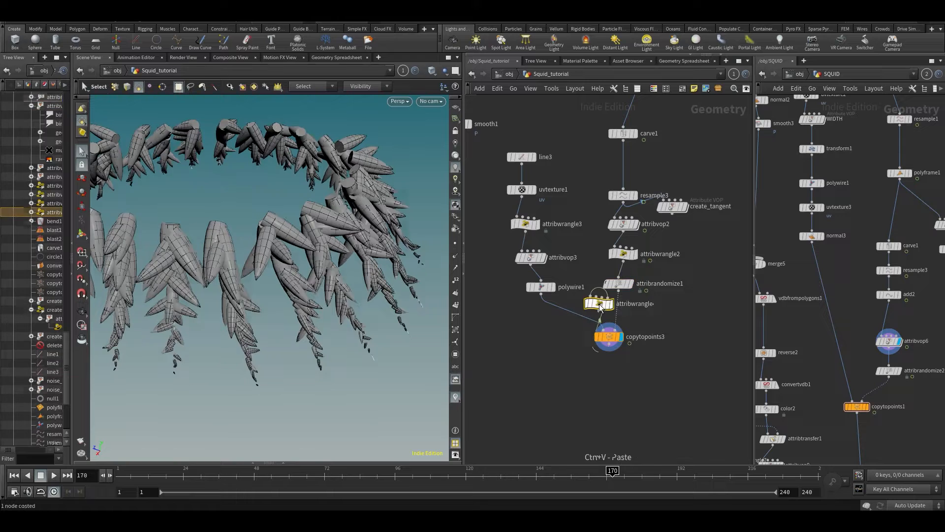
click(540, 354)
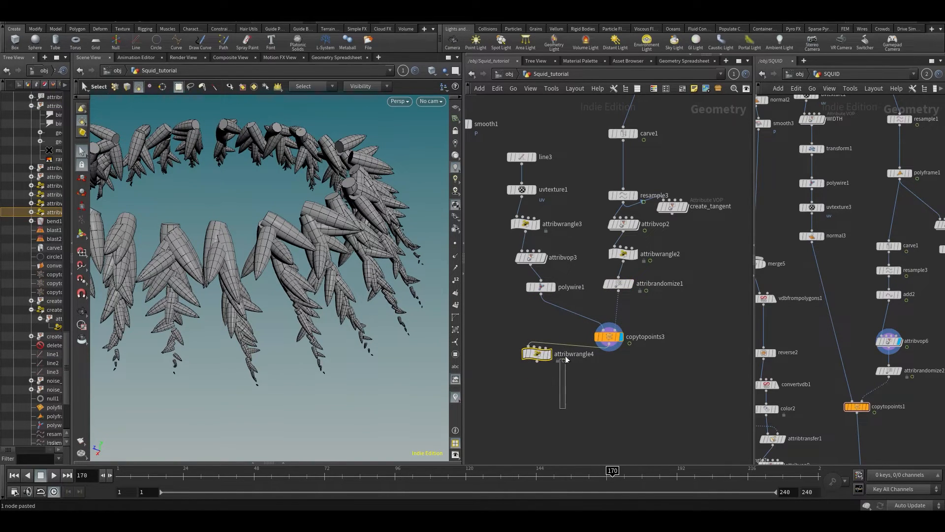
key(Delete)
Open attribvop3's parameters and play the animation to examine the copied tentacle meshes up close.
click(530, 258)
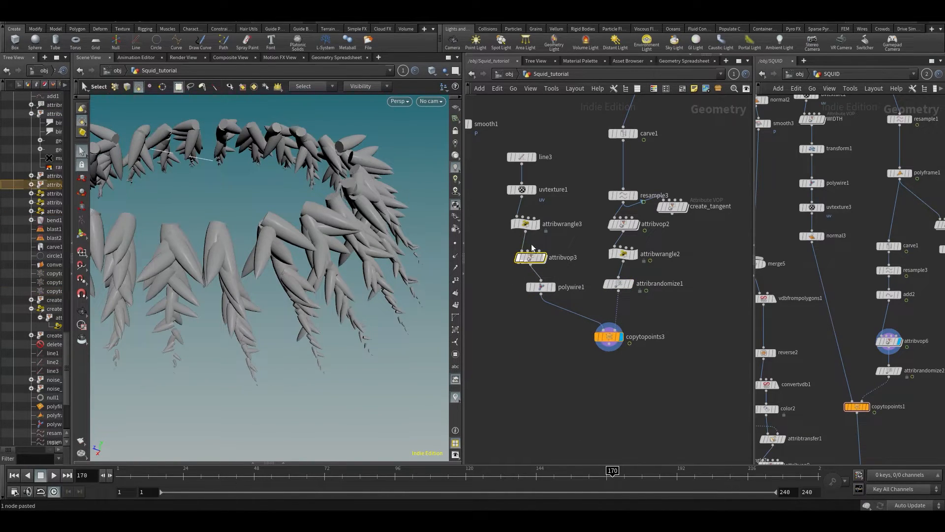
key(p)
alt+right_drag(222, 285, 285, 248)
alt+drag(285, 249, 327, 263)
alt+middle_drag(327, 263, 348, 288)
click(433, 72)
click(446, 173)
key(Up)
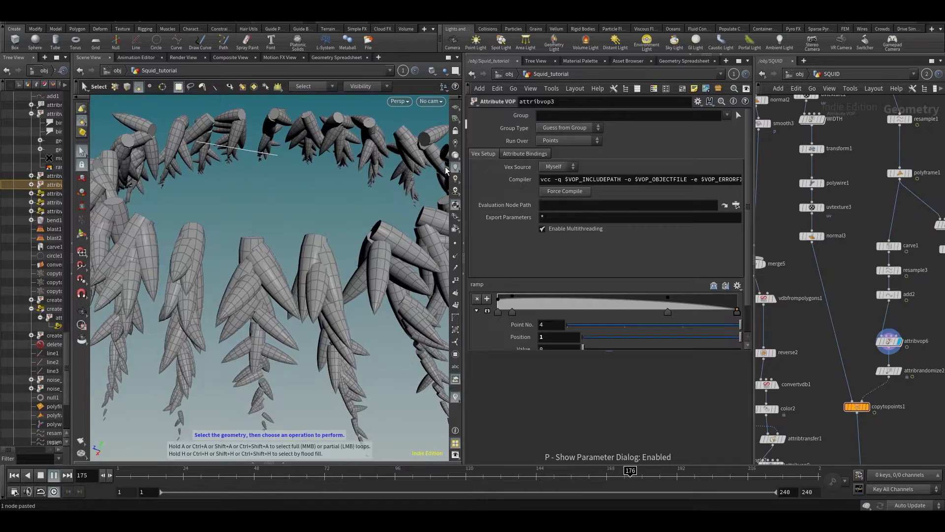
middle_drag(641, 352, 618, 454)
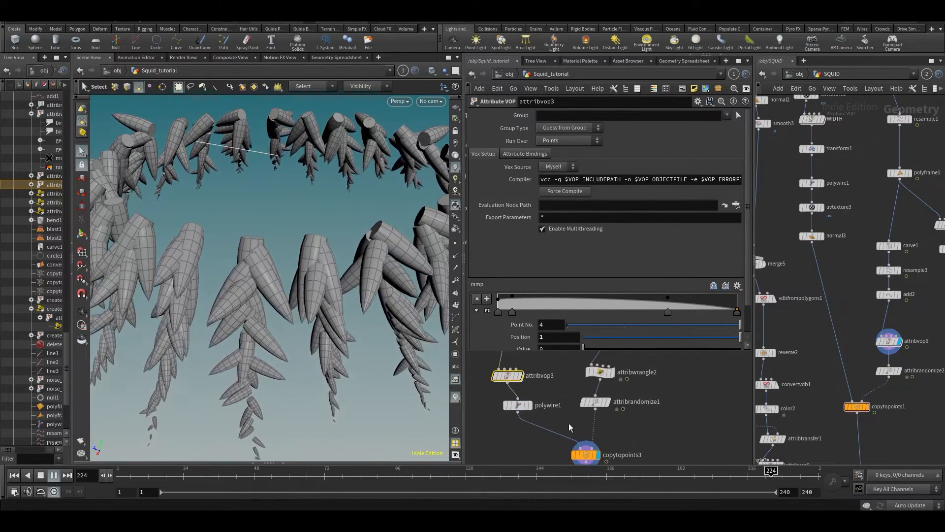
Align attribvop3 above polywire1 and set its Input Number 2 to 0.038 to thicken the tentacle meshes.
drag(507, 375, 515, 372)
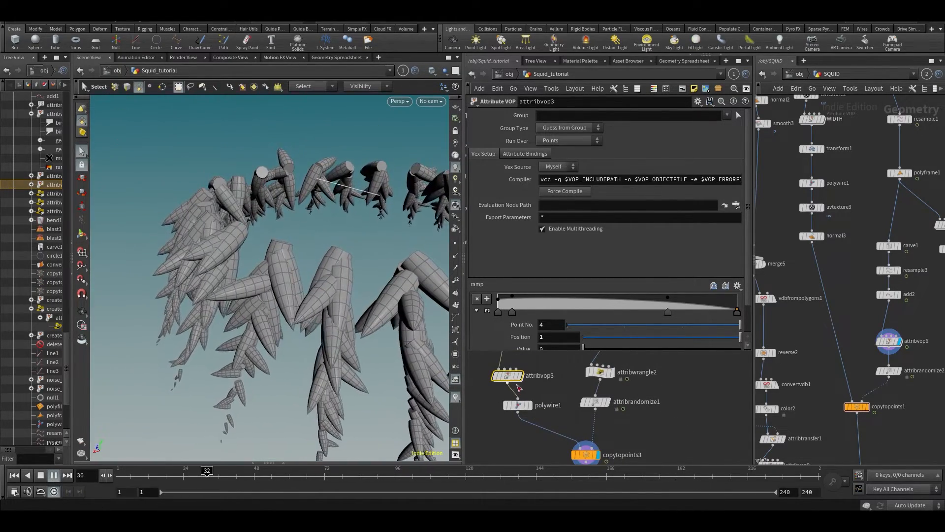
scroll(647, 225, down, 2)
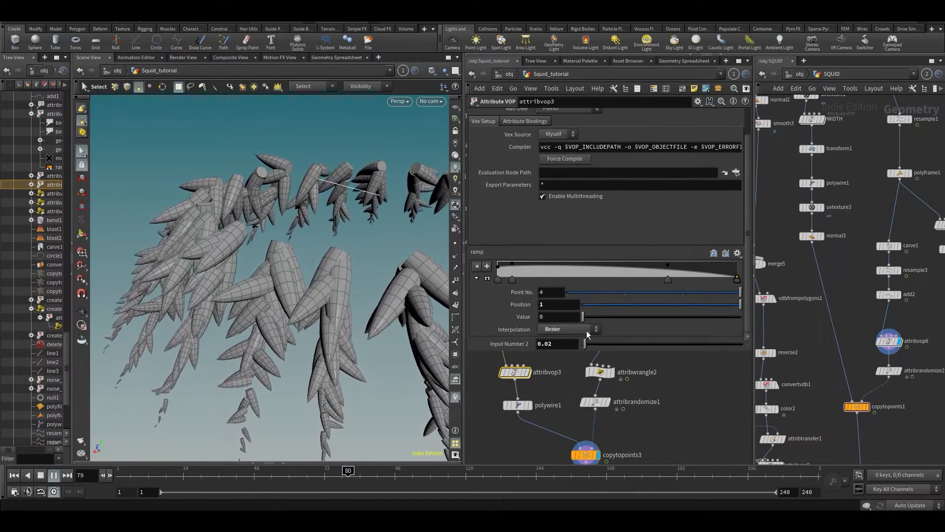
middle_drag(556, 344, 642, 373)
alt+drag(306, 314, 369, 263)
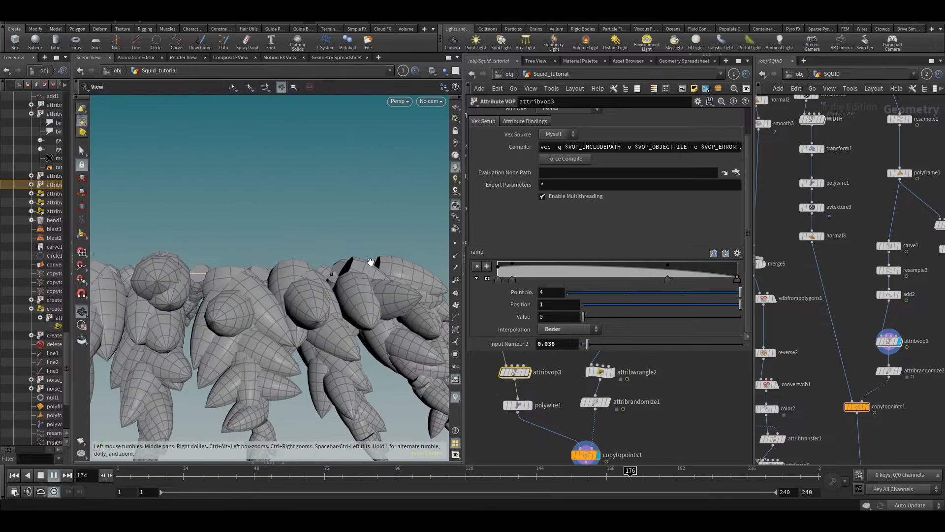
alt+right_drag(369, 263, 302, 308)
alt+drag(302, 308, 375, 285)
Switch the viewport to Smooth Shaded display and stop the playback at frame 95.
click(432, 71)
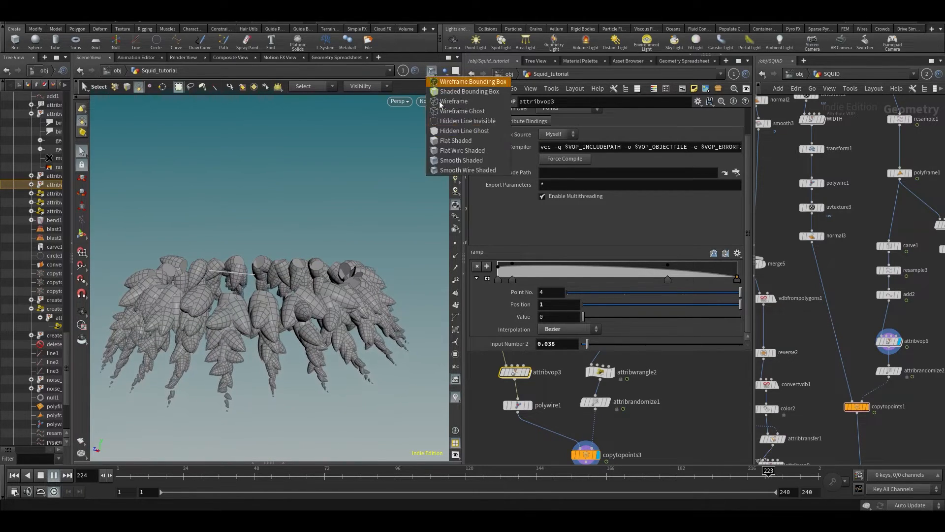
click(458, 160)
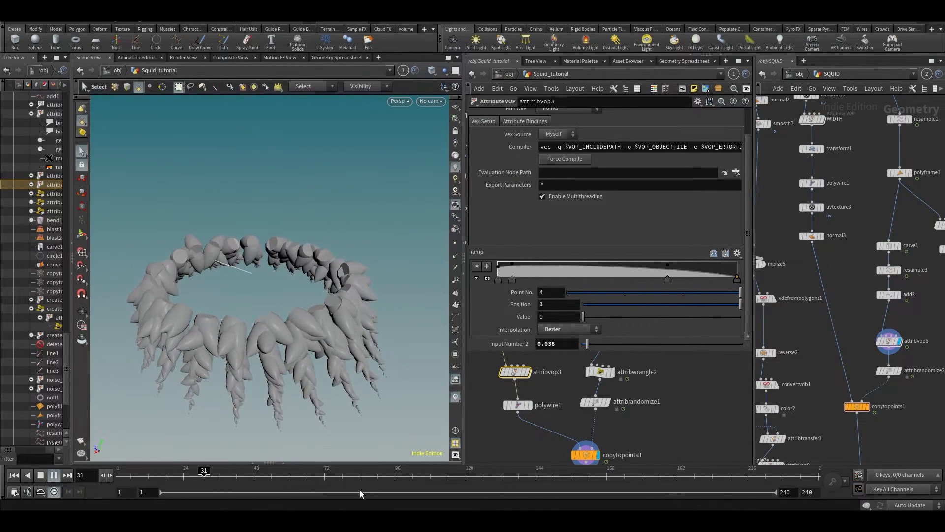
click(54, 475)
middle_drag(634, 439, 641, 408)
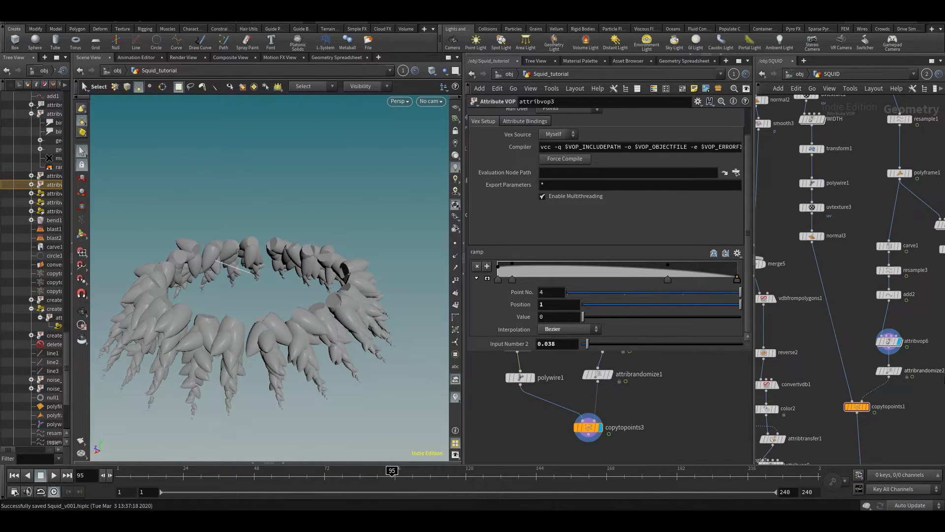
Link the viewport to pane group 2 and display copytopoints1 in the reference SQUID network for comparison.
click(404, 70)
click(427, 136)
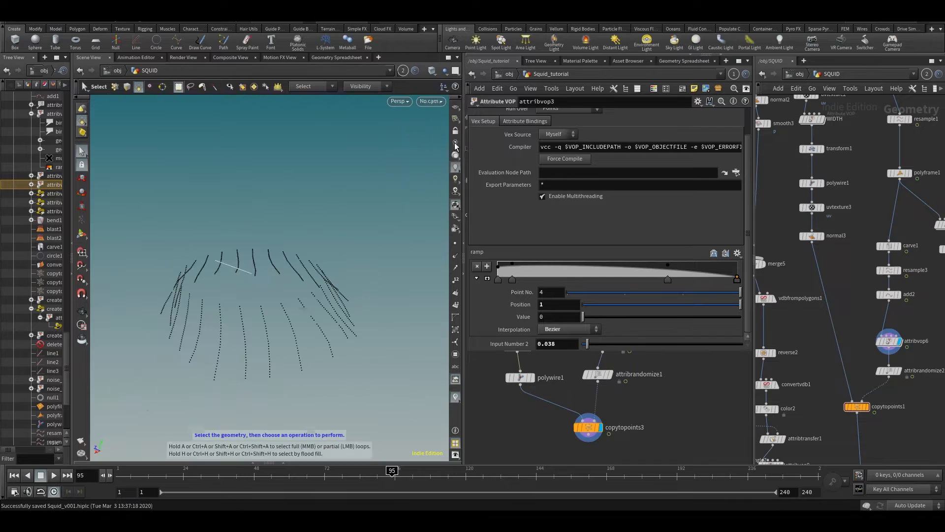
click(865, 406)
key(Escape)
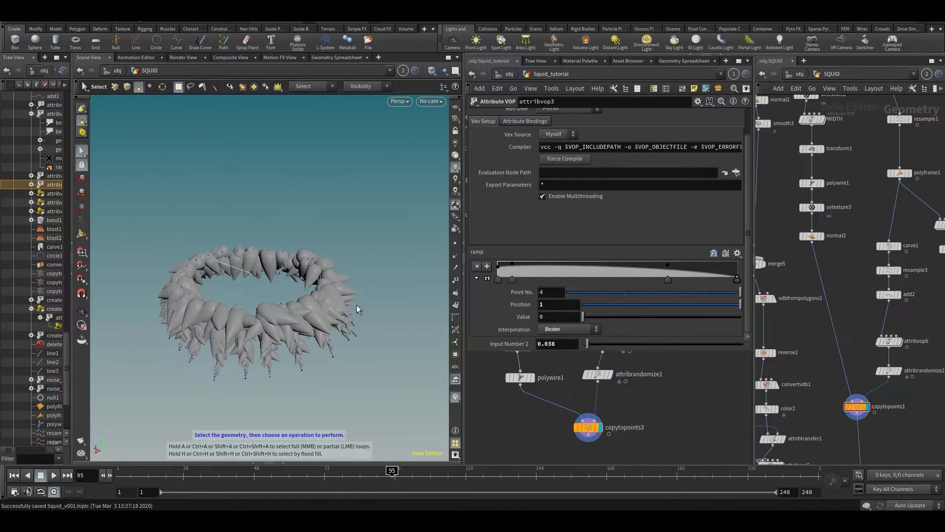
scroll(267, 319, up, 3)
mouse_move(268, 318)
mouse_down()
mouse_move(272, 293)
mouse_move(347, 325)
mouse_move(244, 317)
mouse_move(302, 297)
mouse_move(267, 302)
mouse_up()
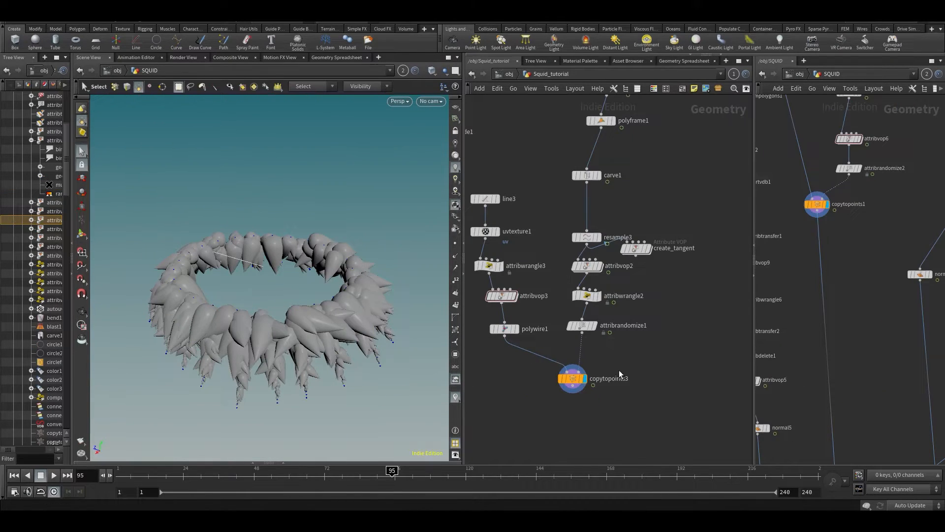
Examine the reference branch below copytopoints1, including disp_scale1 and attribwrangle8 leading into merge1.
middle_drag(618, 370, 656, 329)
middle_drag(846, 380, 830, 147)
drag(854, 278, 831, 334)
drag(853, 261, 820, 324)
key(p)
key(p)
key(p)
key(p)
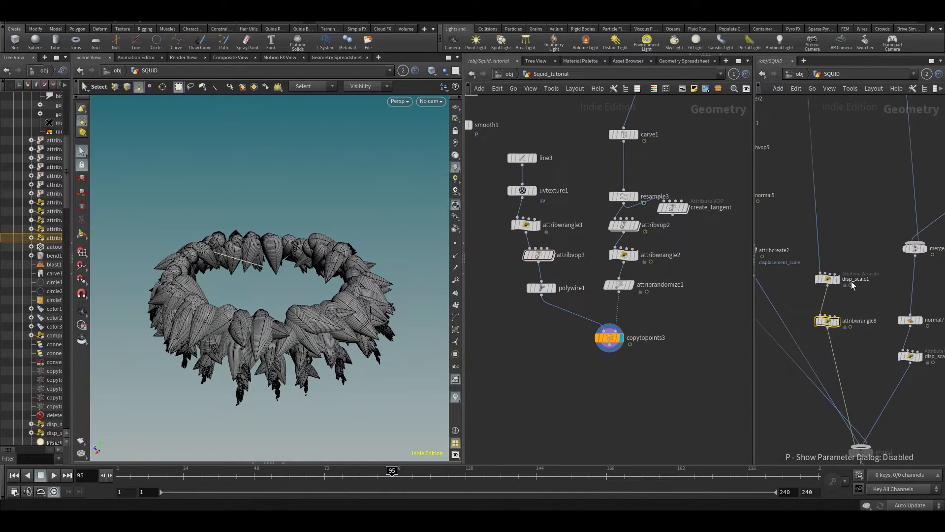
click(855, 377)
drag(223, 273, 215, 291)
drag(264, 229, 264, 230)
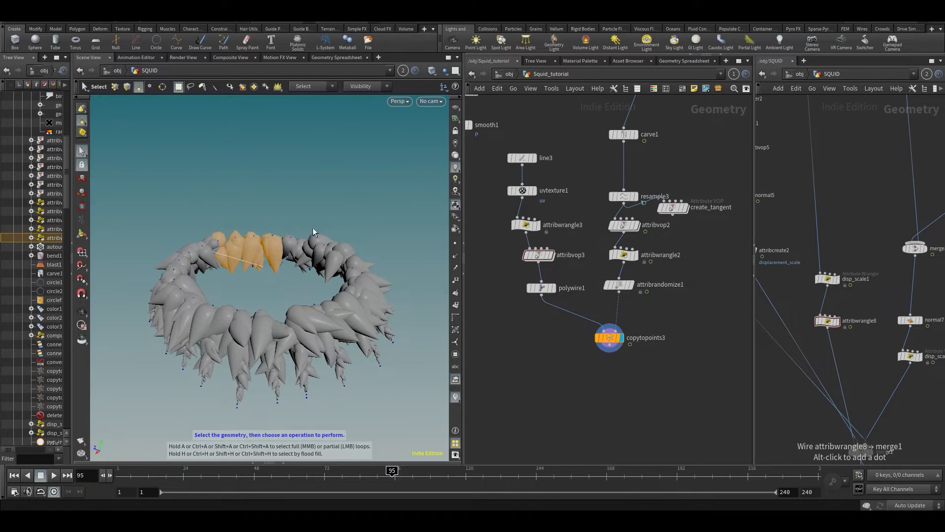
click(856, 353)
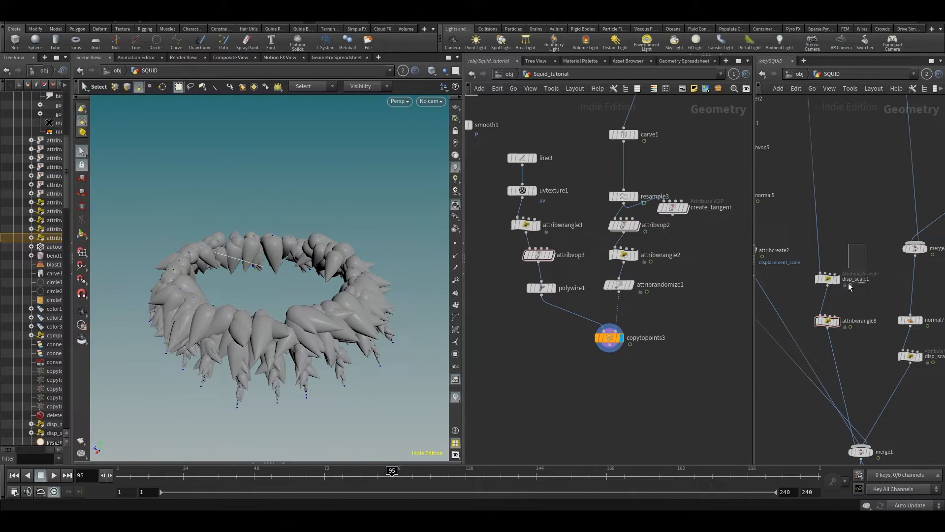
drag(849, 280, 847, 281)
Examine the reference ring of tentacle meshes from the side and from above for shape and density.
alt+drag(276, 281, 268, 247)
drag(302, 213, 407, 216)
scroll(571, 270, down, 4)
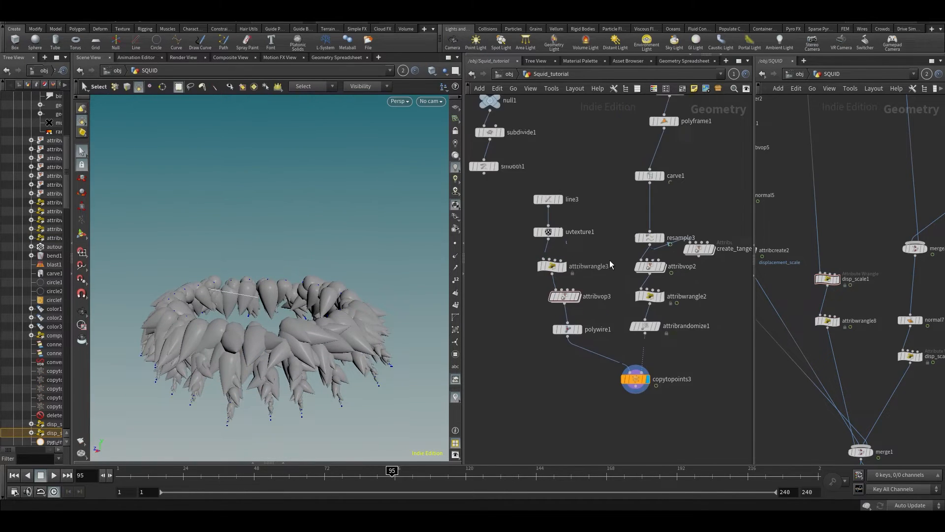
middle_drag(609, 157, 621, 183)
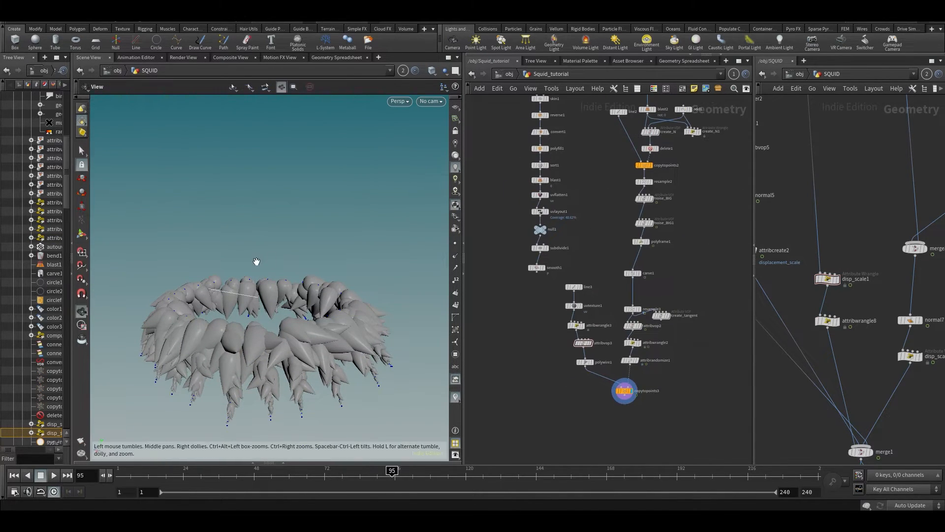
alt+drag(257, 262, 255, 243)
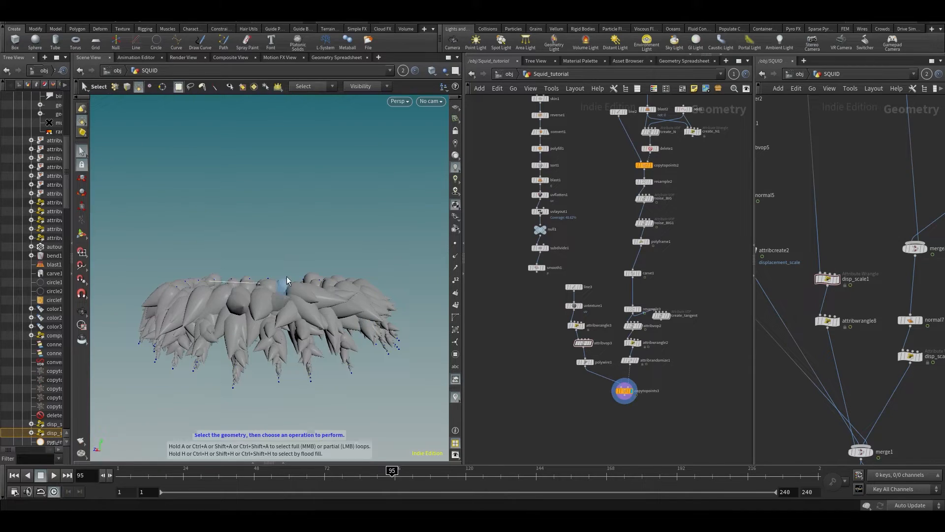
alt+drag(216, 241, 234, 342)
alt+middle_drag(234, 342, 226, 266)
alt+drag(226, 266, 185, 215)
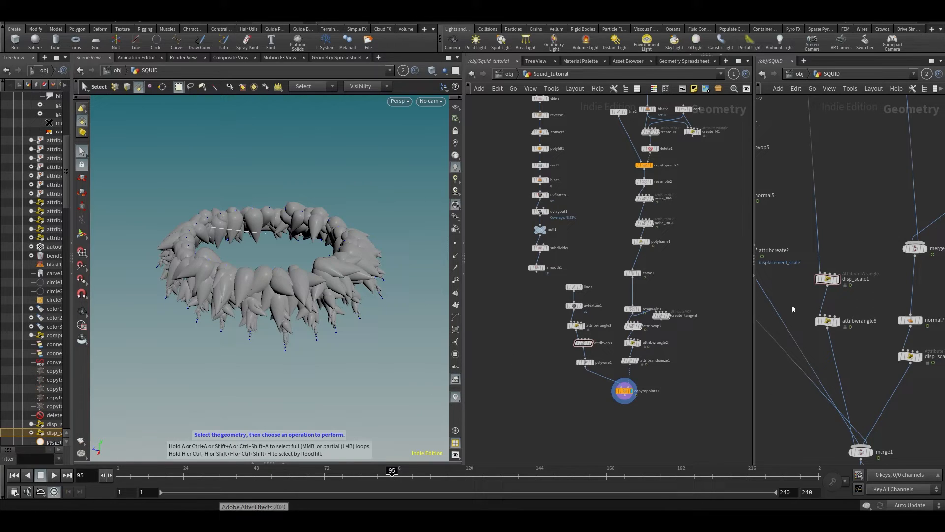
alt+drag(407, 296, 377, 283)
alt+middle_drag(367, 243, 381, 246)
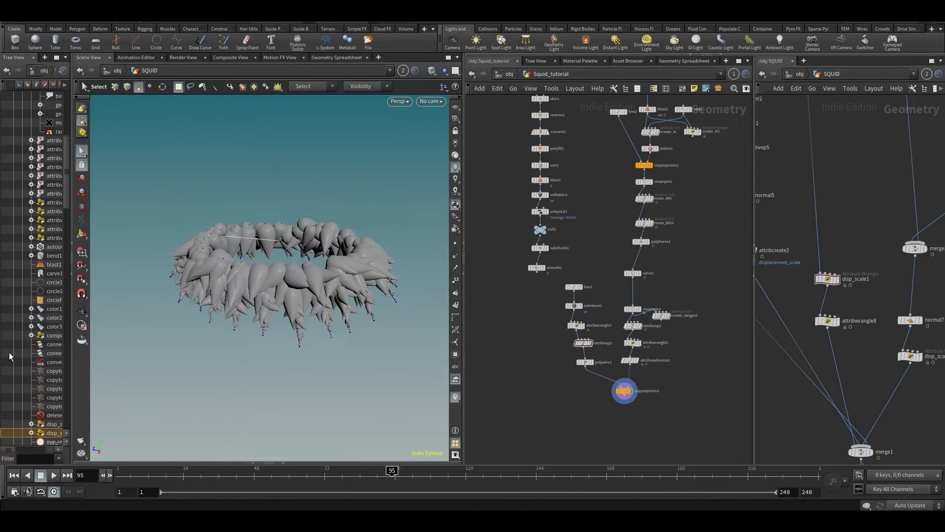
alt+drag(377, 249, 345, 228)
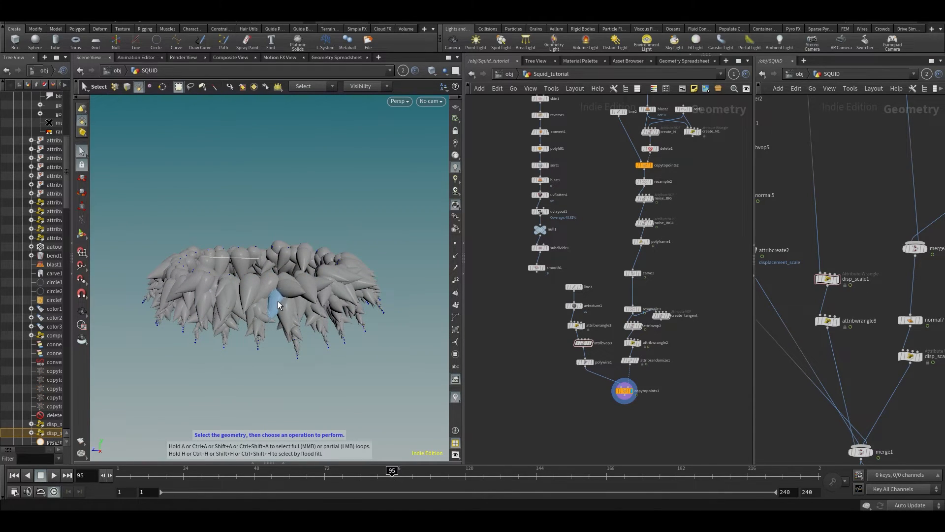
mouse_move(278, 305)
alt+mouse_down()
mouse_move(268, 294)
mouse_move(287, 298)
alt+mouse_up()
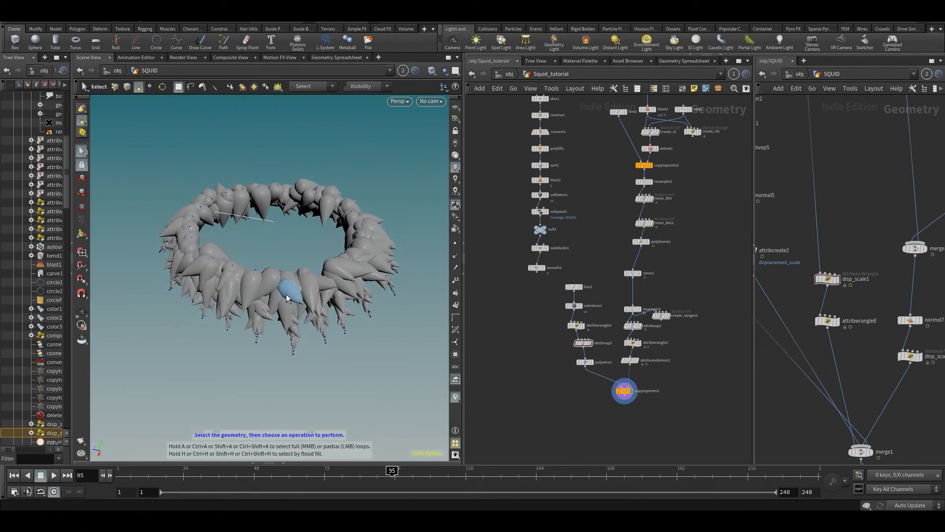
Move the whole tentacle branch, from START_TENTACLES down to copytopoints3, farther away from the neighbouring node chain.
scroll(615, 266, down, 2)
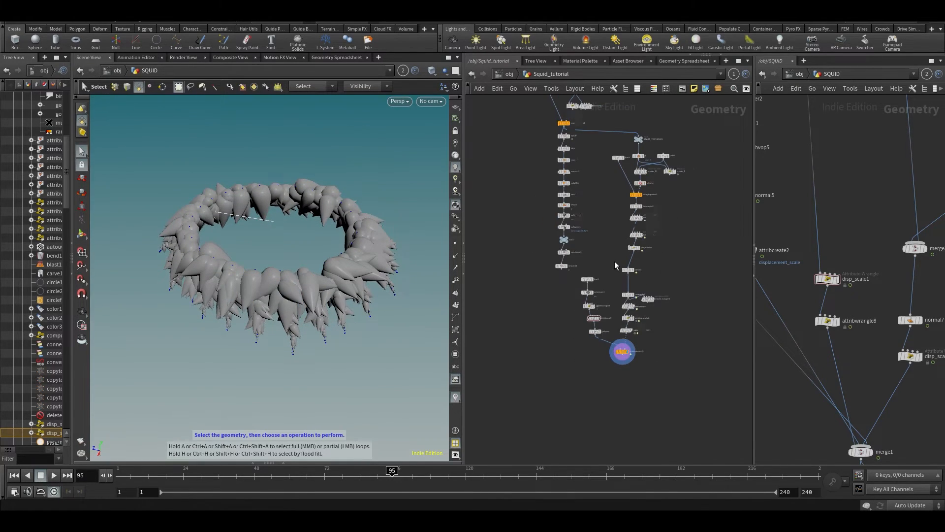
middle_drag(507, 276, 548, 337)
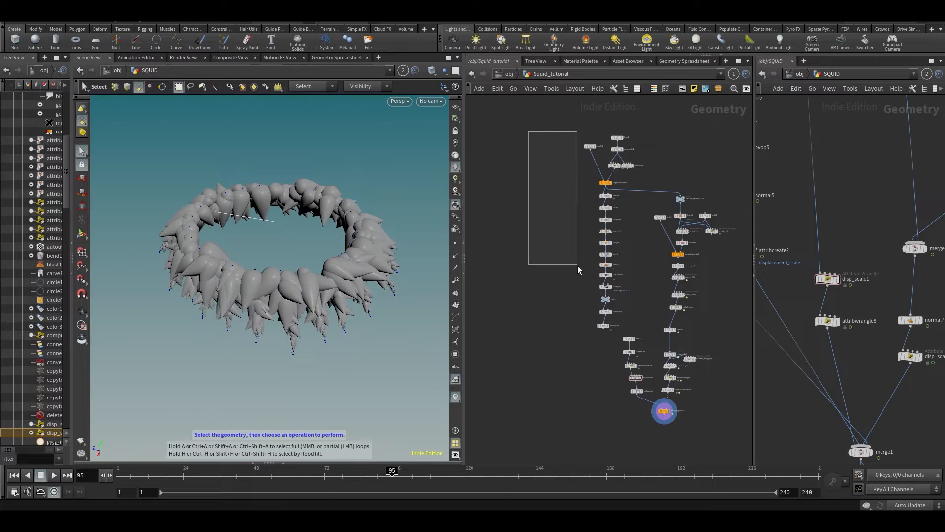
drag(558, 255, 558, 256)
middle_drag(561, 256, 495, 230)
drag(680, 184, 560, 454)
drag(566, 314, 639, 303)
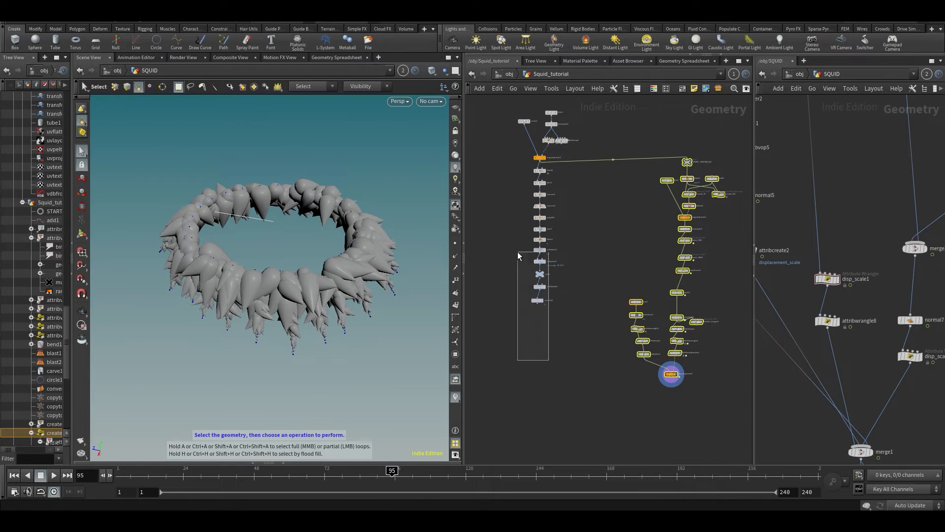
Try enclosing the branch from START_TENTACLES to copytopoints3 in a network box titled Ring.
drag(517, 181, 517, 178)
middle_drag(666, 148, 618, 165)
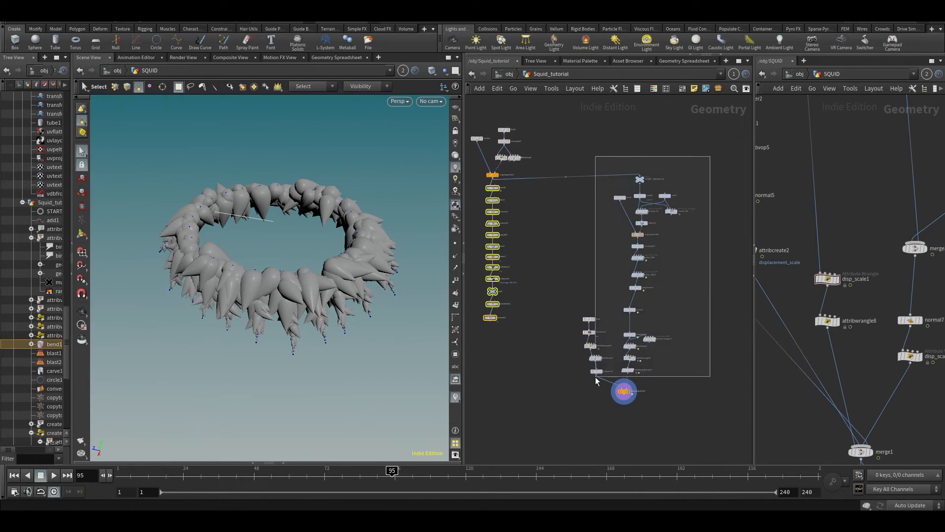
drag(598, 373, 557, 397)
scroll(652, 105, up, 3)
click(687, 93)
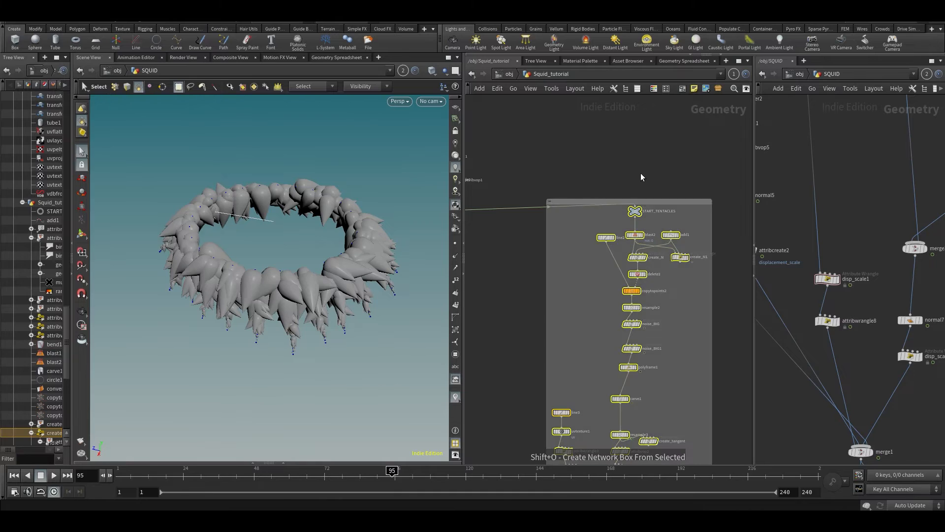
scroll(640, 172, up, 3)
double_click(518, 221)
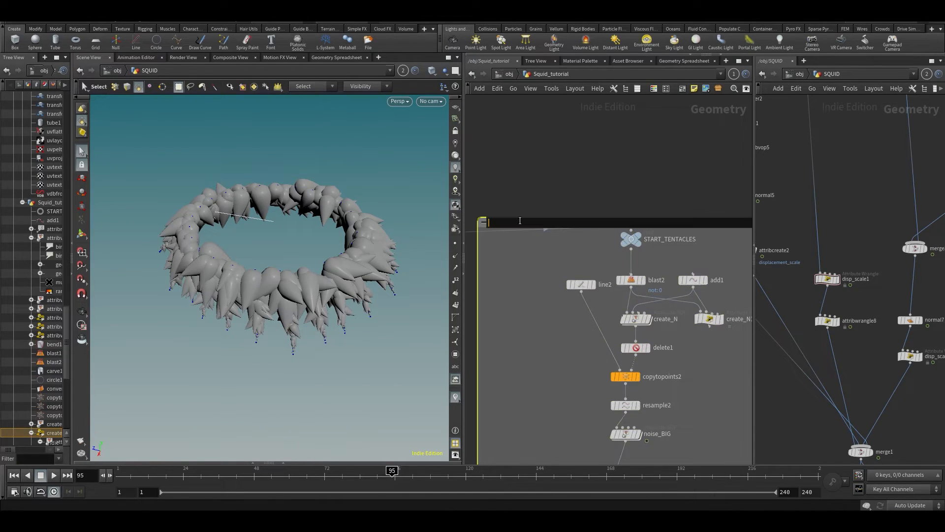
text(Ring)
key(Return)
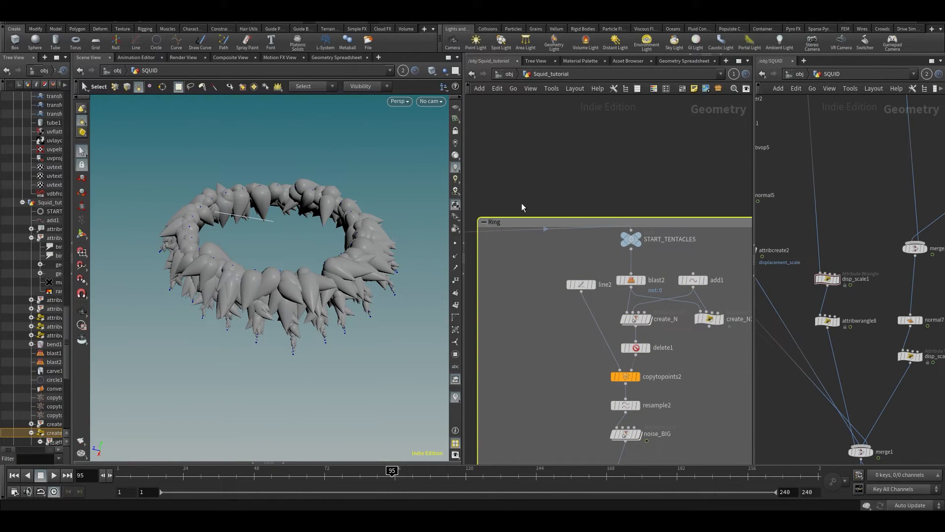
click(537, 169)
scroll(538, 171, down, 3)
middle_drag(511, 309, 681, 292)
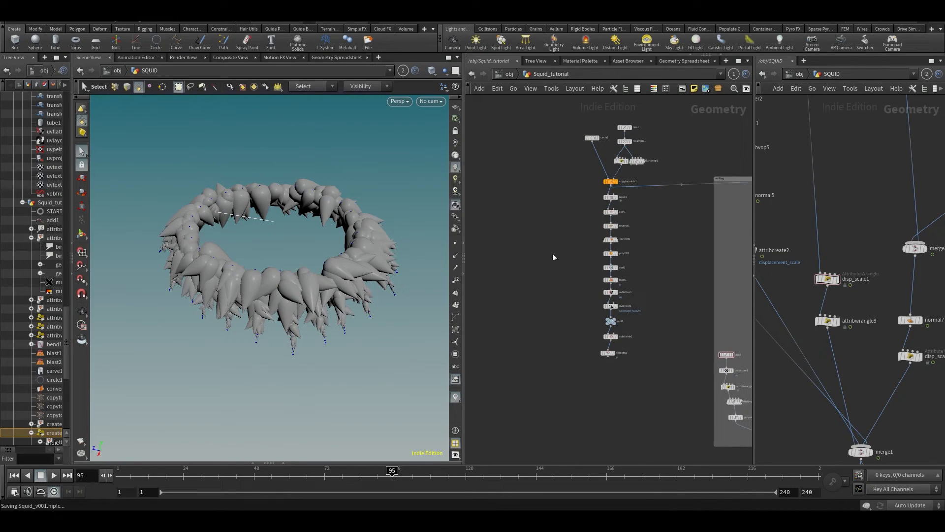
Undo the Ring network box around the tentacle branch.
drag(550, 183, 528, 182)
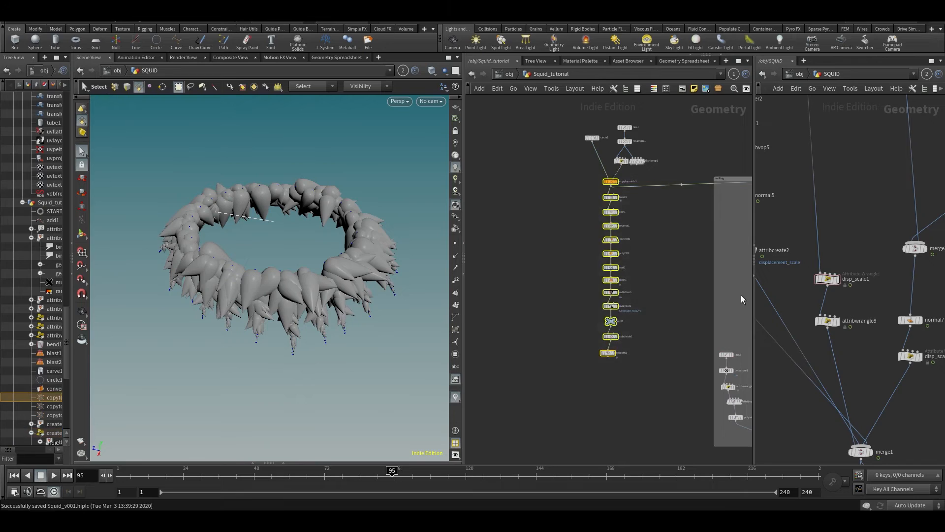
middle_drag(739, 285, 560, 245)
key(ctrl+z)
key(ctrl+z)
key(ctrl+z)
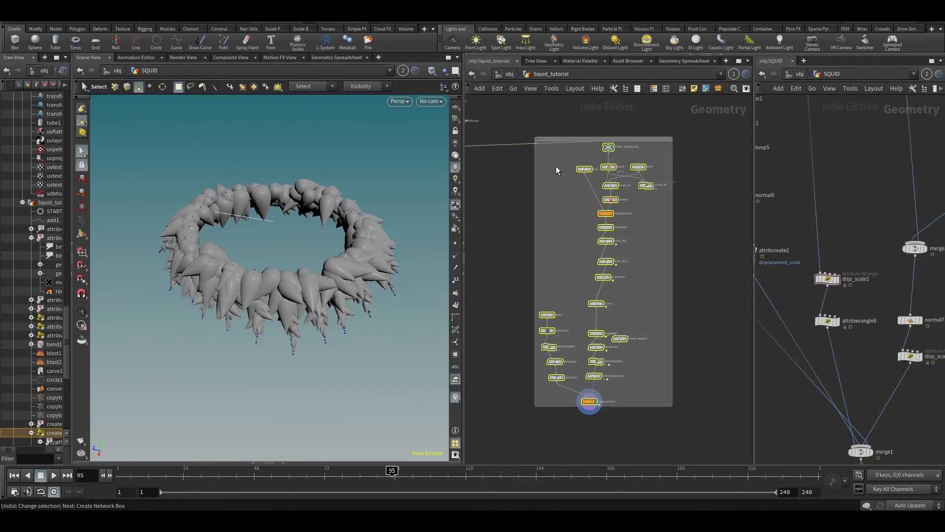
key(ctrl+z)
middle_drag(550, 198, 589, 182)
Save the scene and link the viewport back to pane group 1 to inspect the Squid_tutorial tentacles.
click(566, 219)
key(ctrl+s)
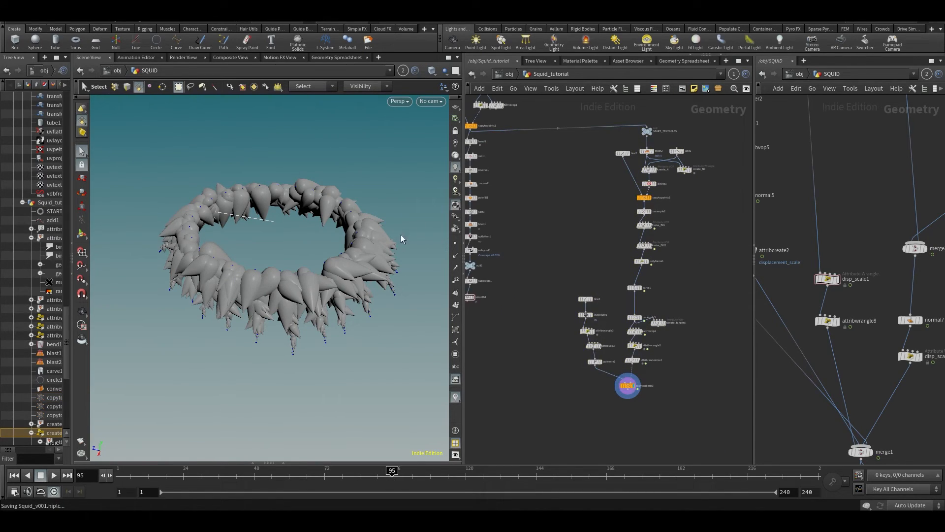
mouse_move(317, 237)
mouse_down()
mouse_move(331, 211)
mouse_move(321, 226)
mouse_up()
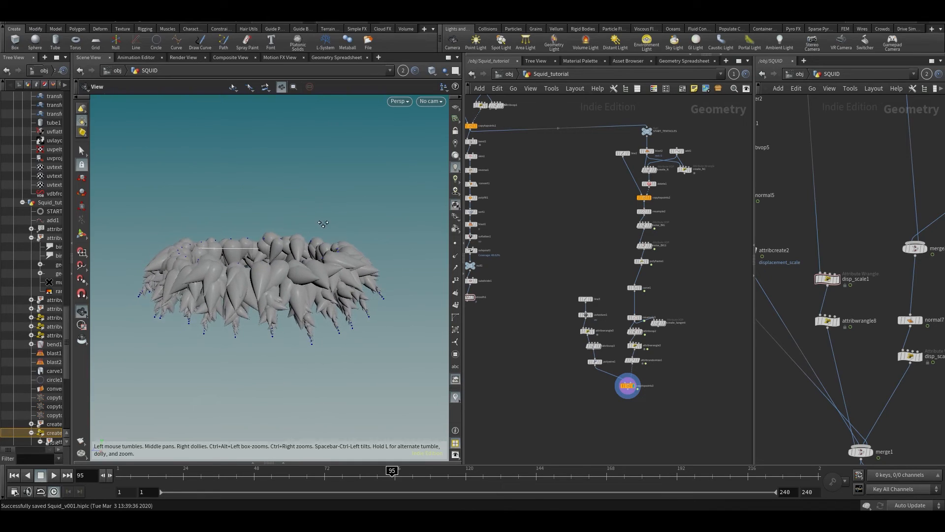
click(405, 73)
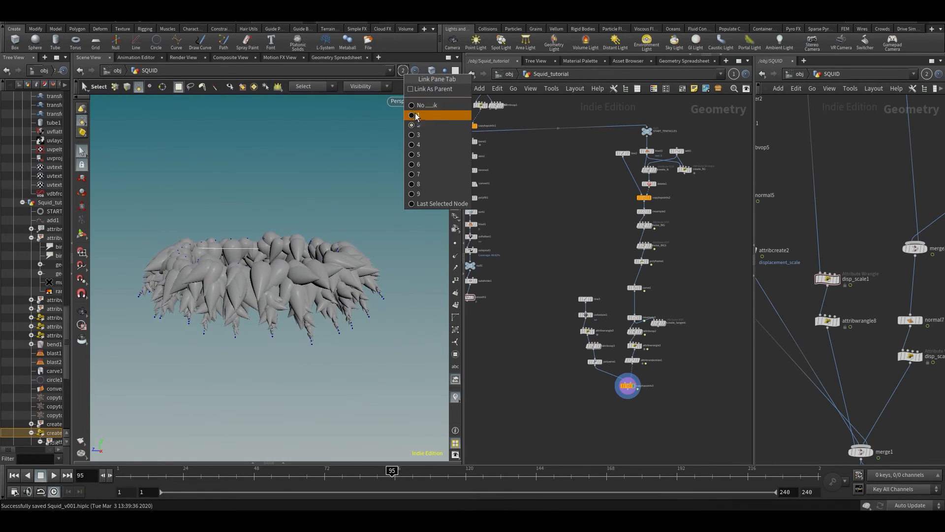
click(415, 115)
alt+drag(183, 275, 173, 287)
alt+middle_drag(173, 287, 200, 272)
alt+drag(317, 290, 306, 275)
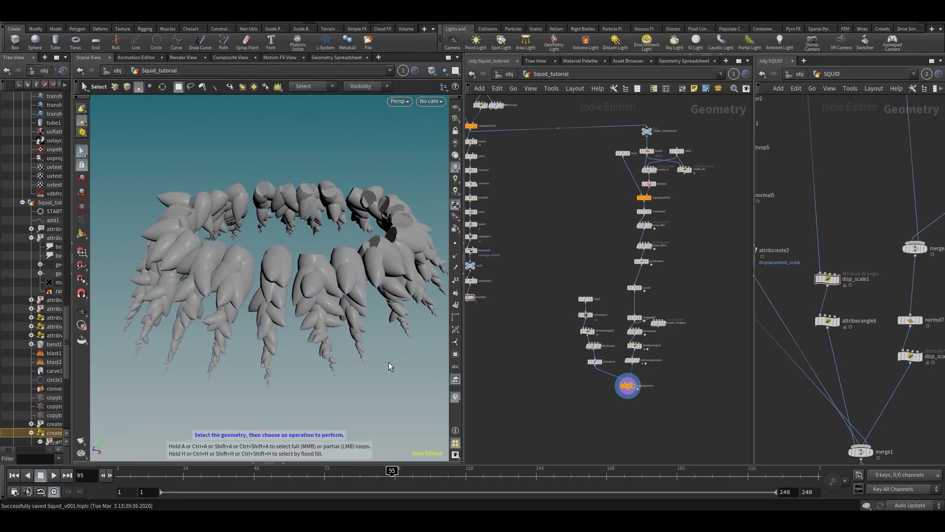